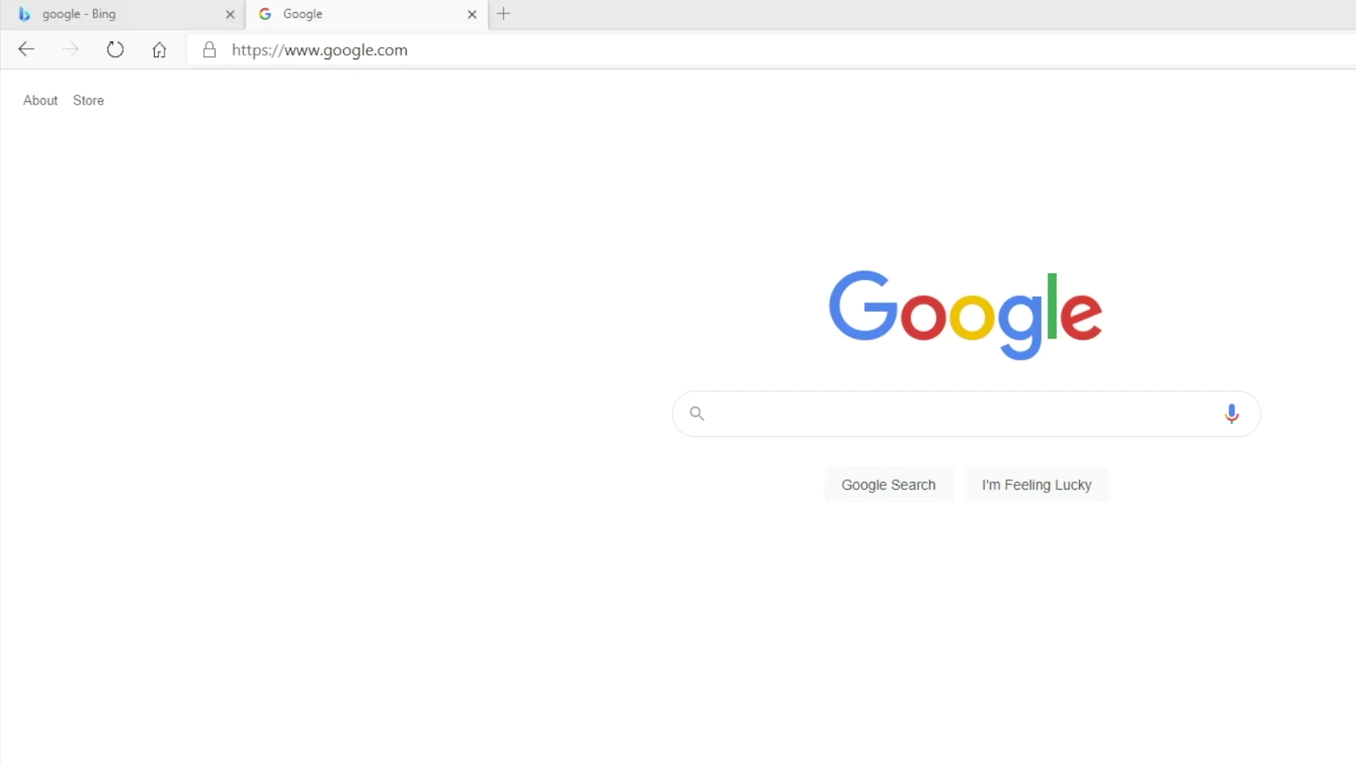
Search Google for 'office 365 sign in' and open the Office 365 login result
left_click(775, 422)
type("offi")
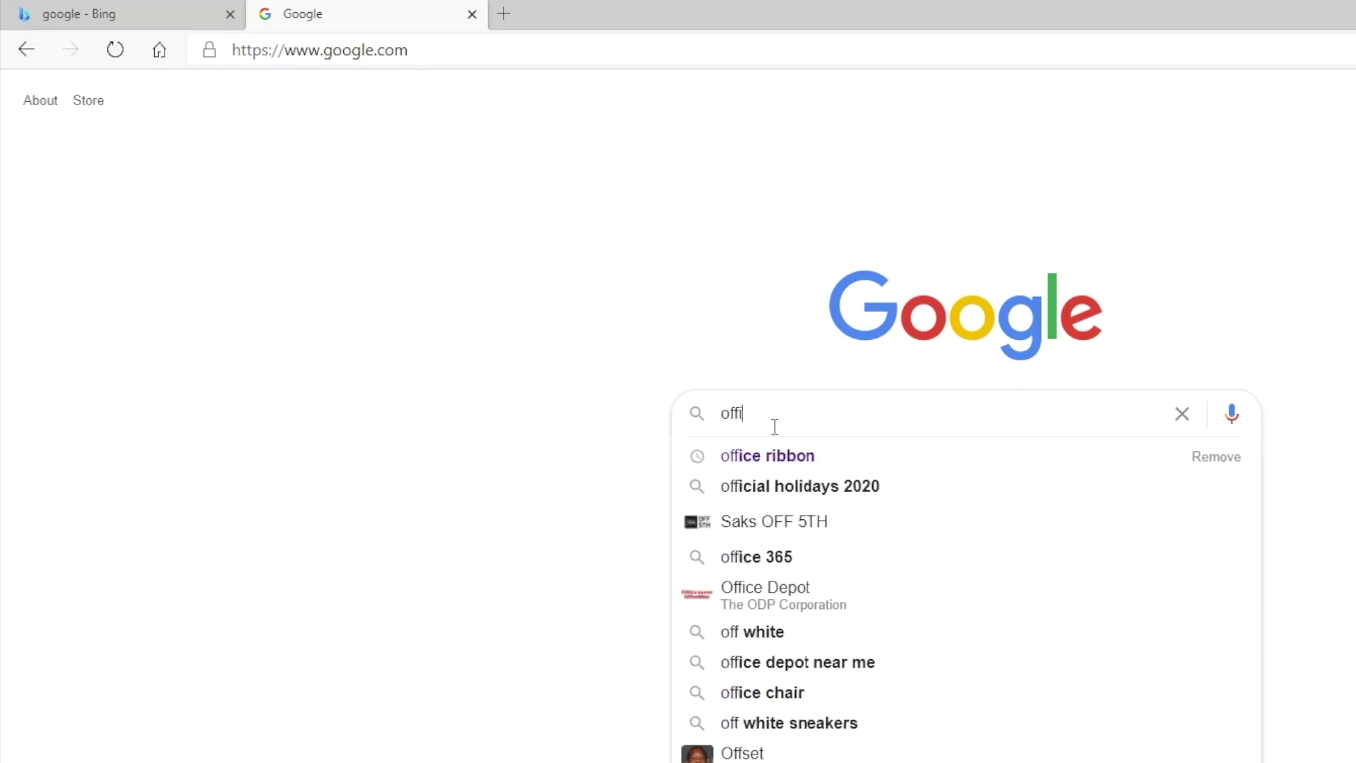
type("ce 365")
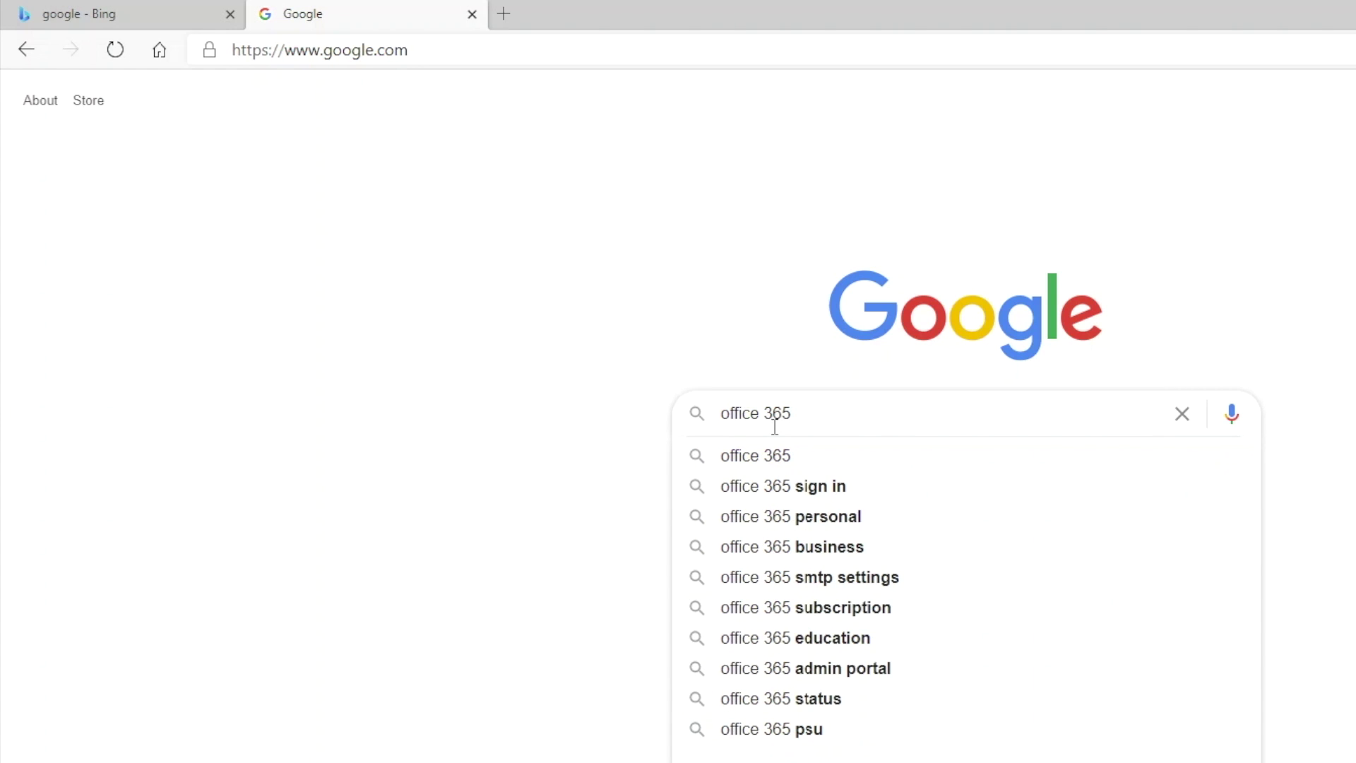
key("Down")
key("Down")
key("Return")
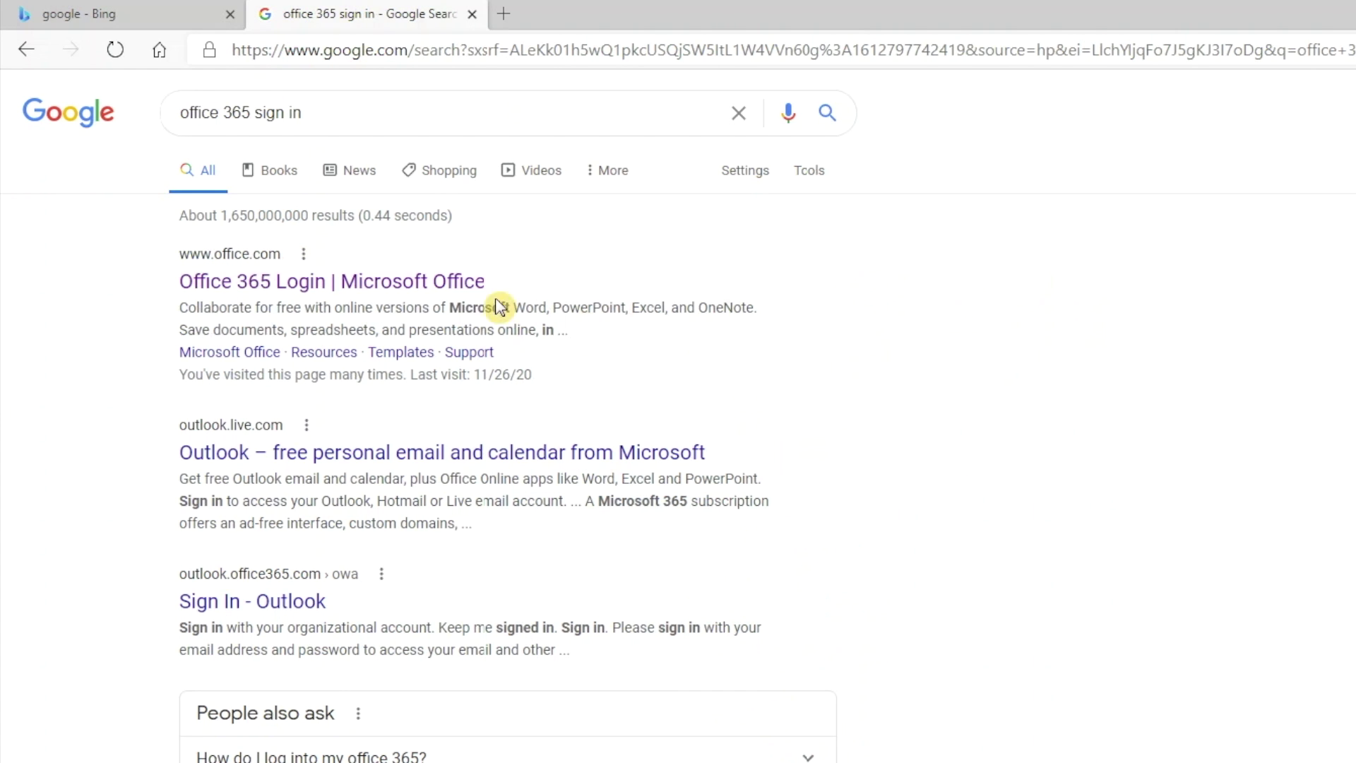
left_click(433, 281)
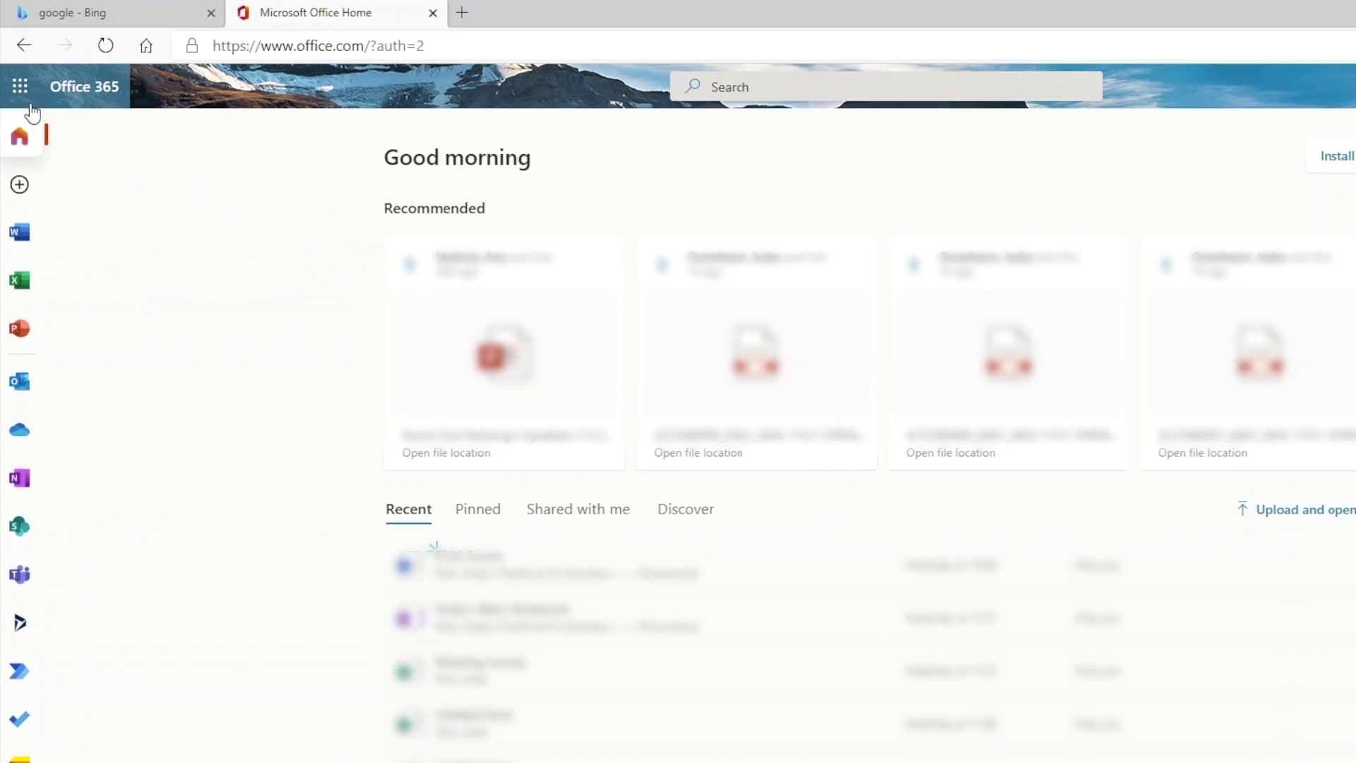
Launch Microsoft Forms from the Office 365 app launcher
left_click(29, 106)
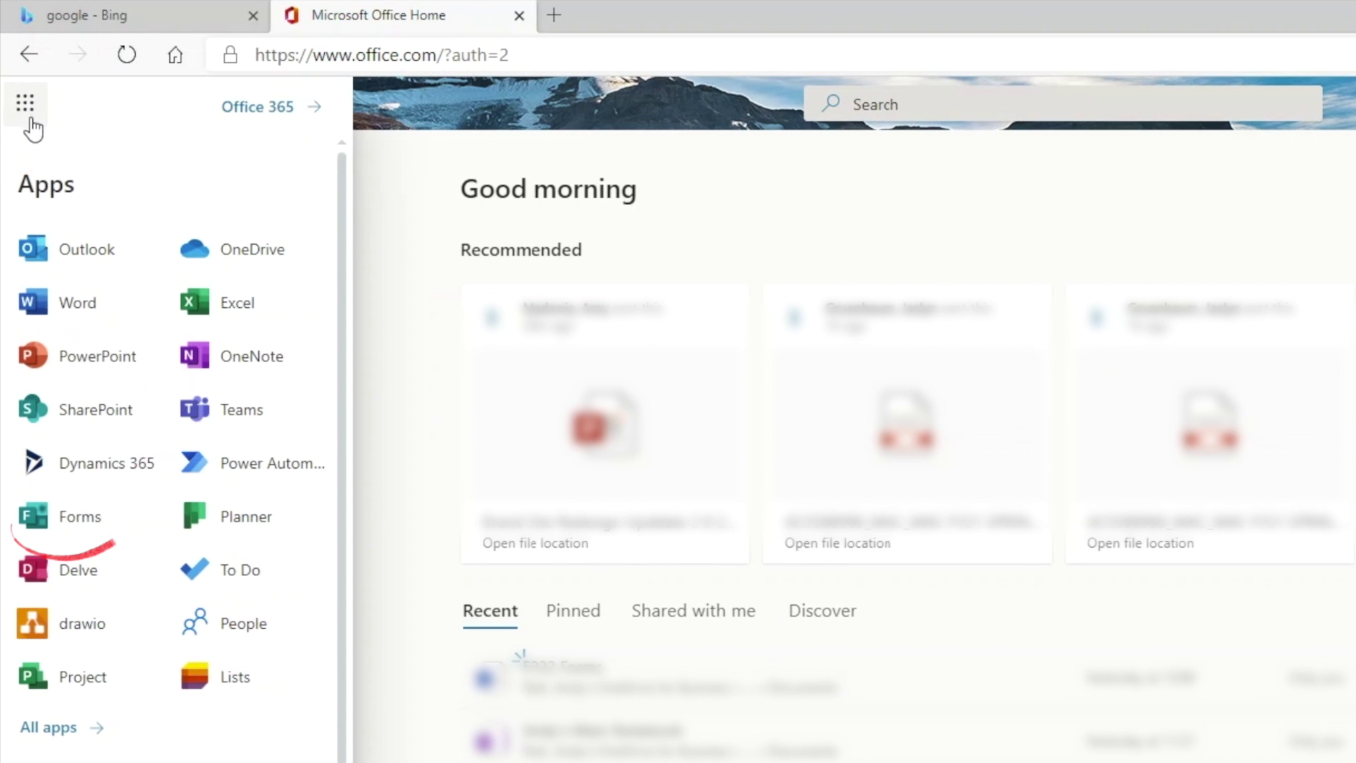
left_click(131, 539)
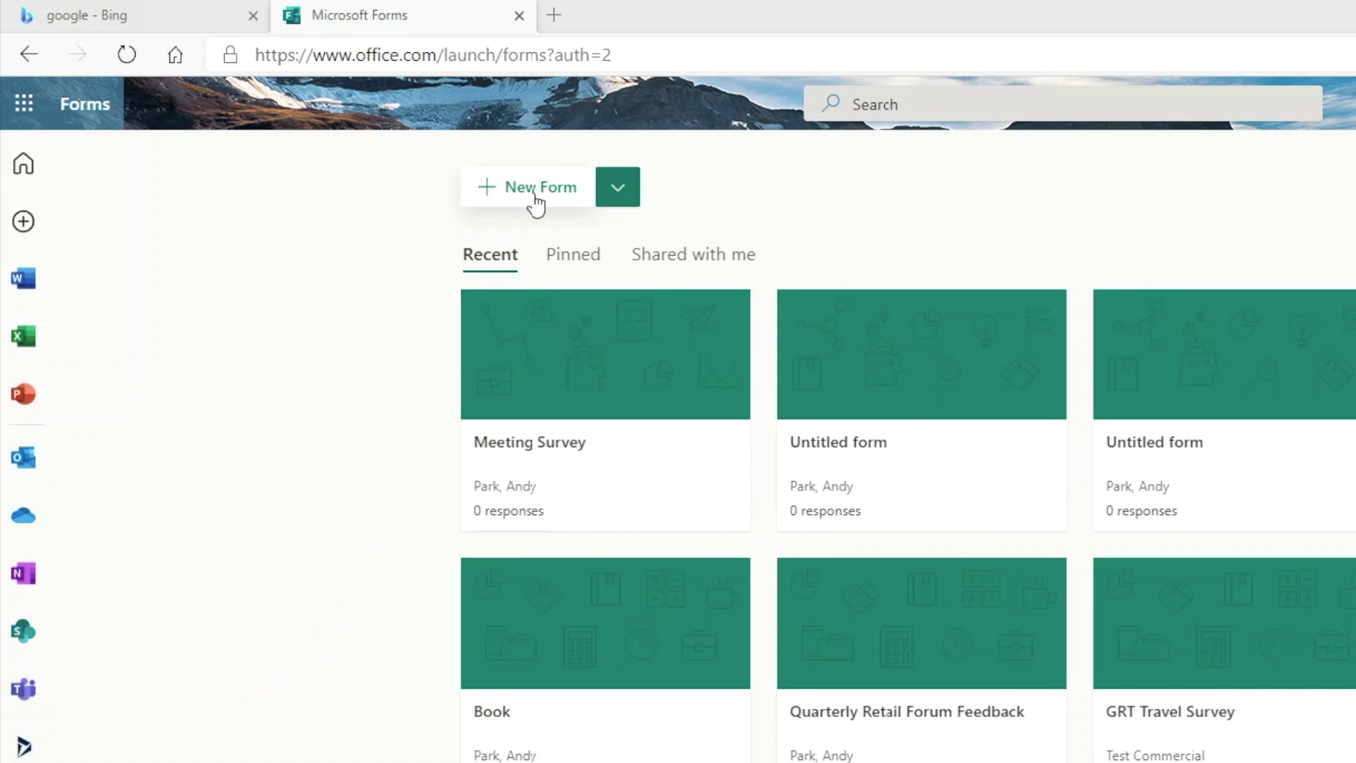
Start a new blank form and title it 'Meeting Survey'
left_click(621, 197)
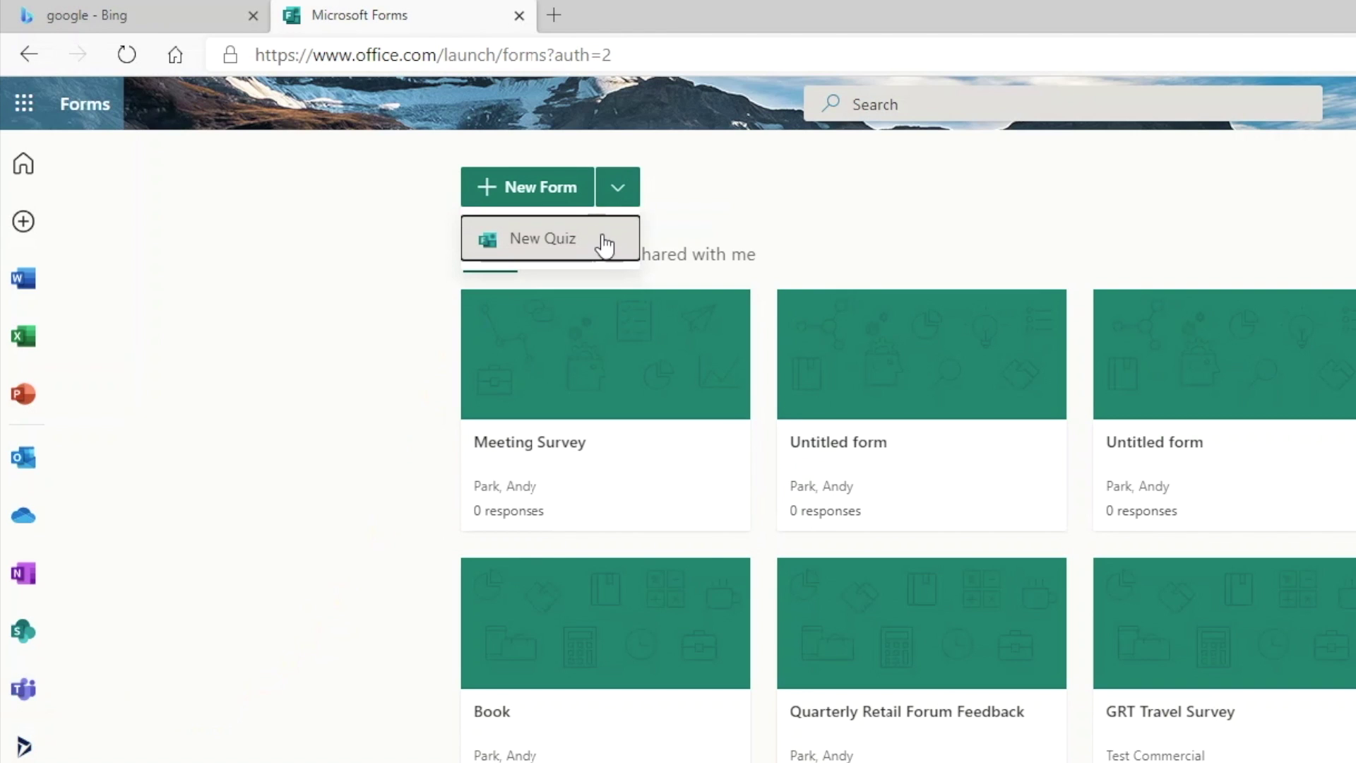
left_click(523, 187)
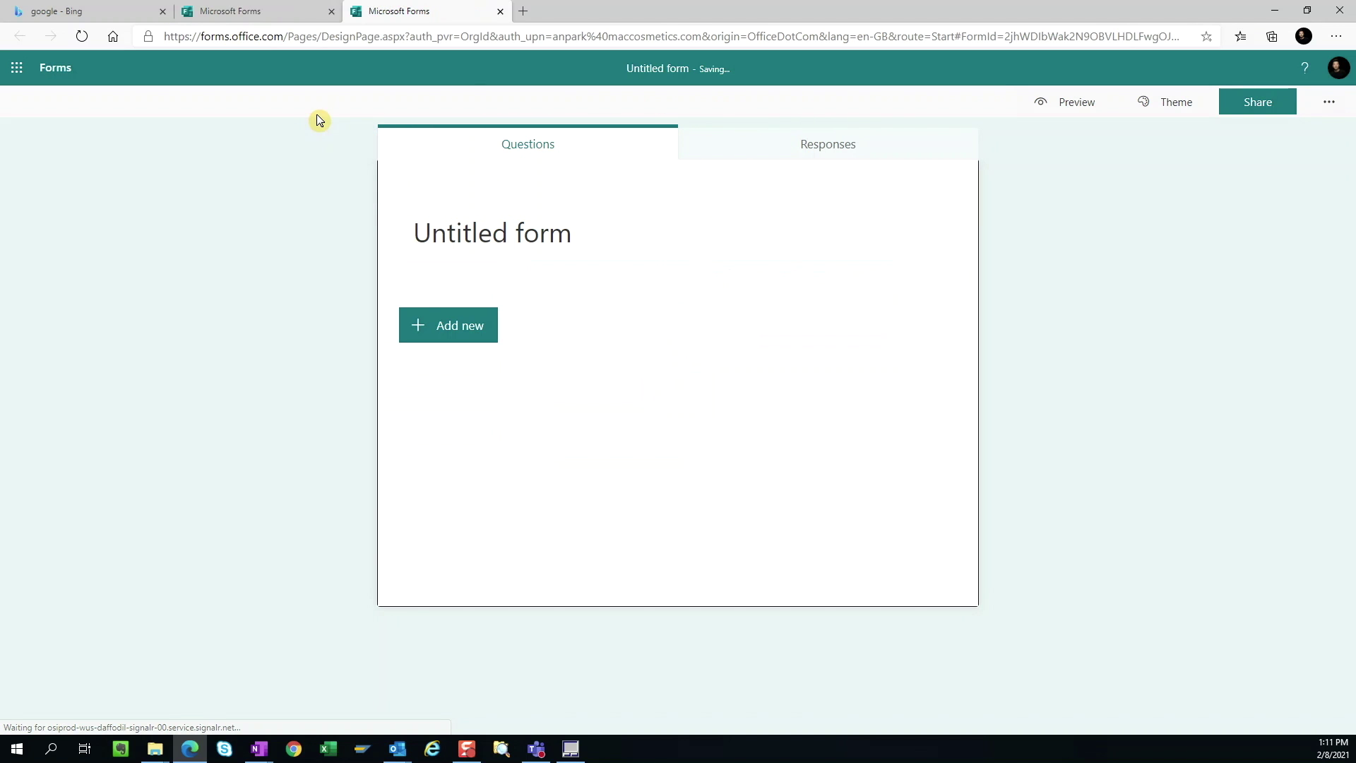
left_click(573, 236)
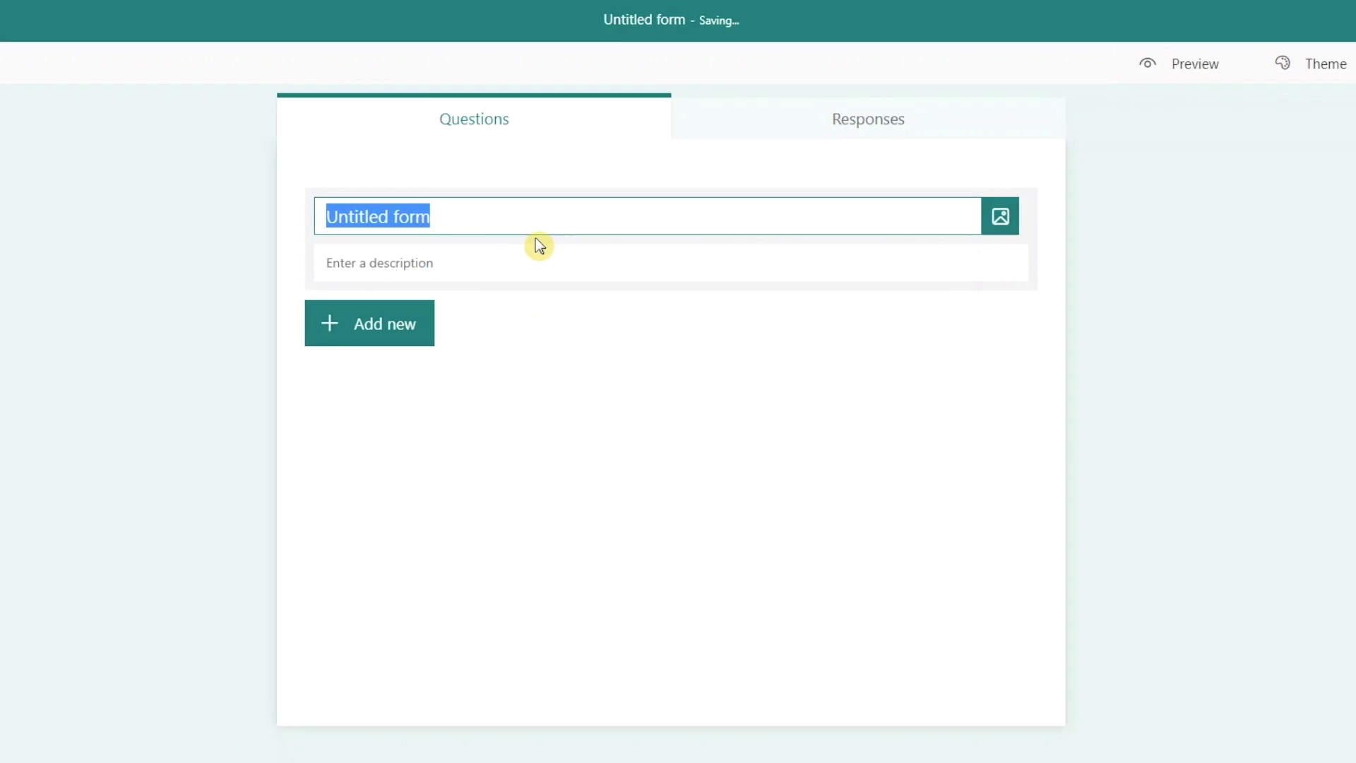
type("Meeting Survey")
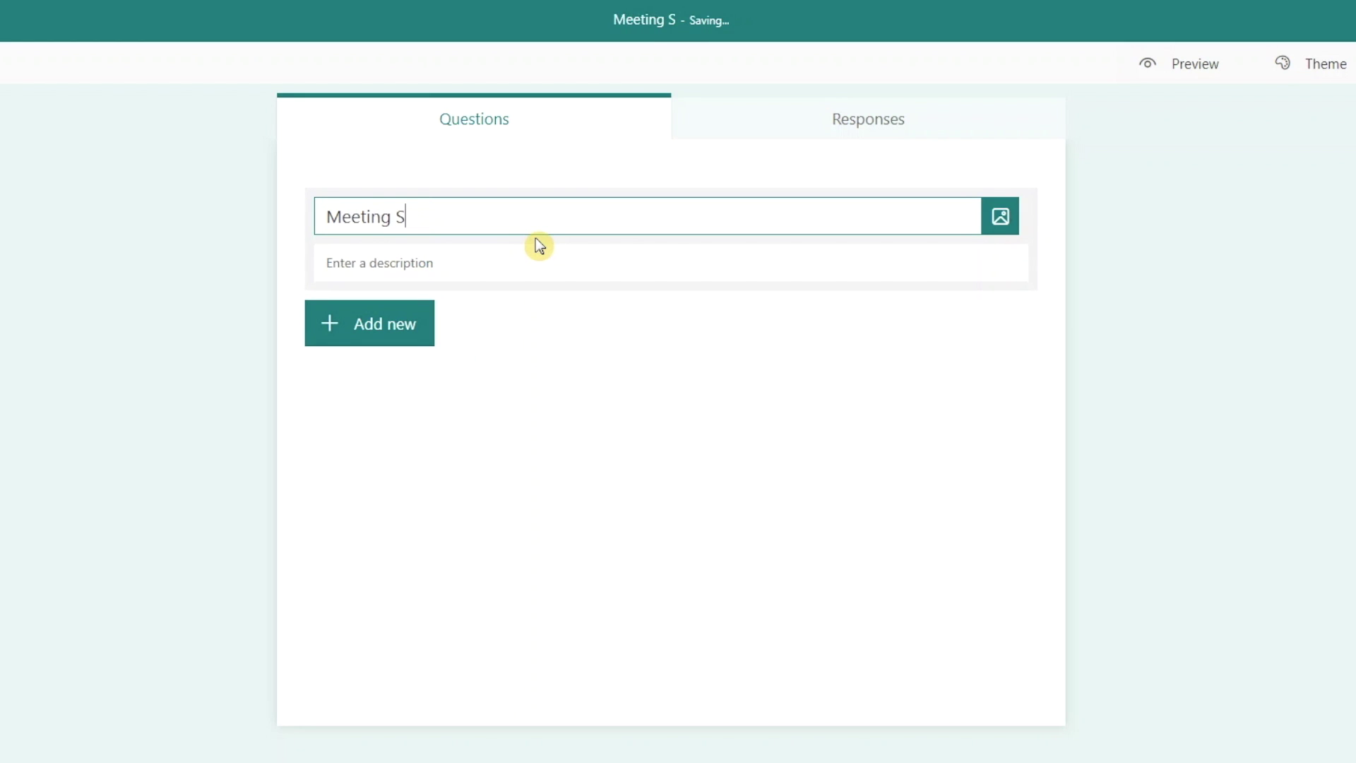
Add the description 'Please answer a few questions to make future meeting better.'
left_click(490, 262)
type("Please answer a")
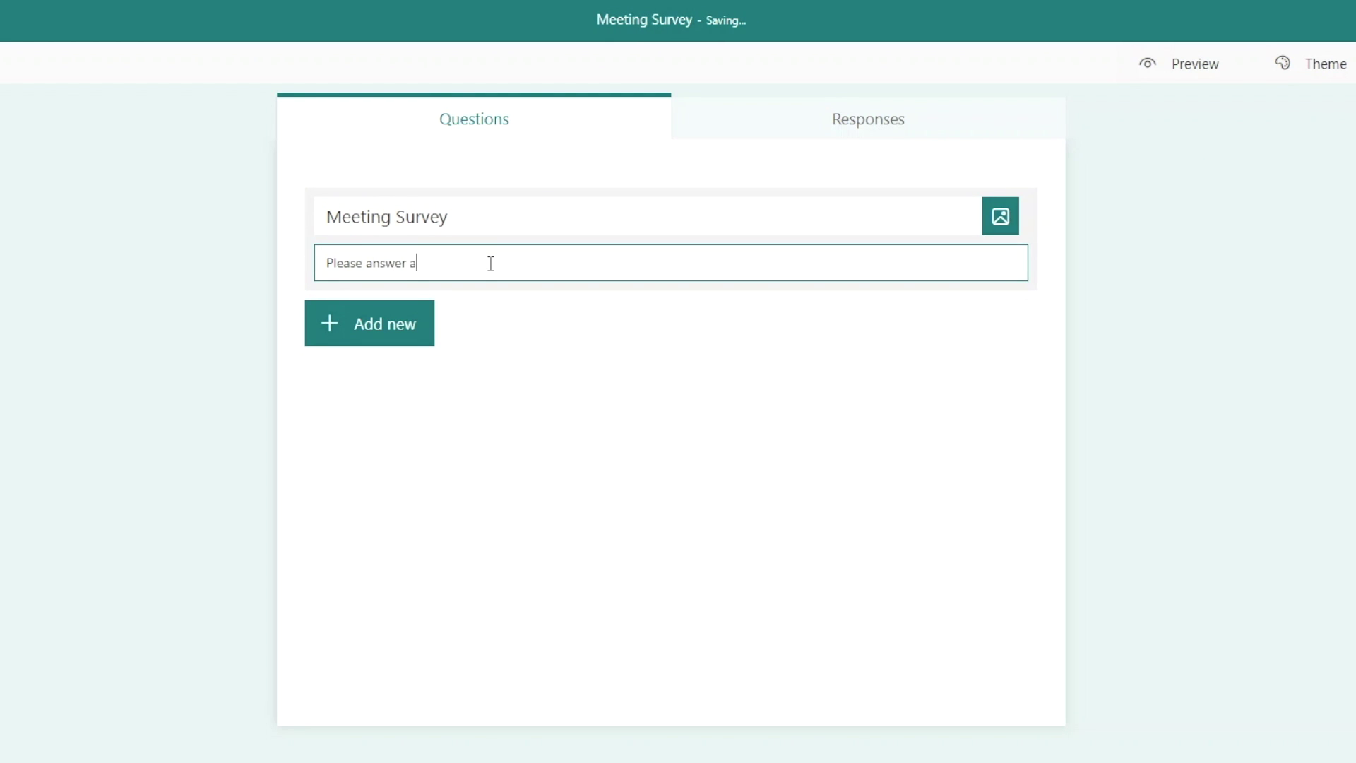
type(" few questions to make future me")
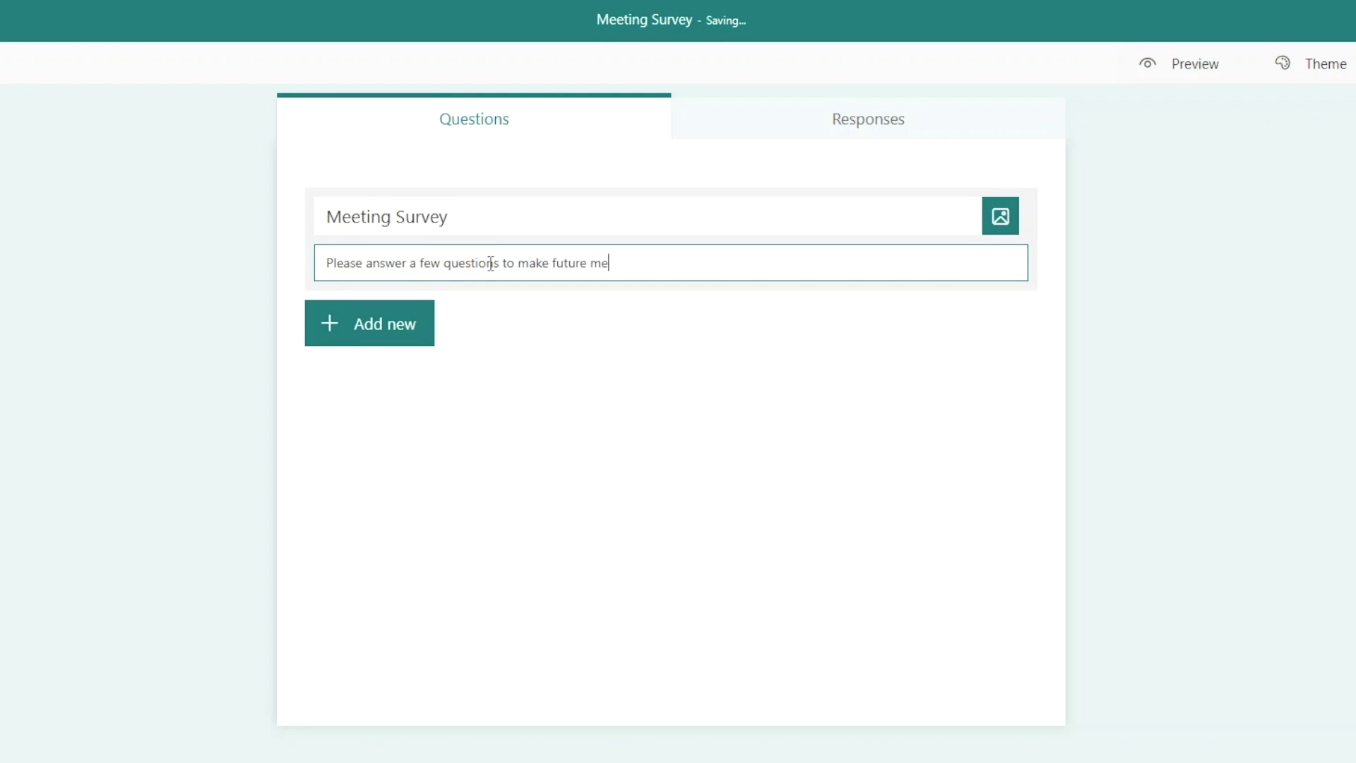
type("eting better.")
left_click(1009, 221)
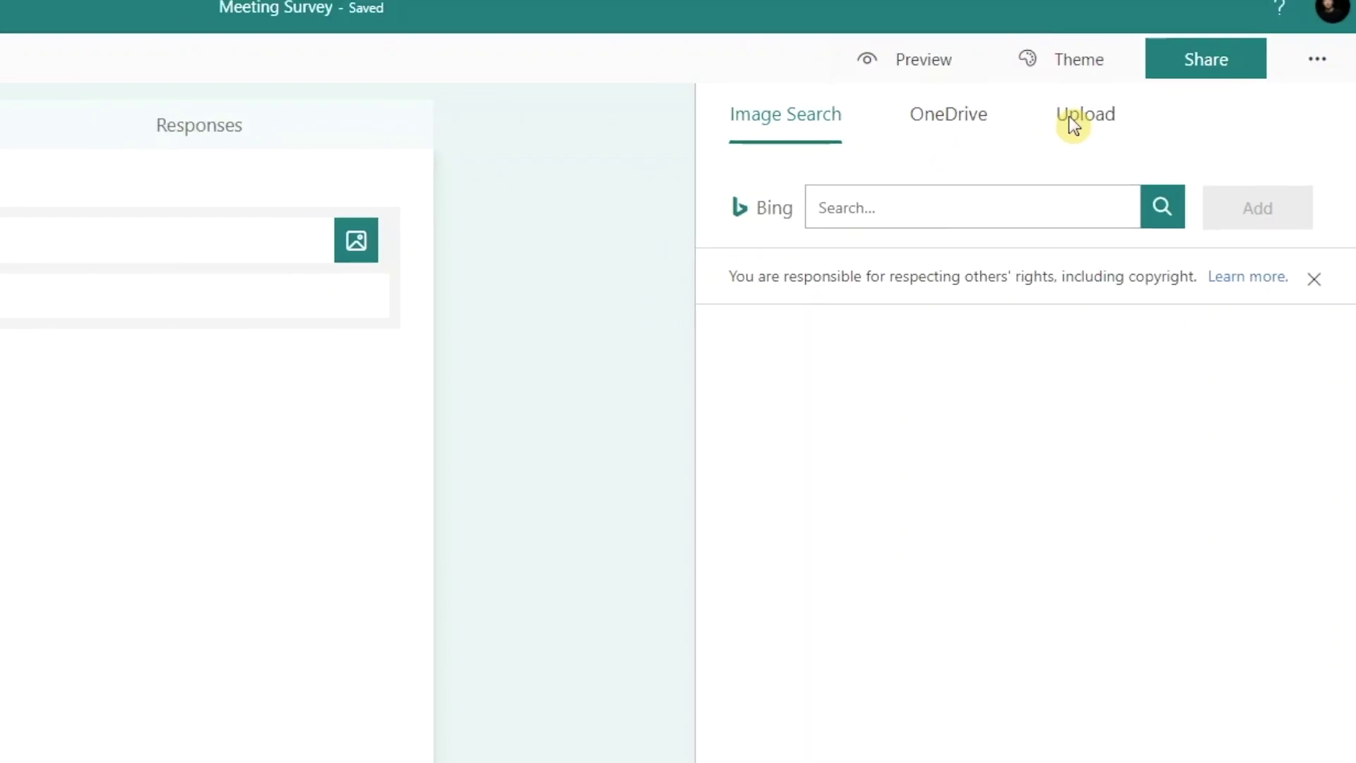
Upload the _img_buisness strategy-1 picture from Pictures as the title image
left_click(1071, 119)
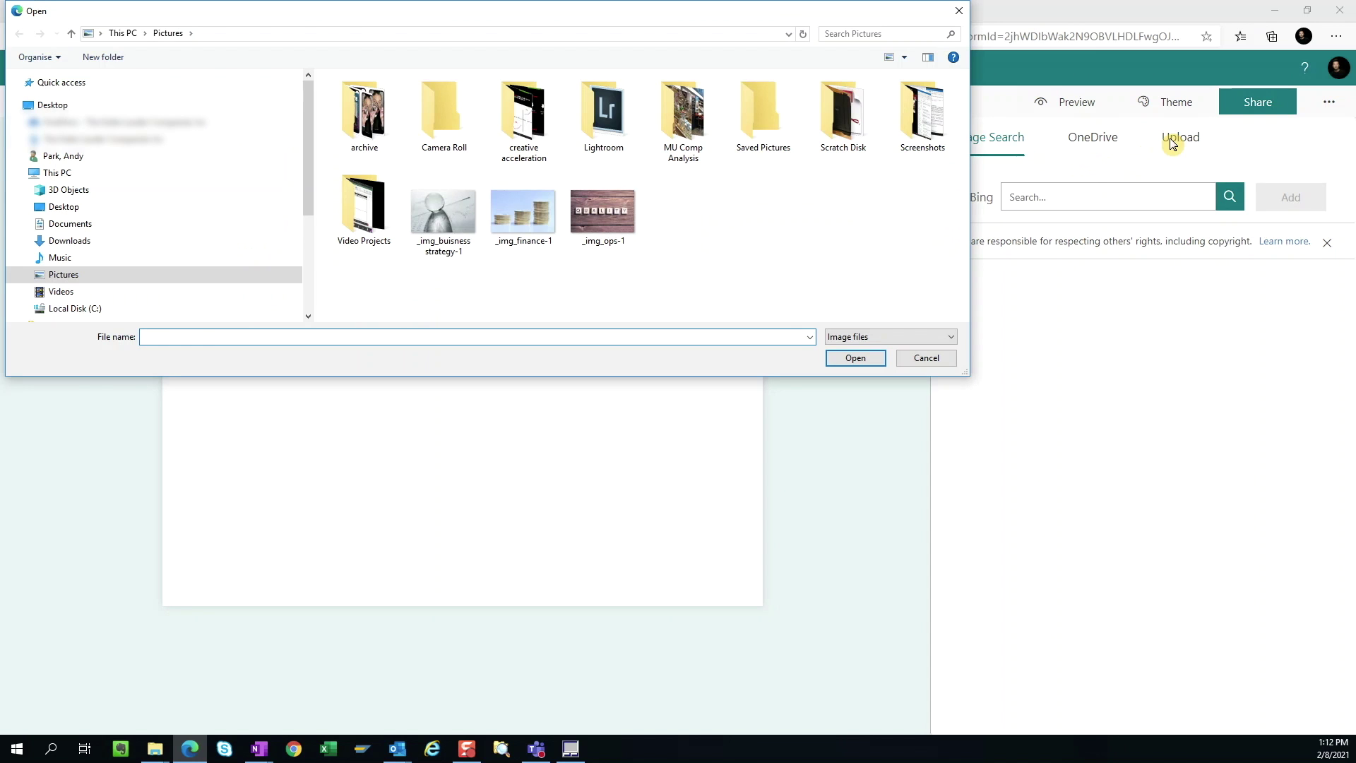
left_click(445, 223)
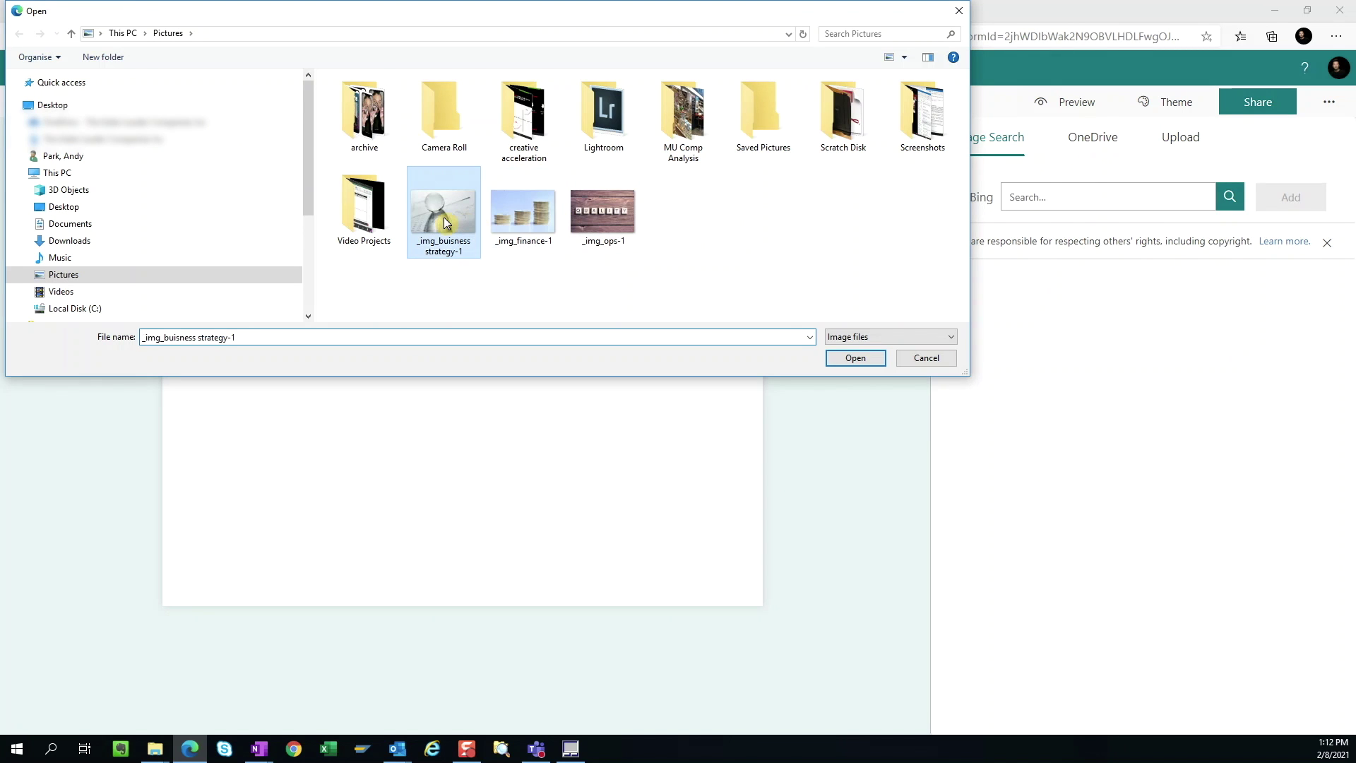
left_click(855, 358)
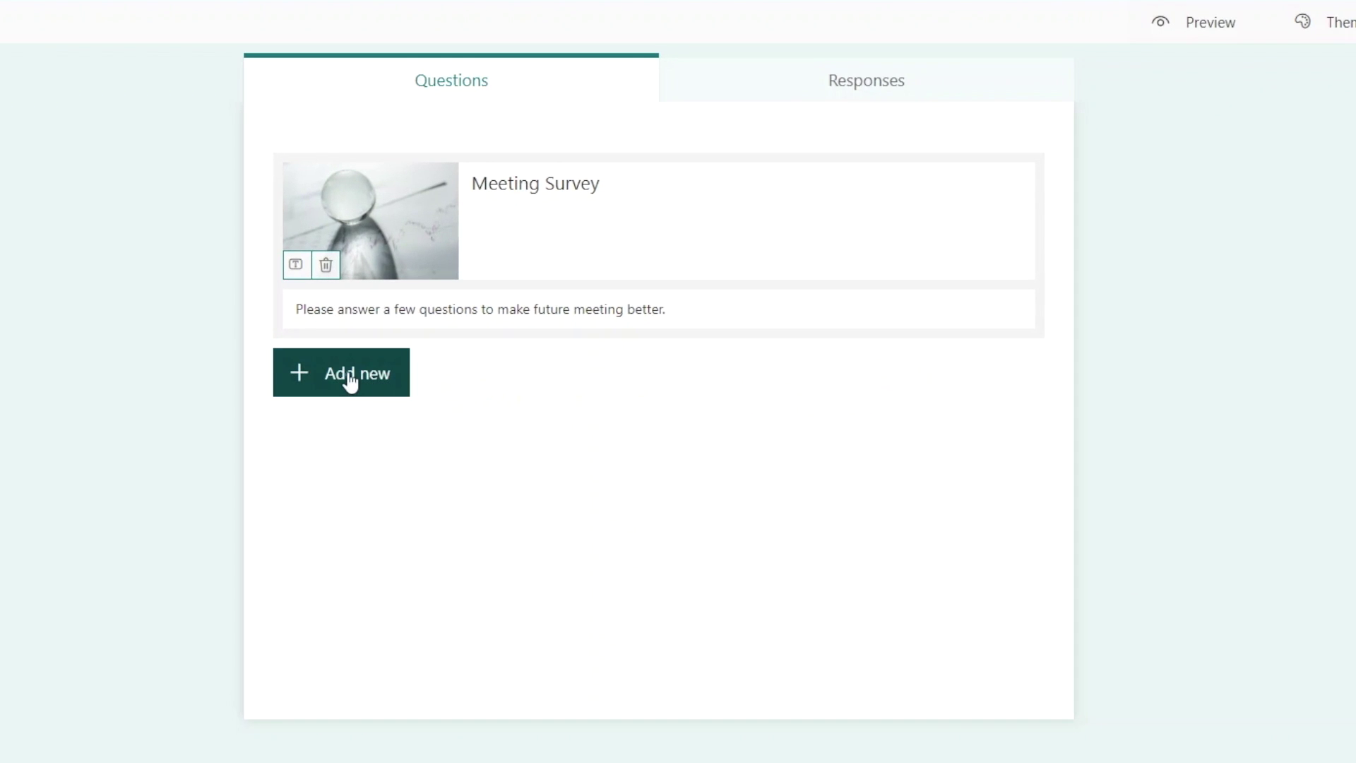
Add choice question 'Which meeting topic did you find most helpful?' with Finance, Strategy, Operations and Other
left_click(348, 380)
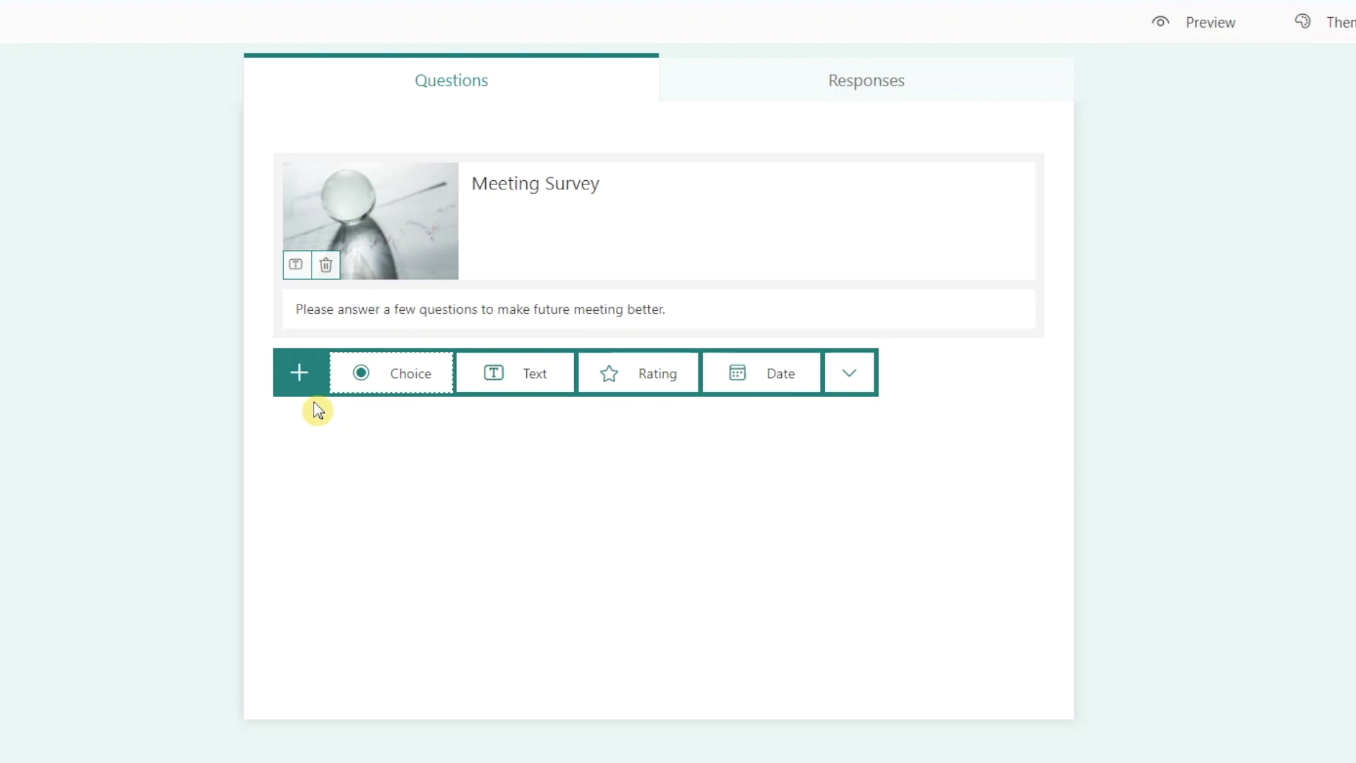
left_click(404, 382)
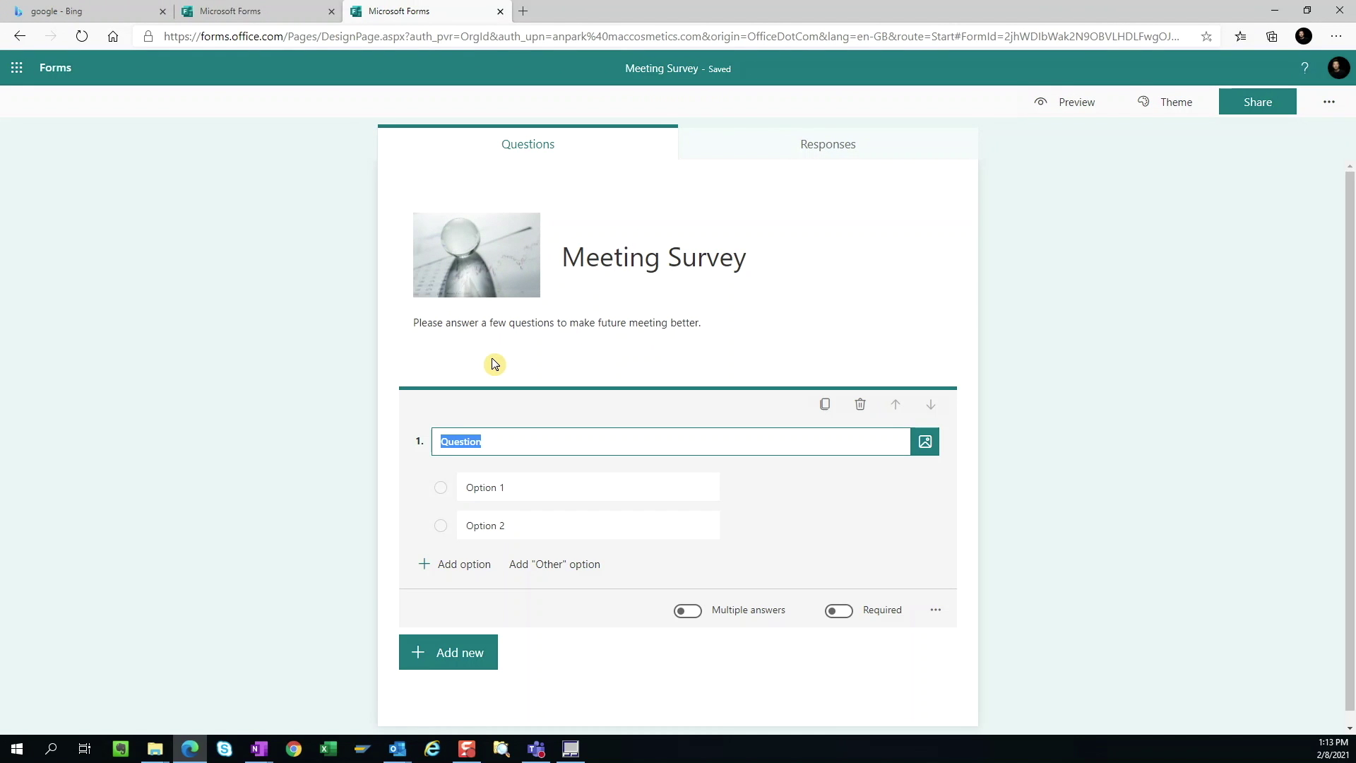
type("Which meeting topic ")
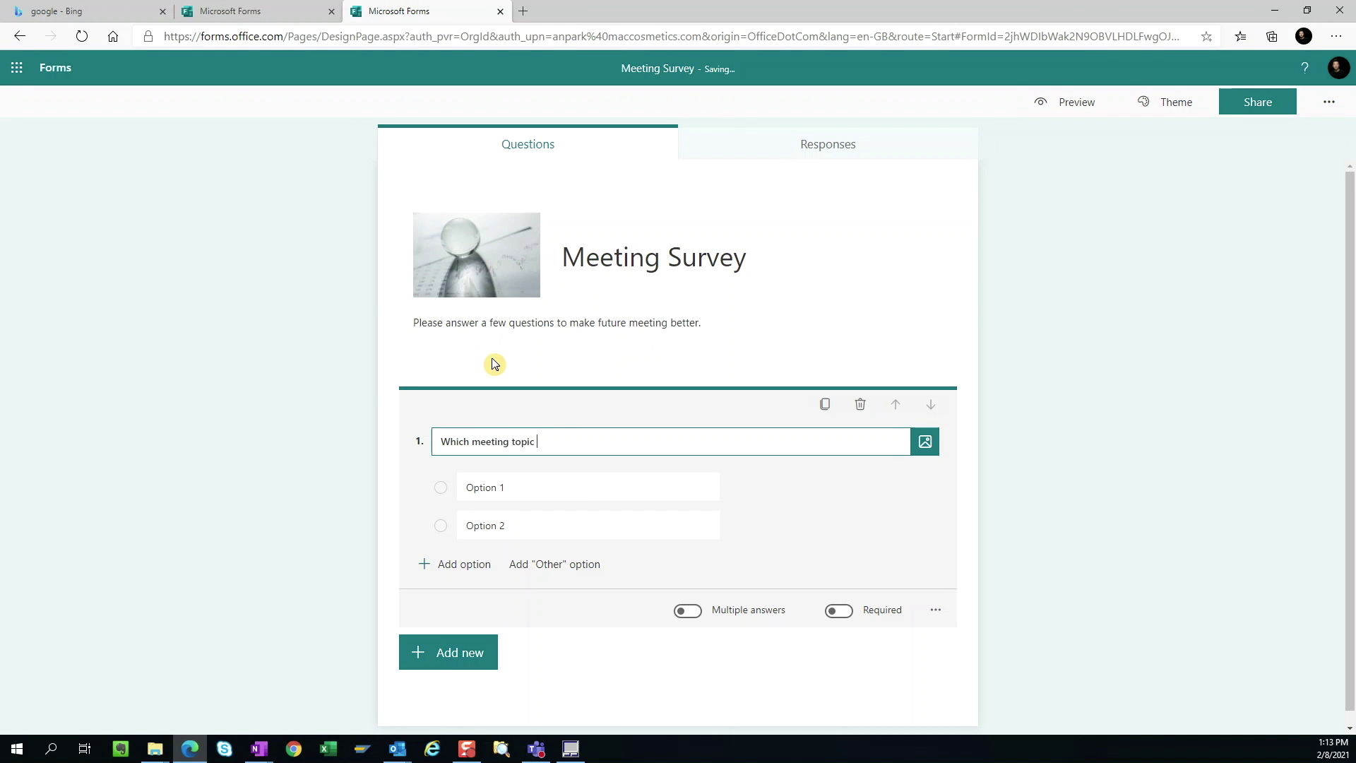
type("did you find most helpful?")
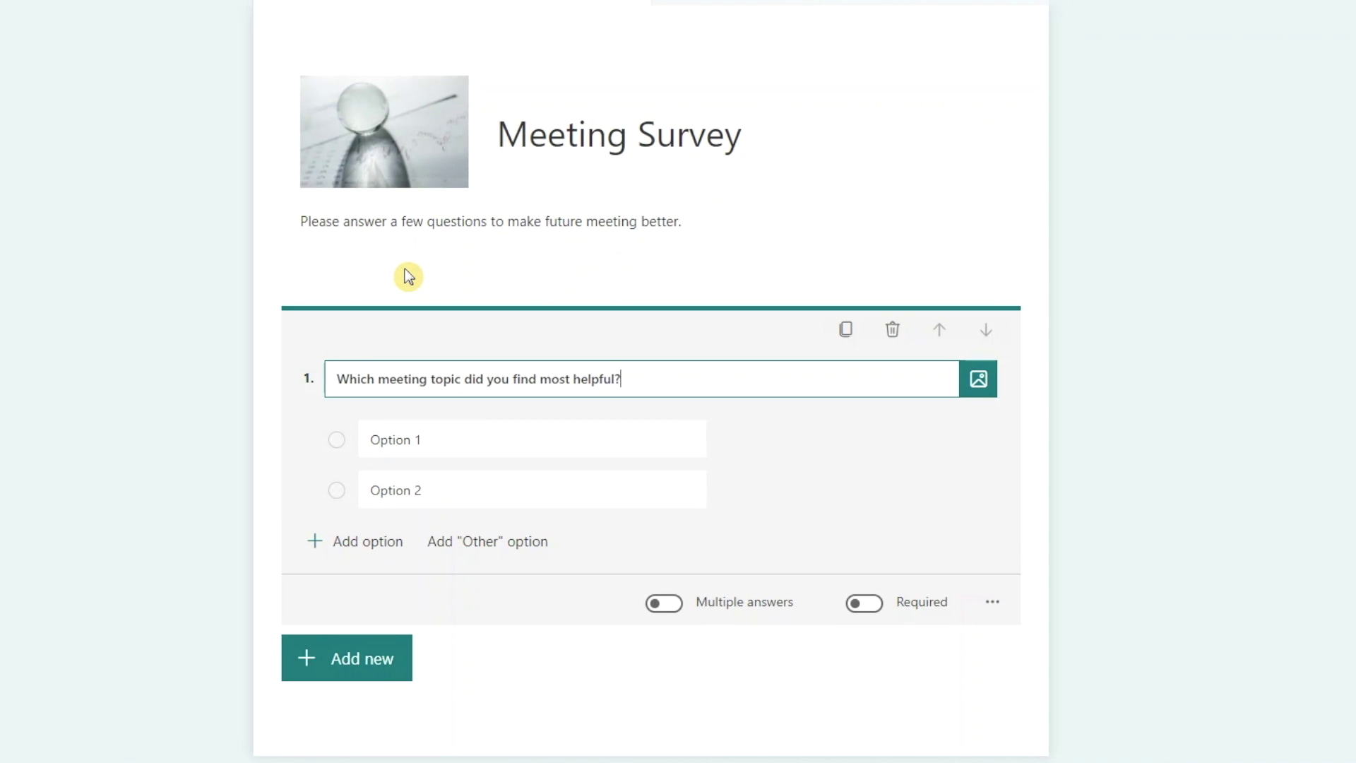
left_click(405, 438)
type("Finance")
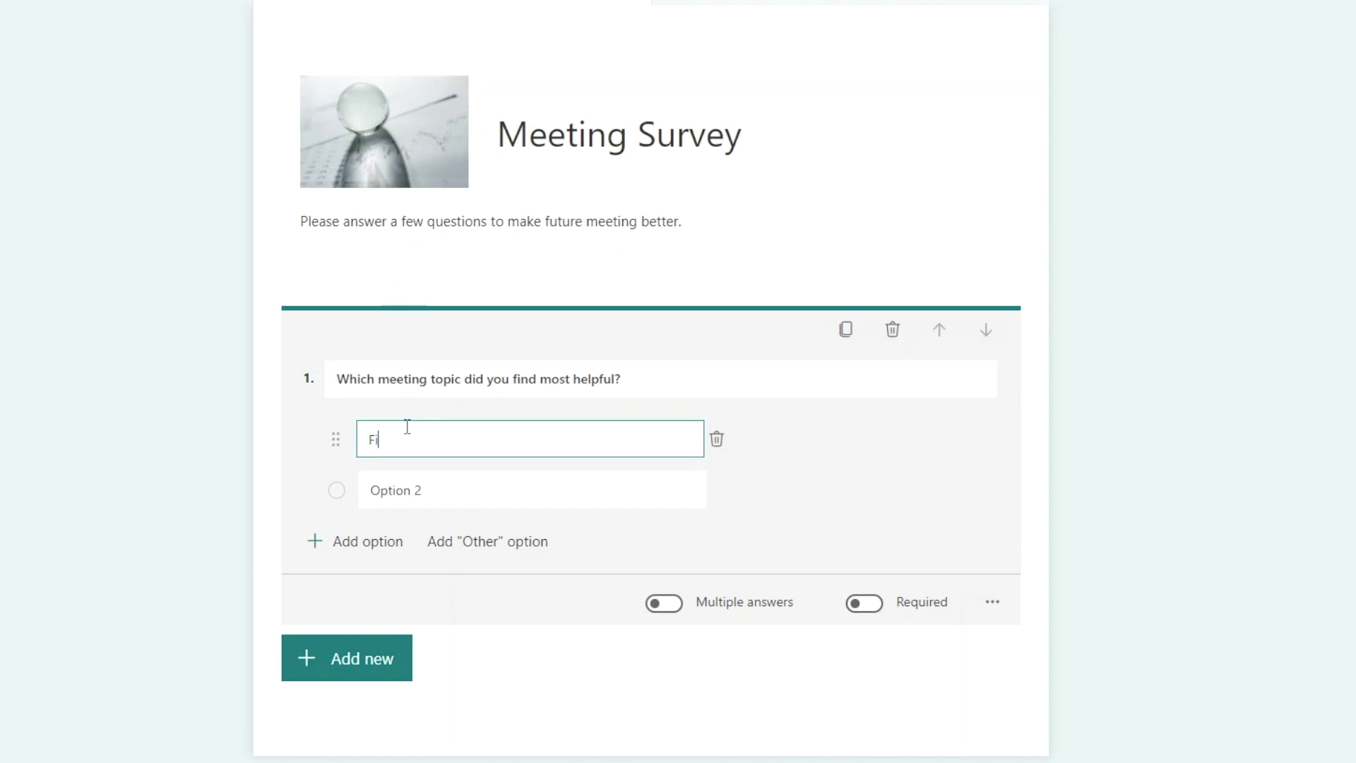
left_click(428, 490)
type("Strategy")
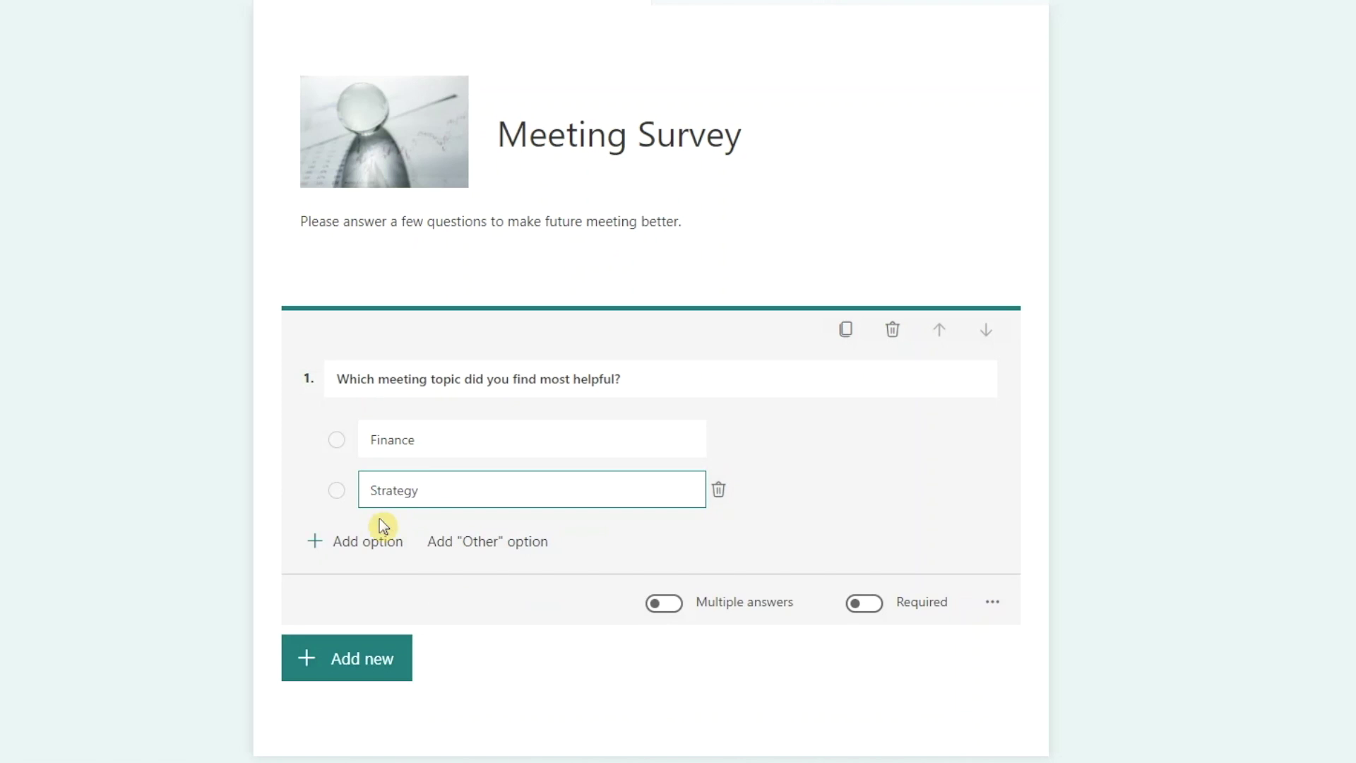
left_click(363, 548)
type("Operations")
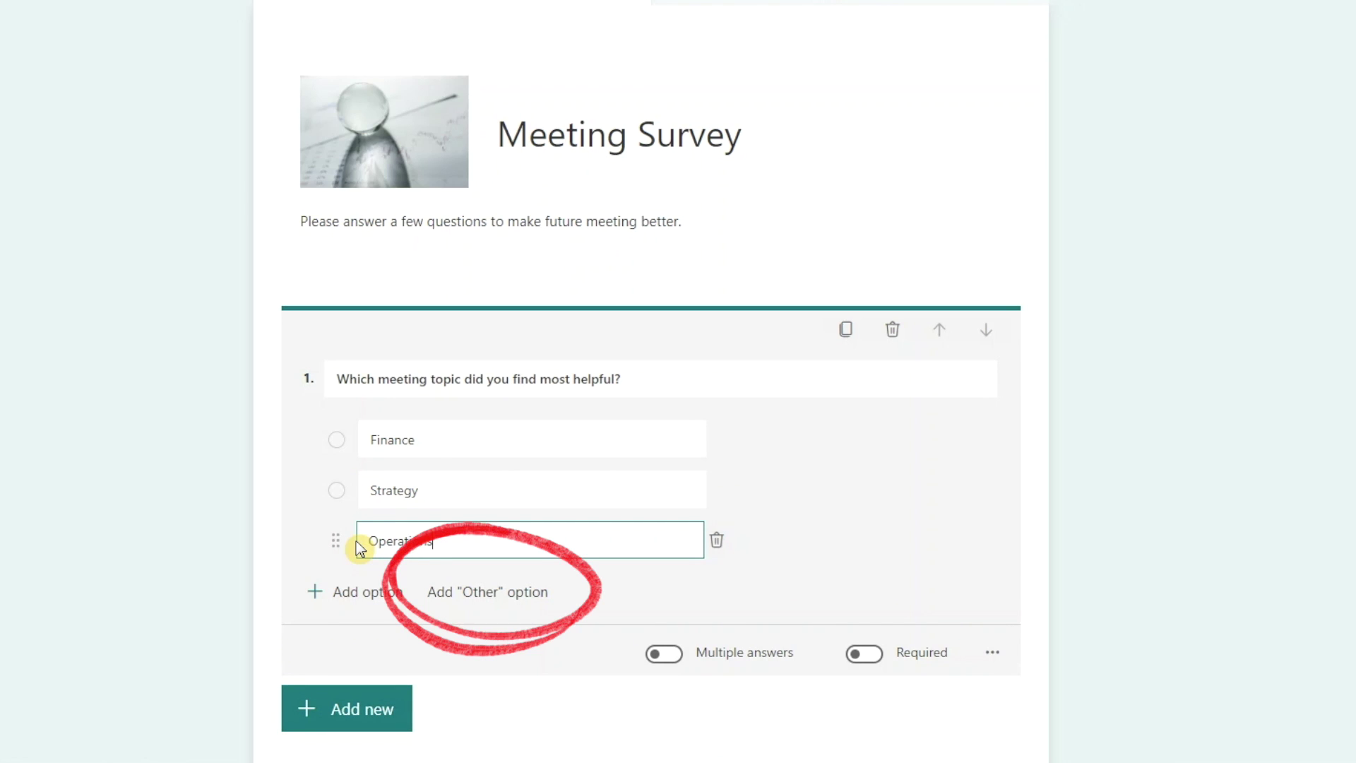
left_click(499, 593)
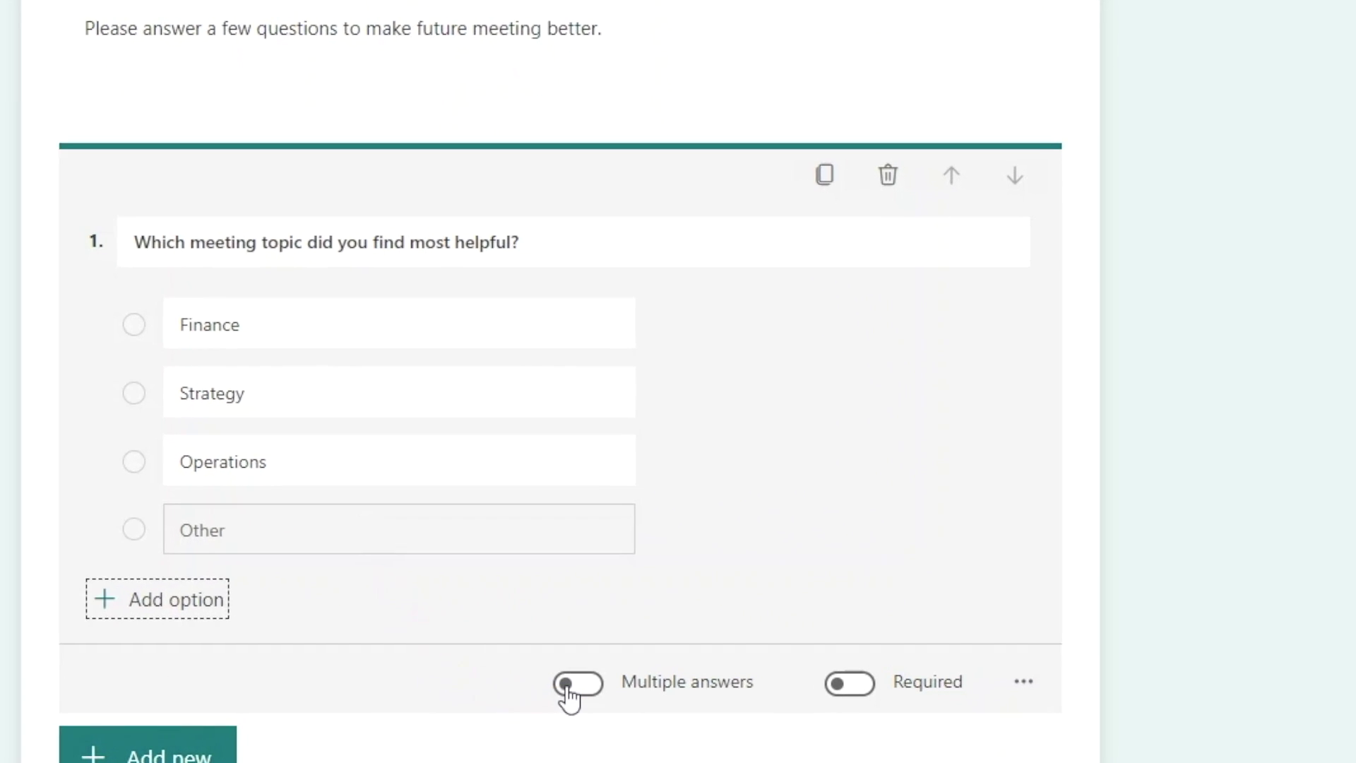
Try question 1's Multiple answers and Required toggles, leaving both off
left_click(656, 704)
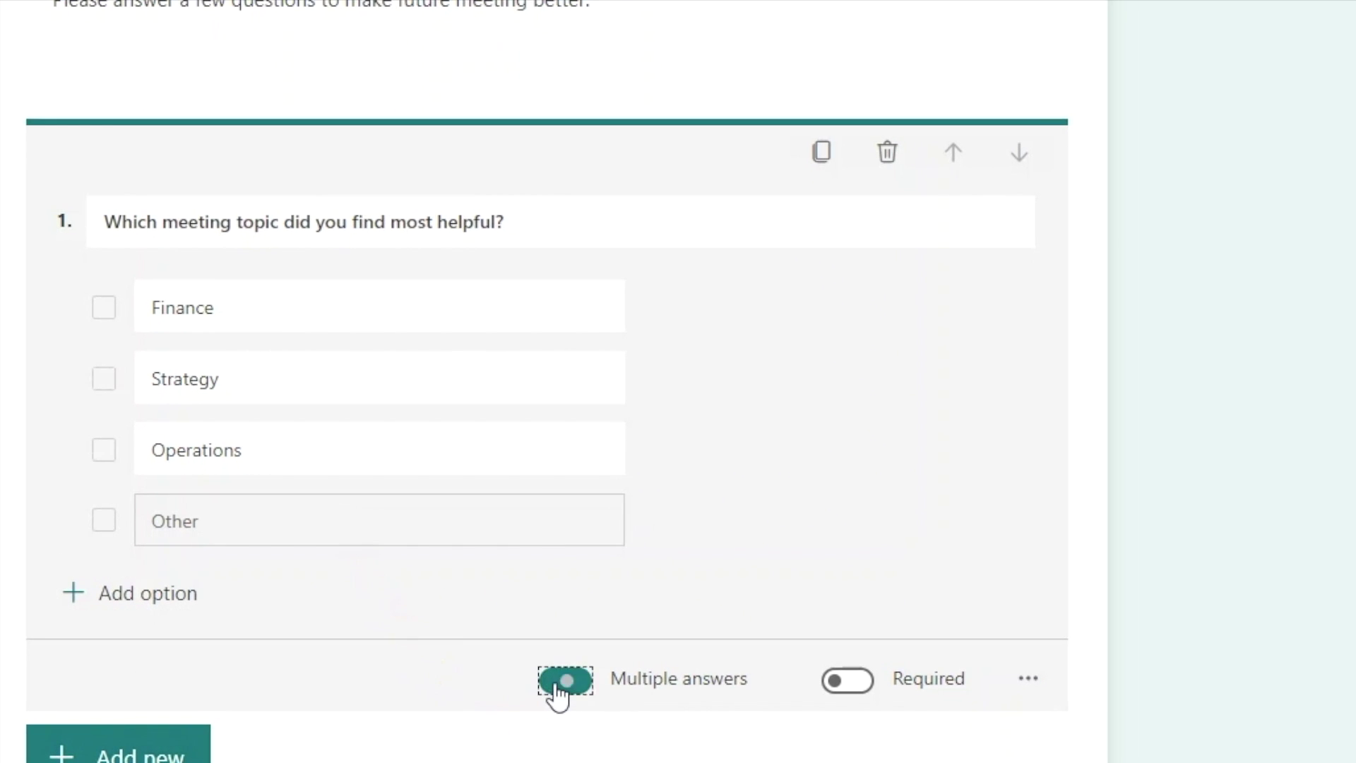
left_click(556, 686)
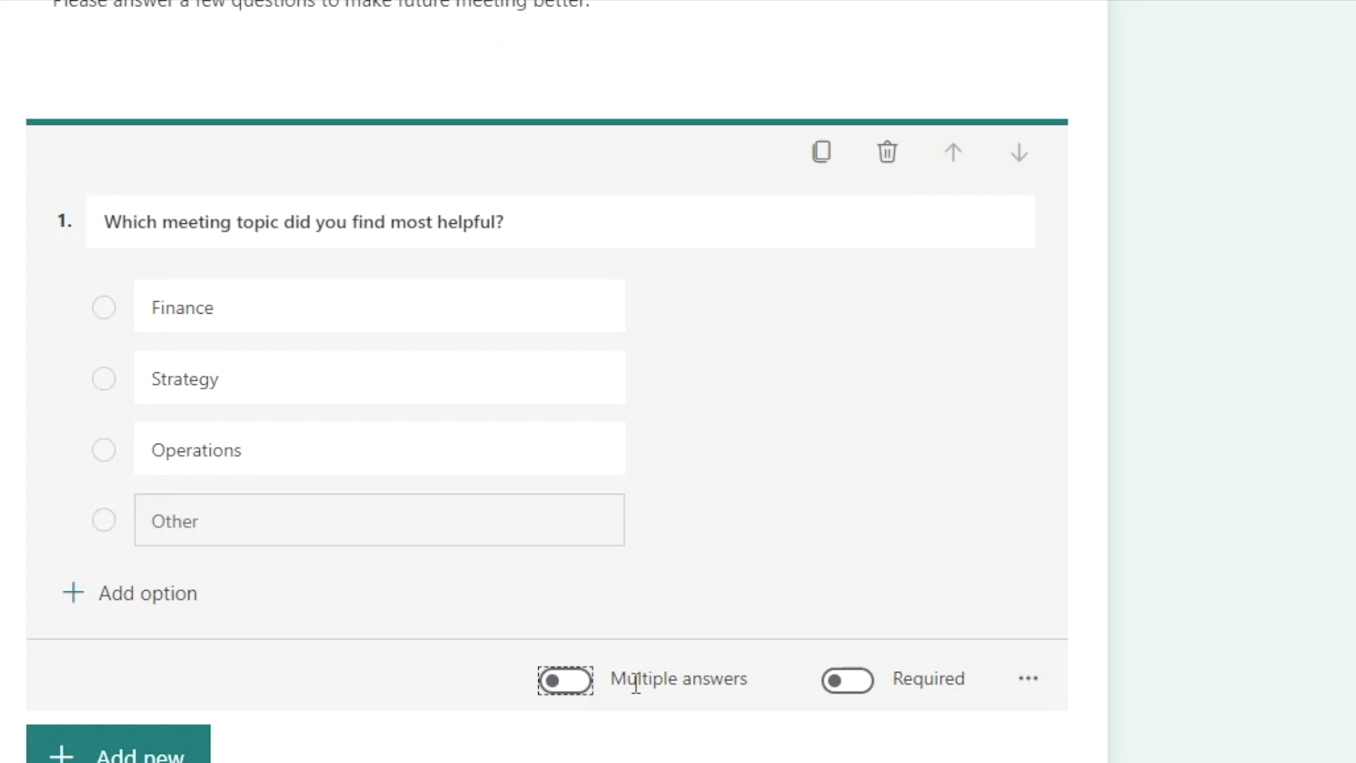
left_click(835, 688)
left_click(833, 689)
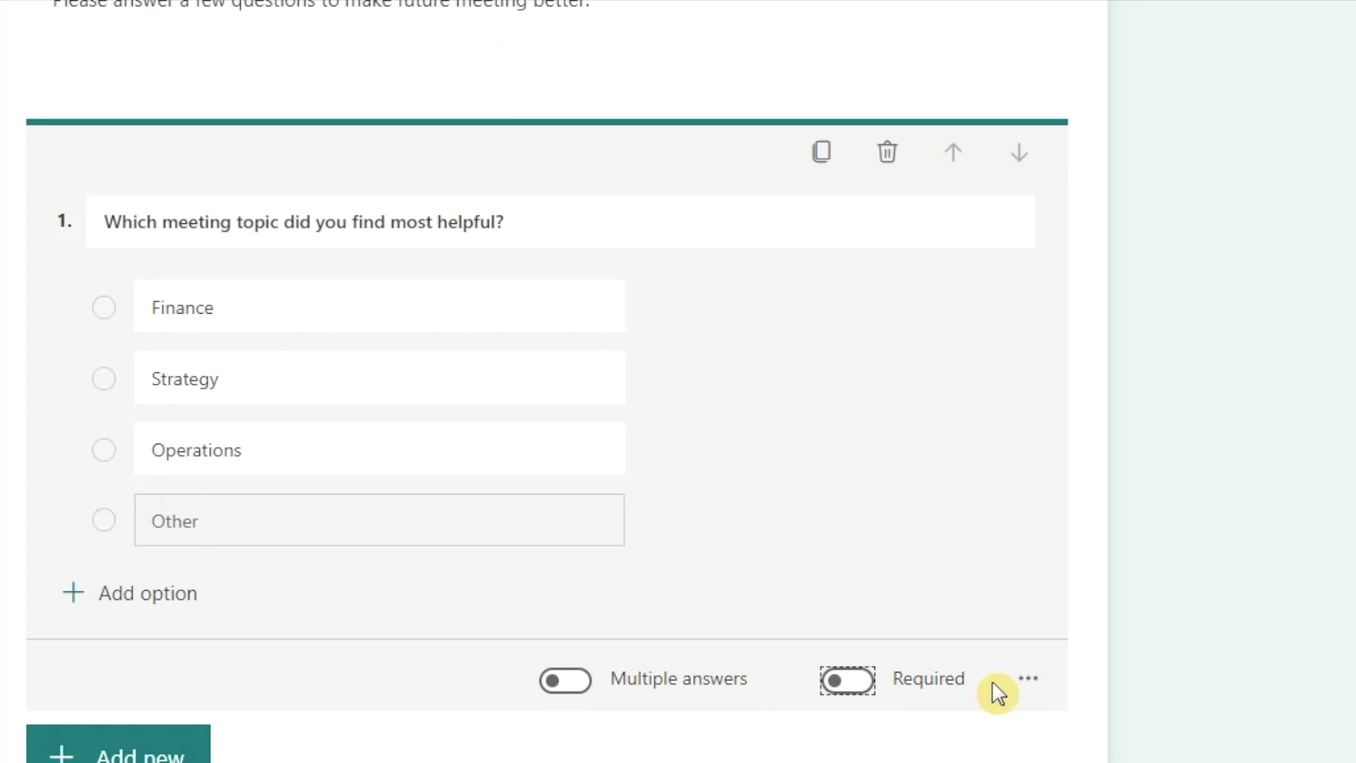
Set question 1 to present its answers as a drop-down list
left_click(1028, 686)
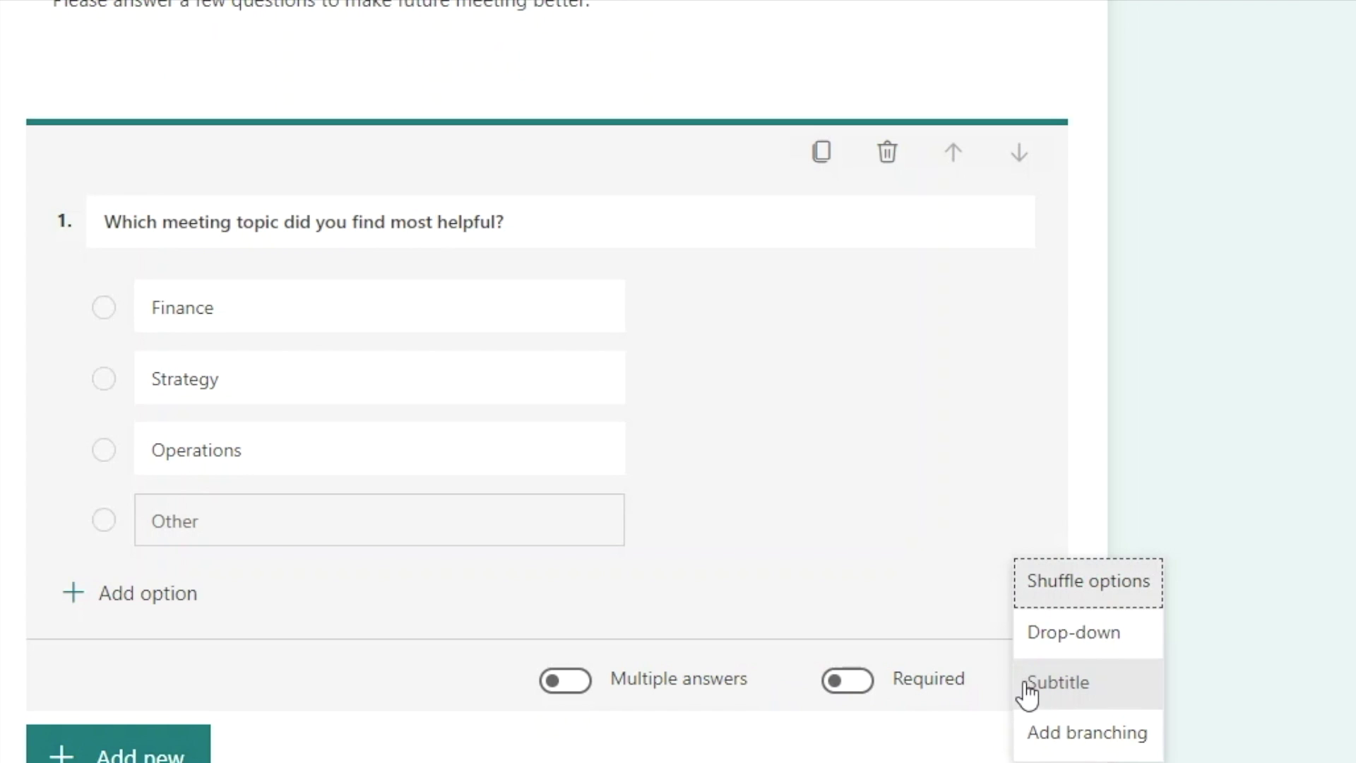
scroll(1017, 664, "down", 2)
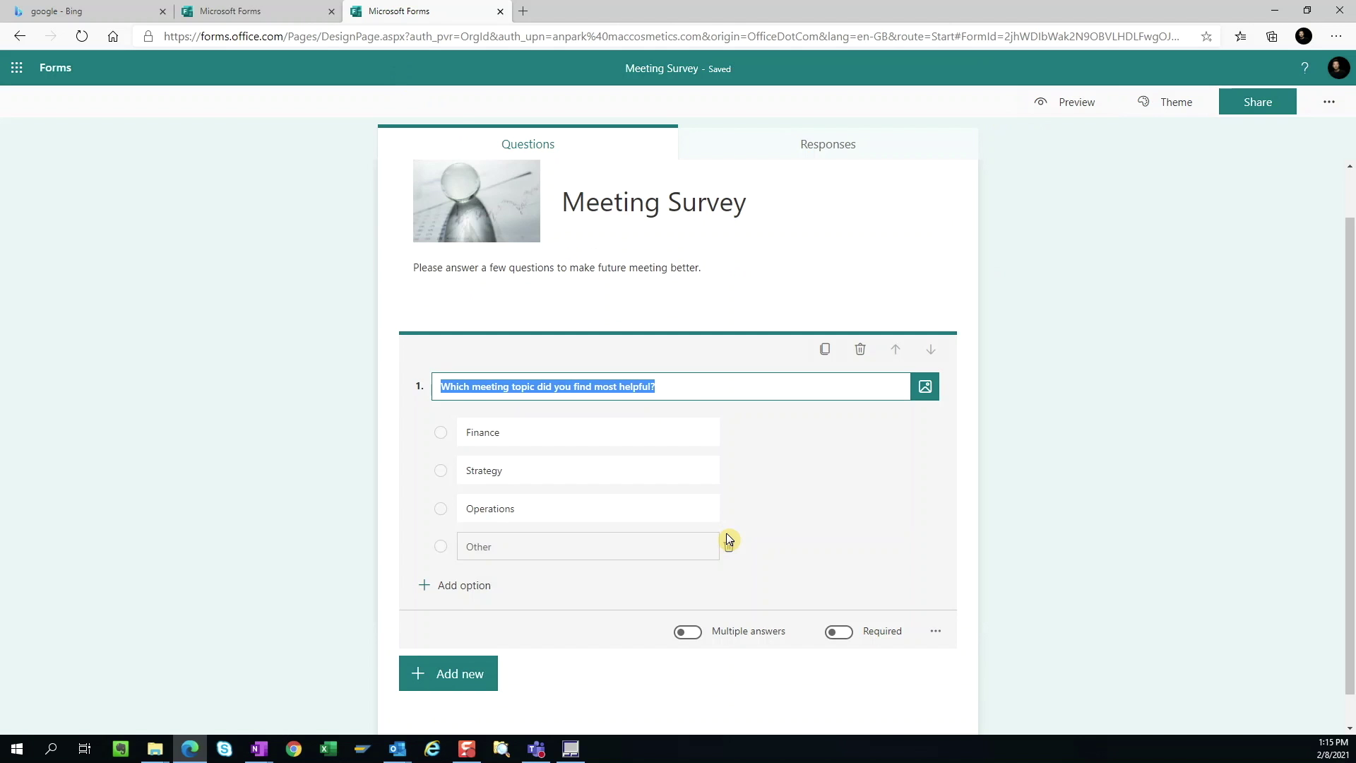
left_click(935, 631)
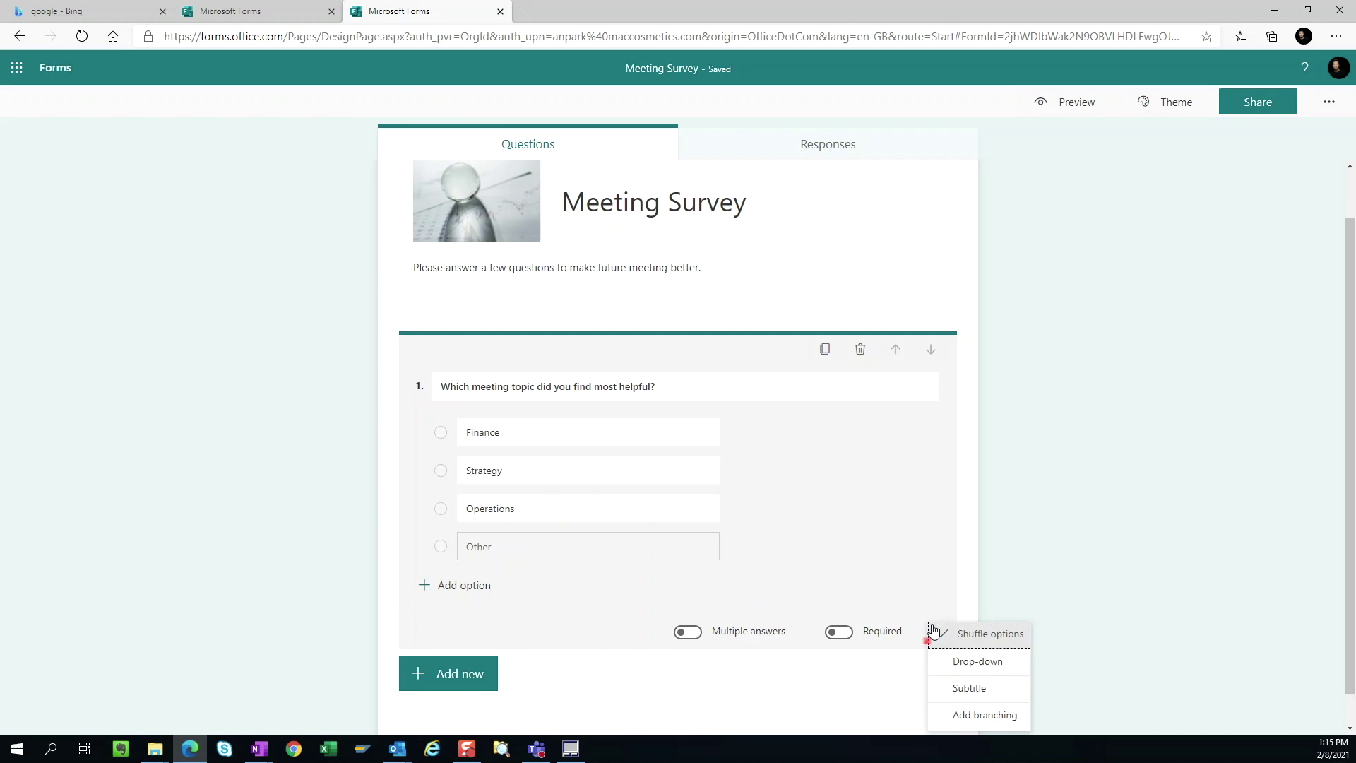
left_click(964, 661)
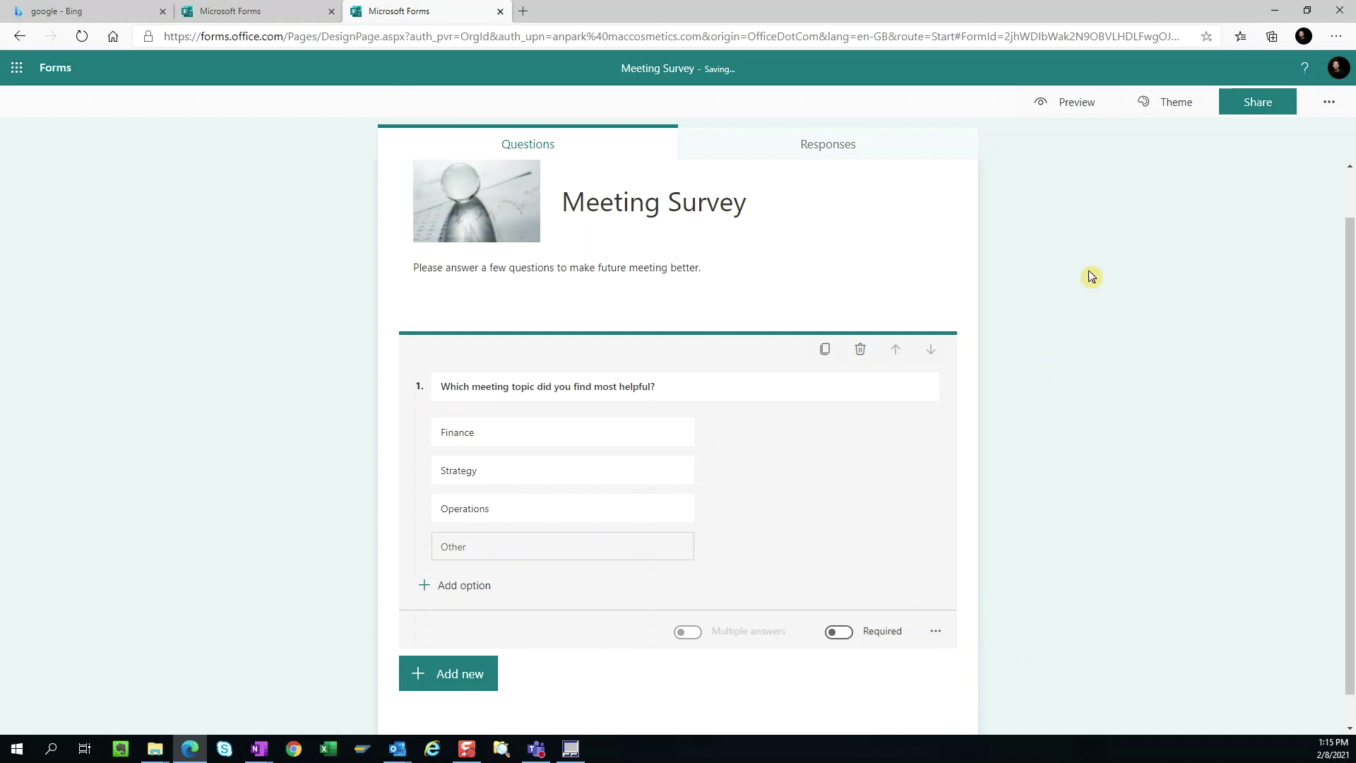
left_click(1068, 102)
Check question 1's drop-down answer list in preview, then return to the editor
left_click(664, 379)
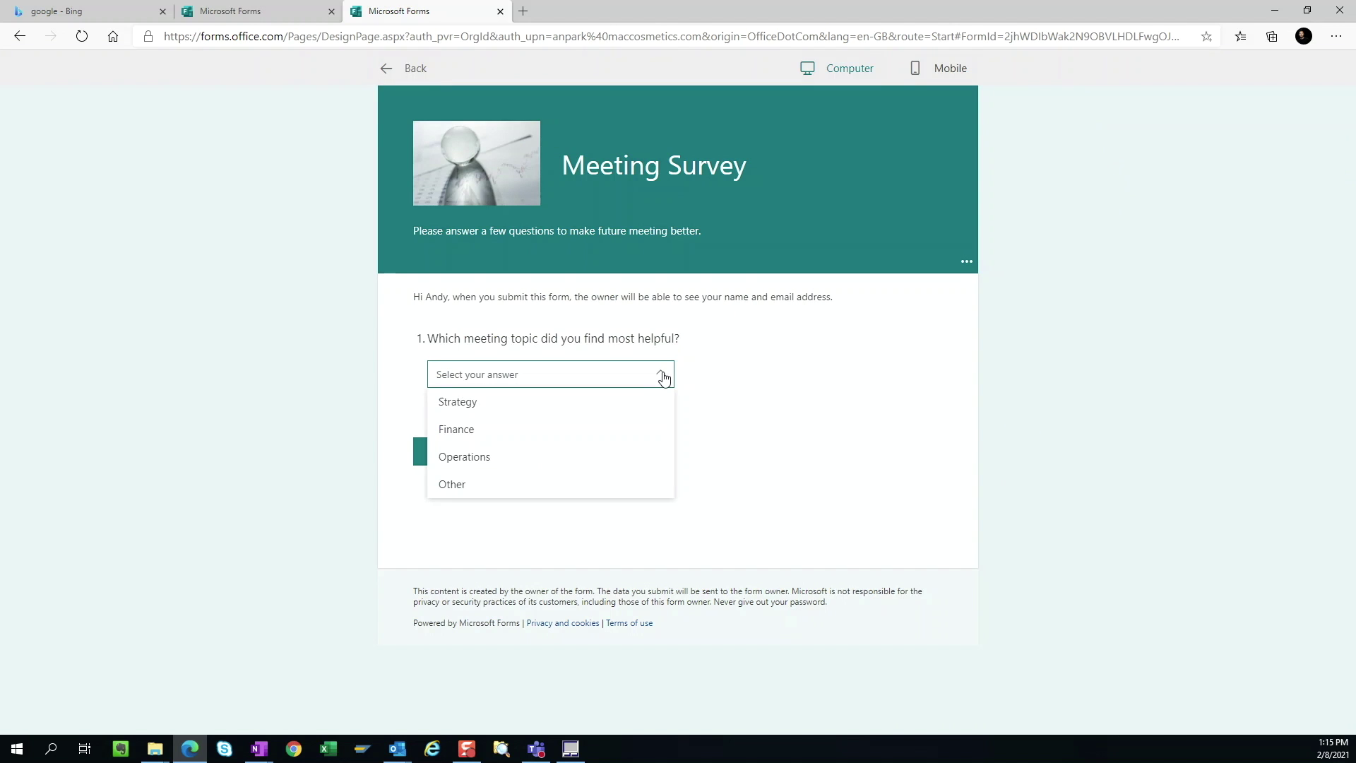
left_click(663, 379)
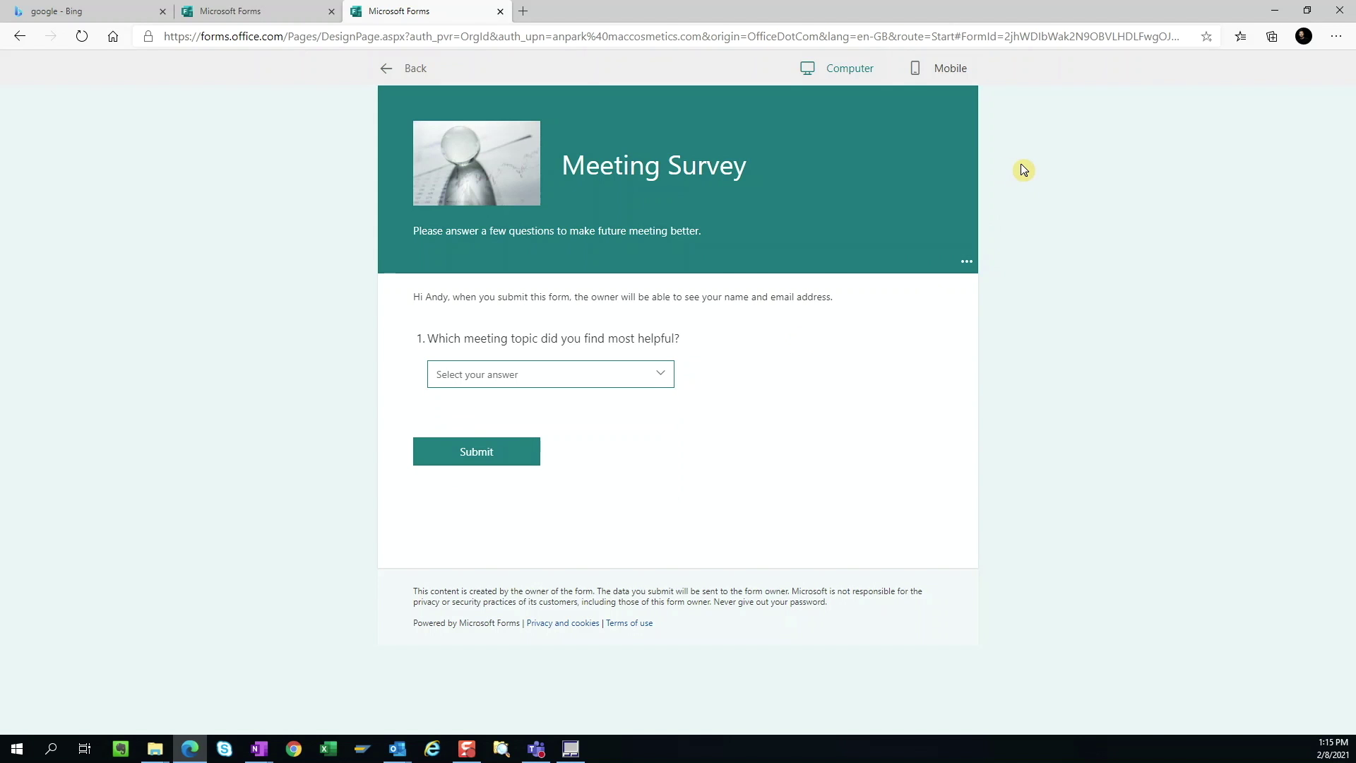
left_click(400, 68)
Return question 1 to plain choices, adding and then removing its subtitle
left_click(738, 472)
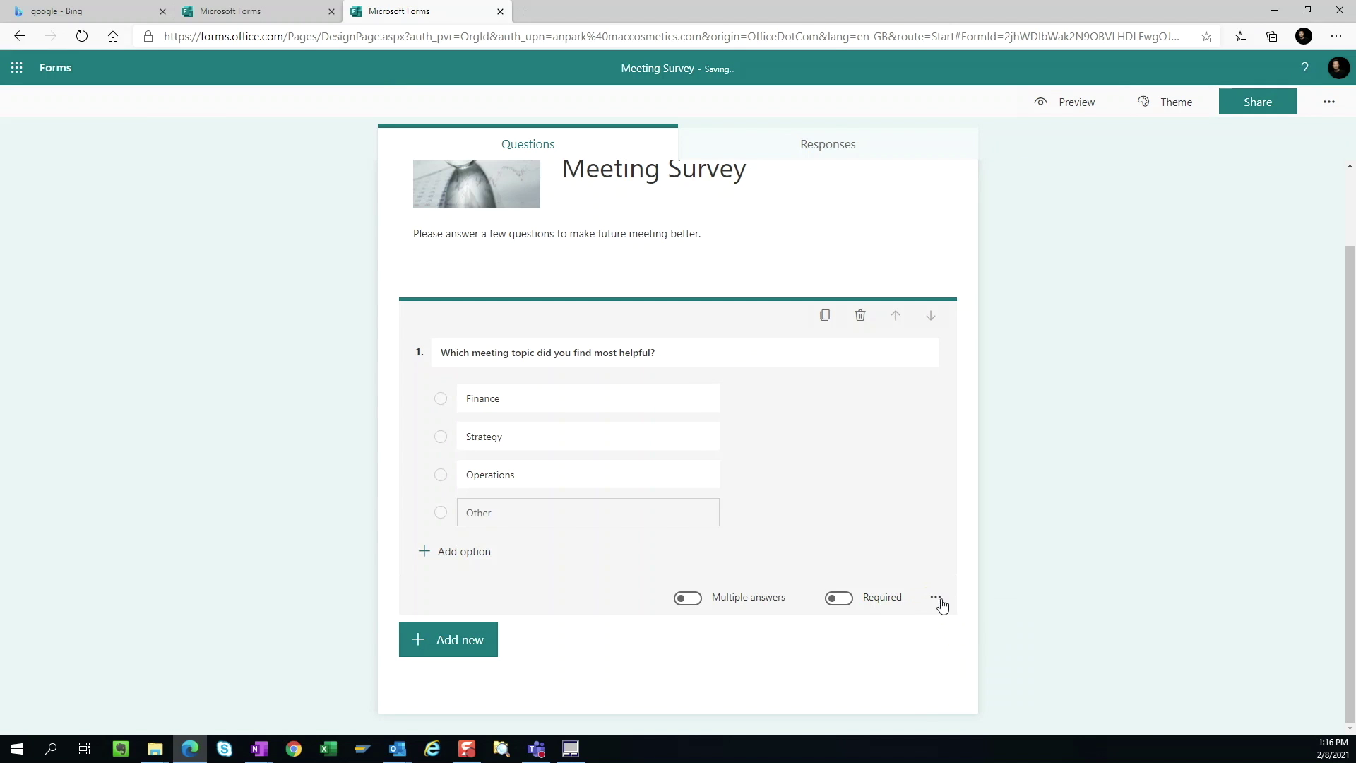
left_click(937, 598)
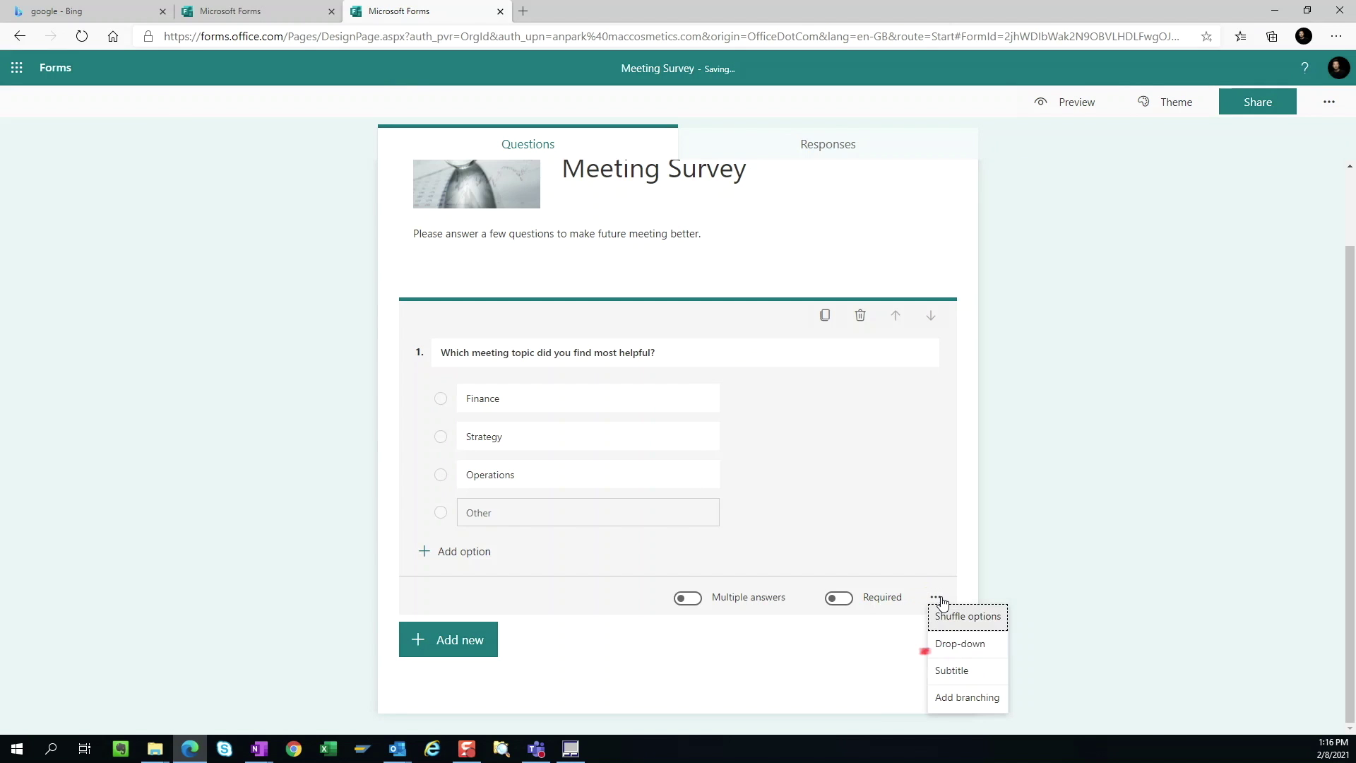
left_click(951, 671)
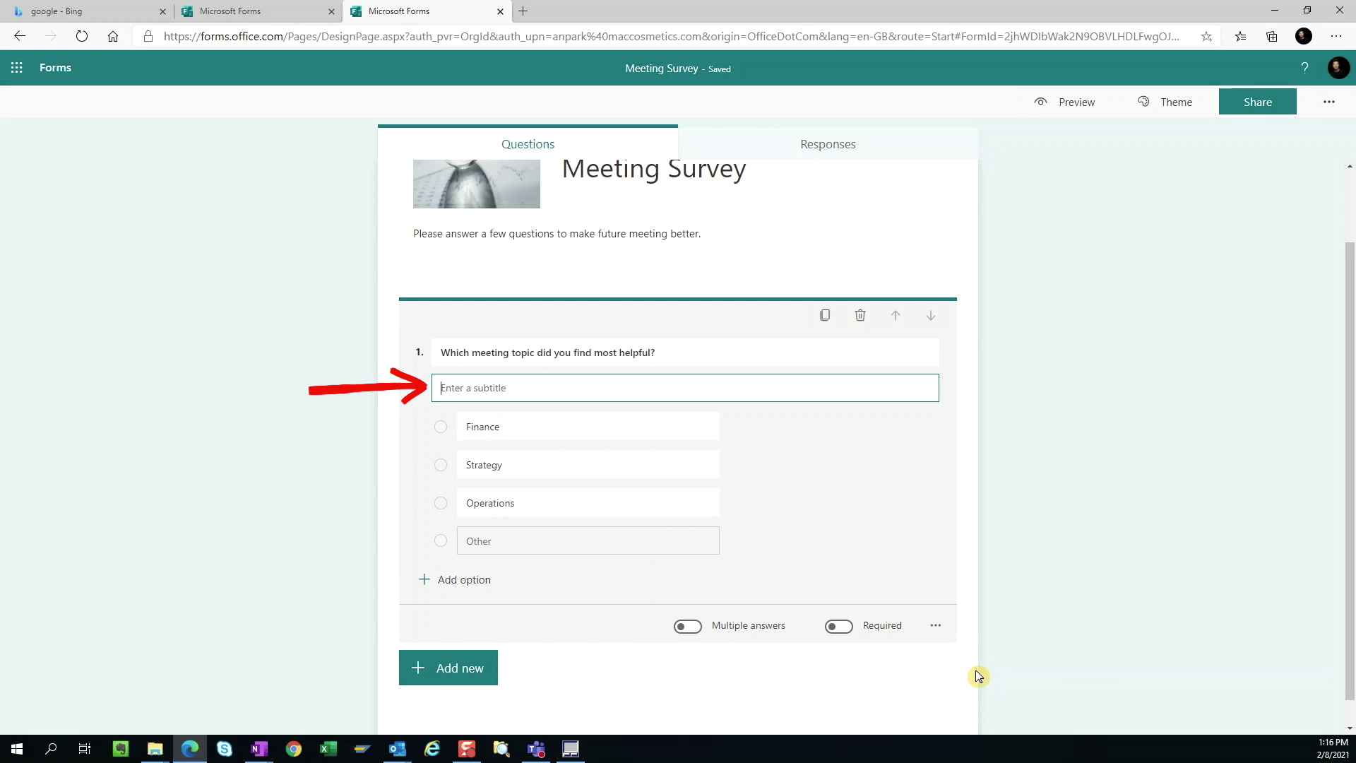
left_click(935, 625)
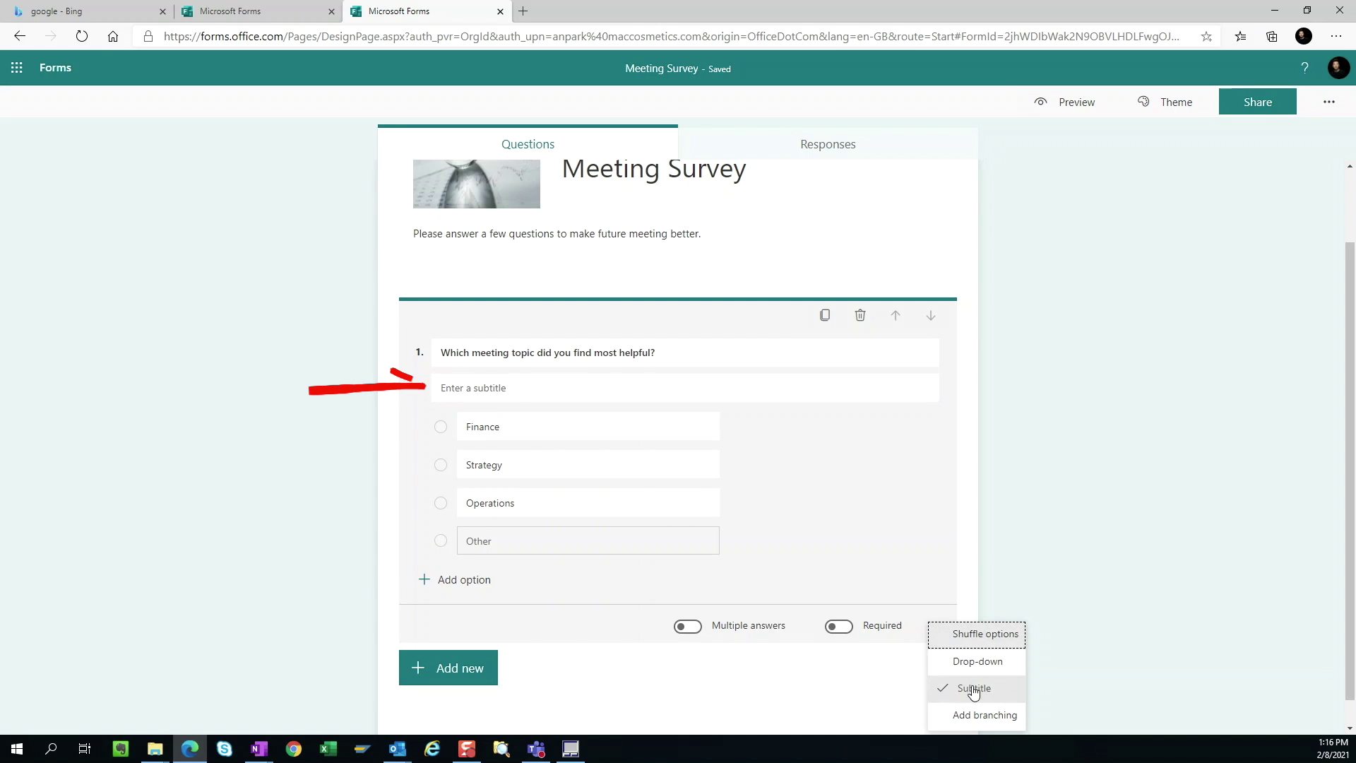
left_click(973, 687)
left_click(936, 597)
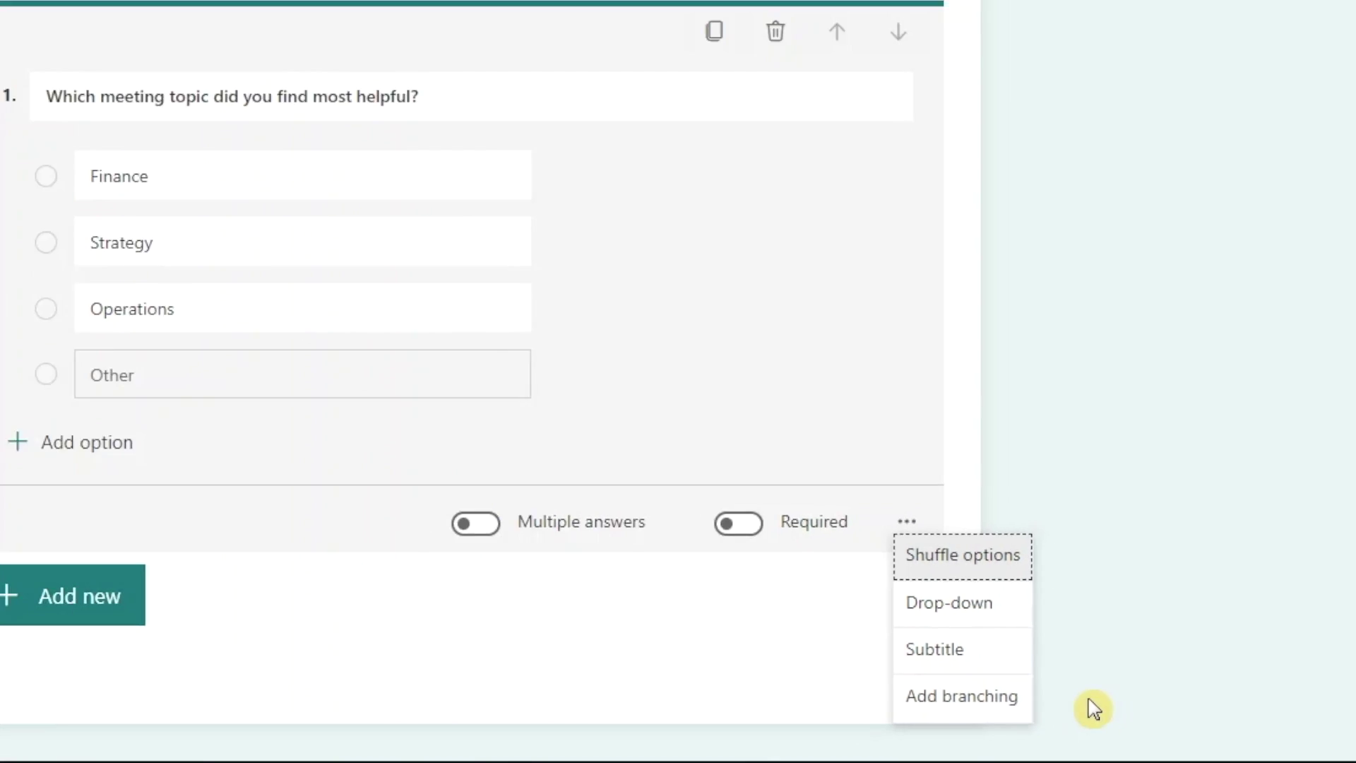
left_click(1110, 705)
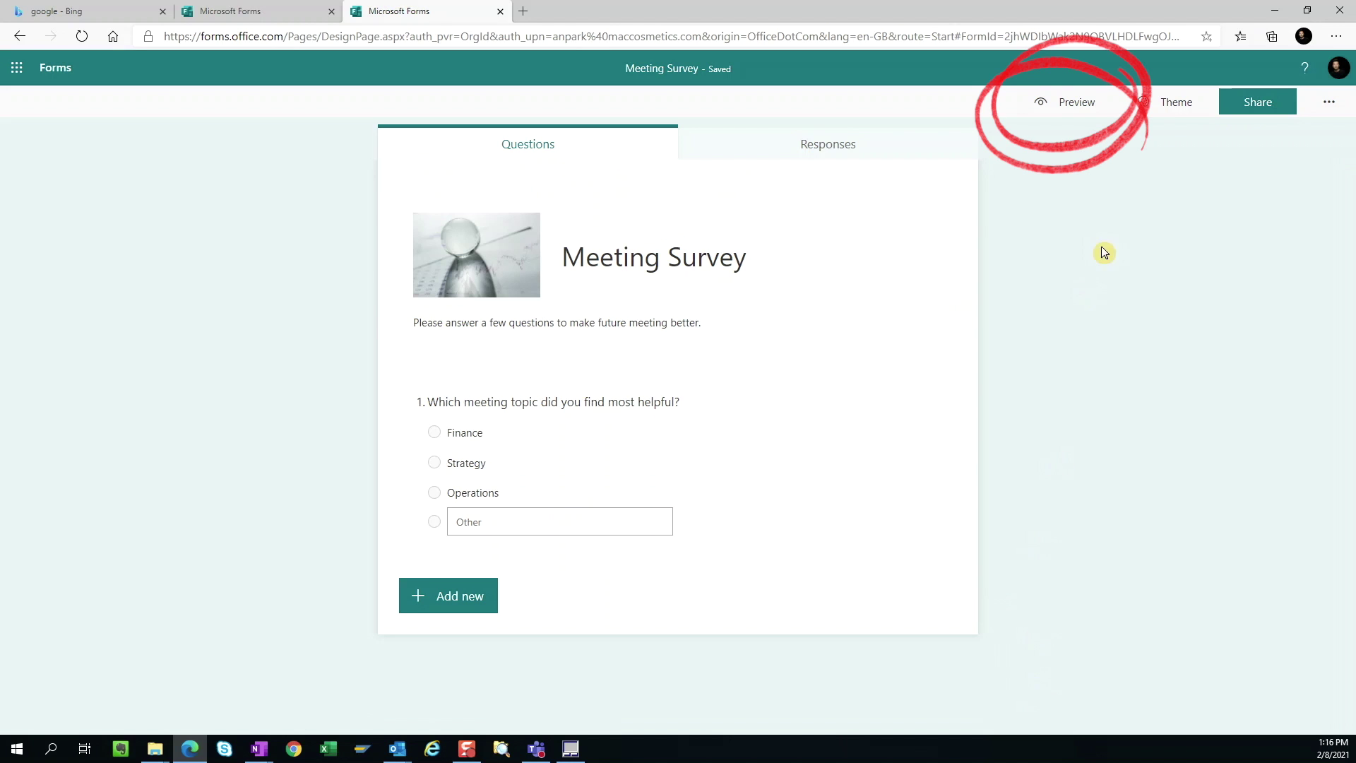
left_click(1077, 104)
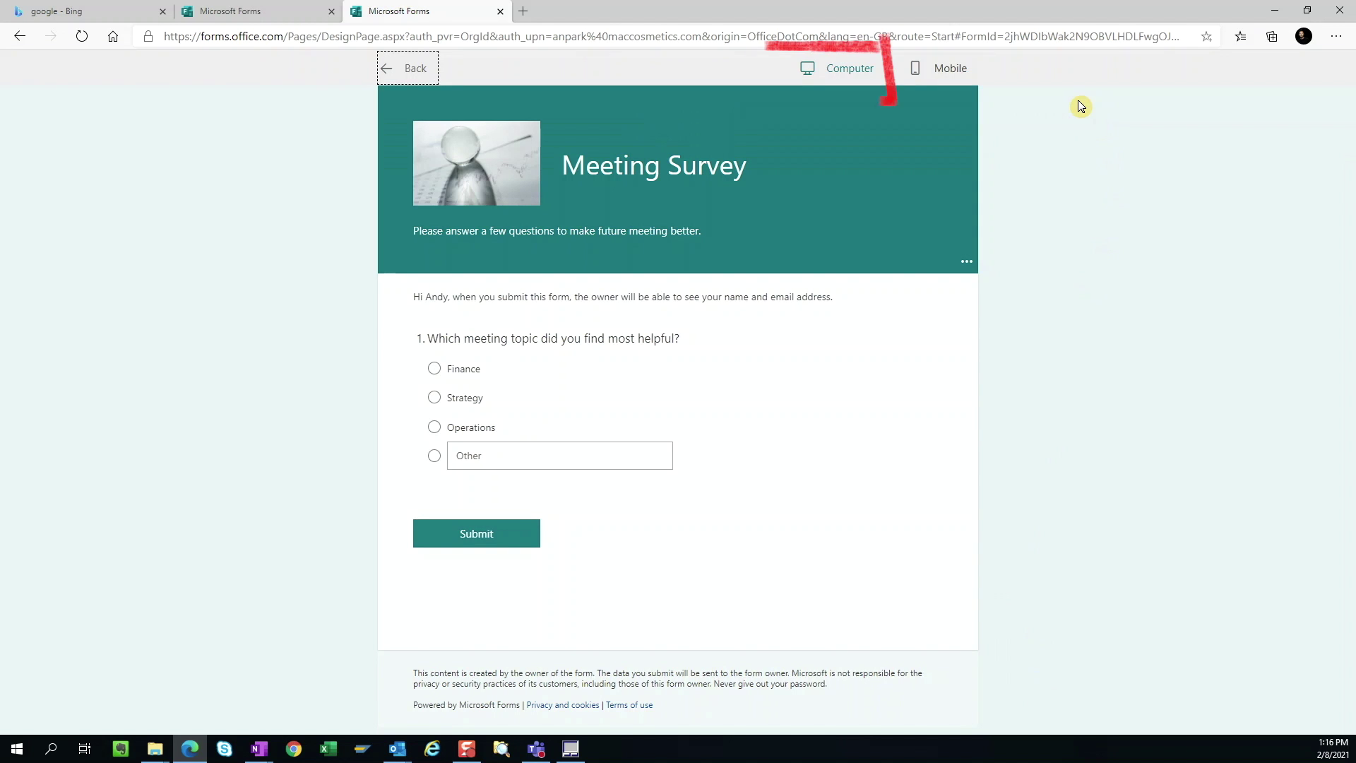
left_click(950, 69)
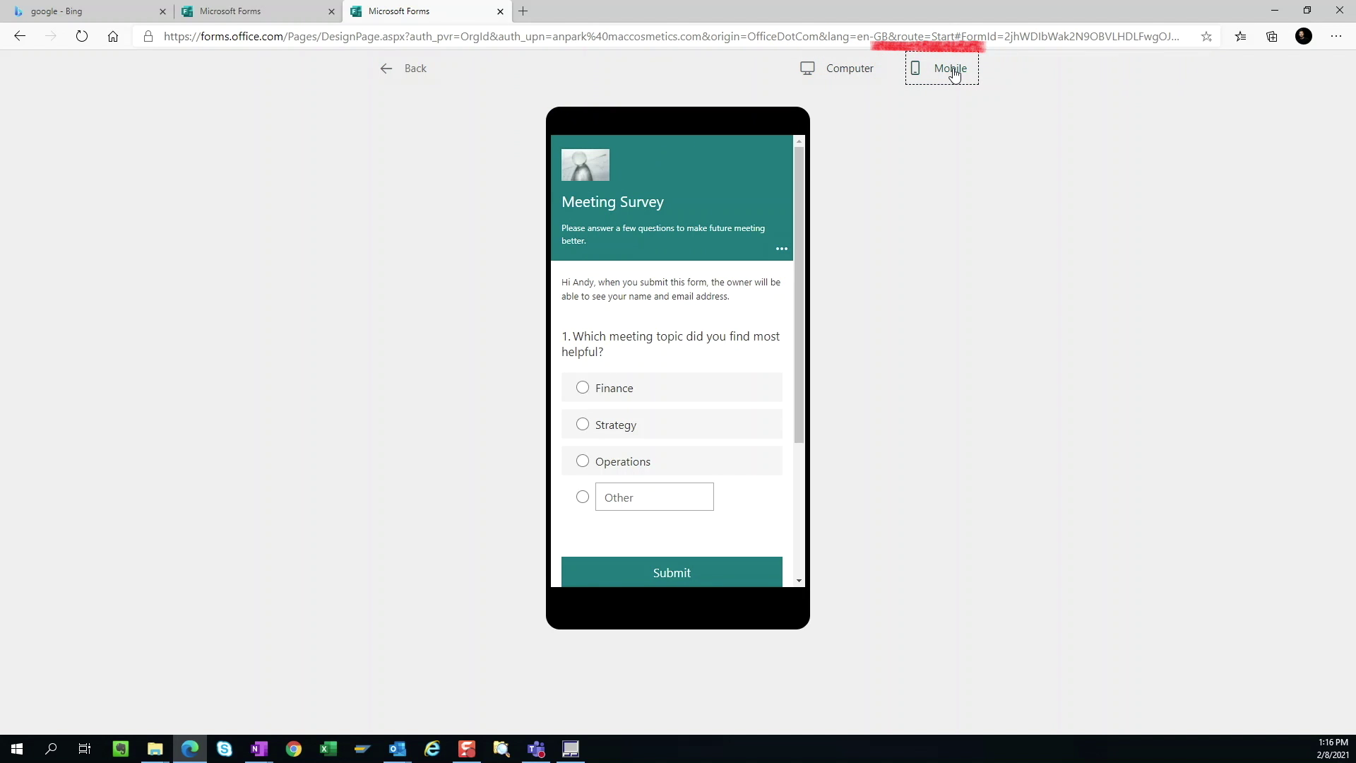
left_click(414, 68)
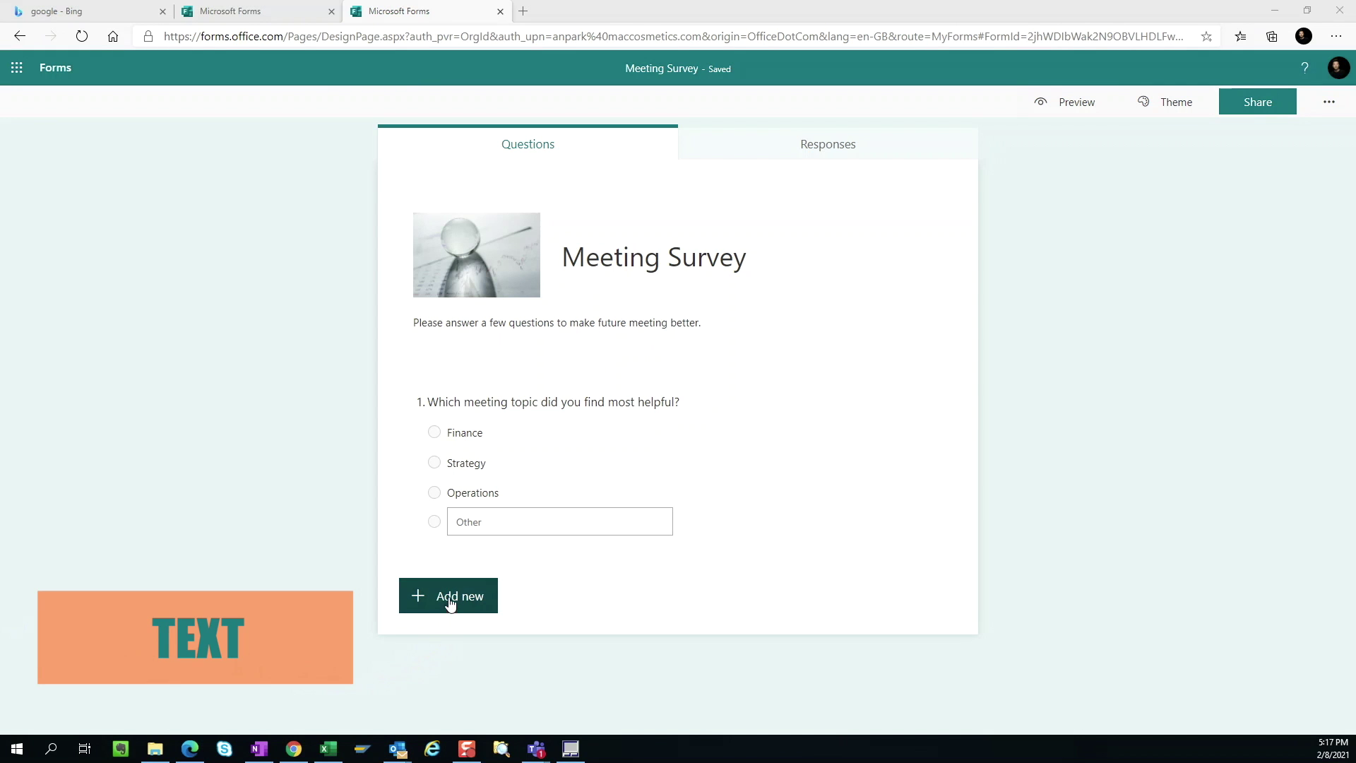
left_click(451, 601)
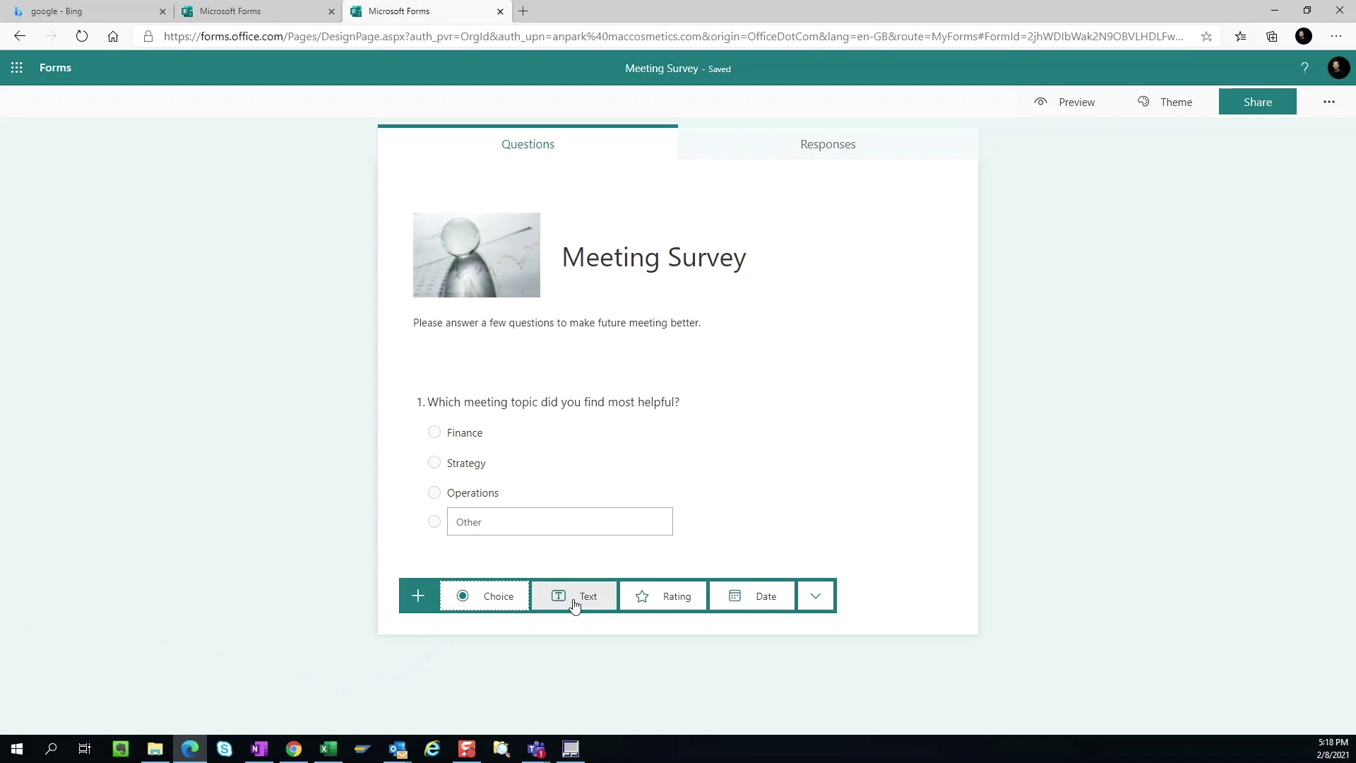
Add long-answer text question 'Why did you find the above selected meeting topic helpful?'
left_click(575, 600)
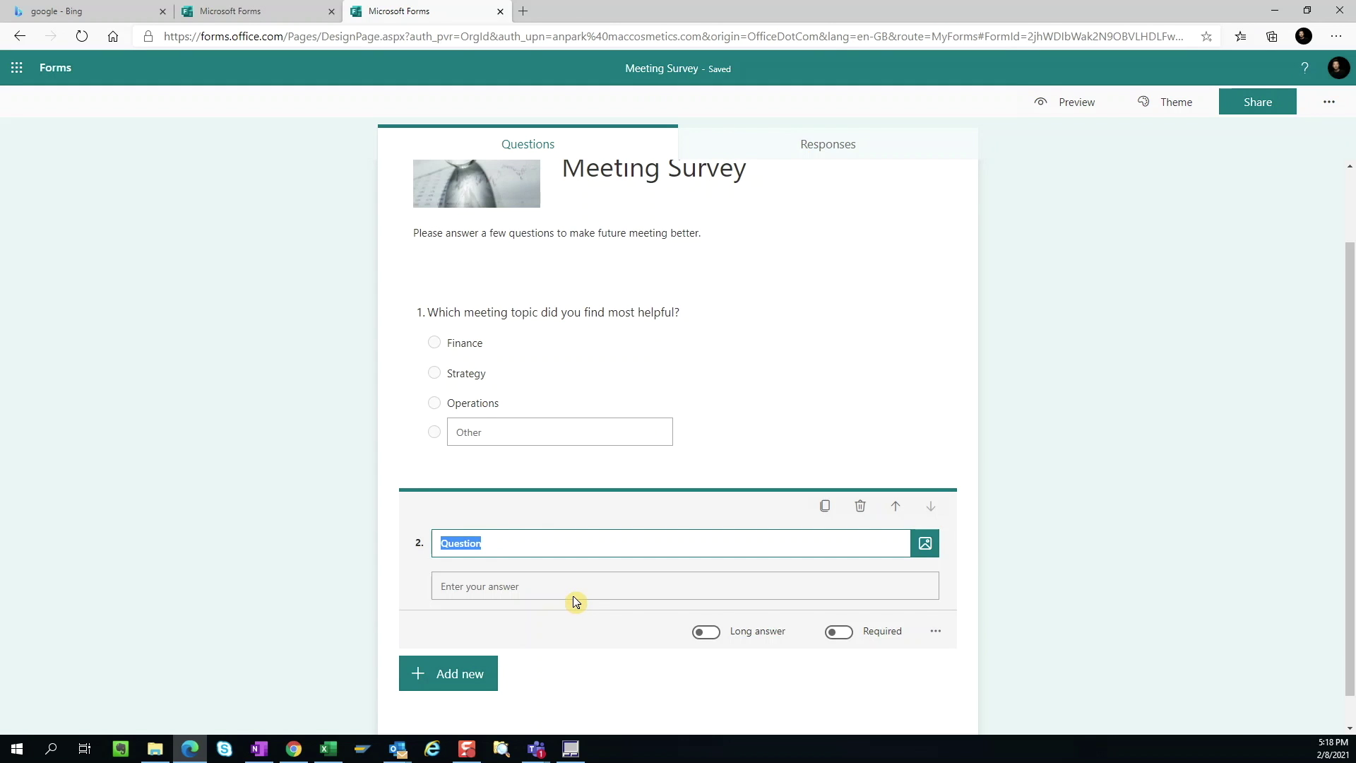
type("Why did you f")
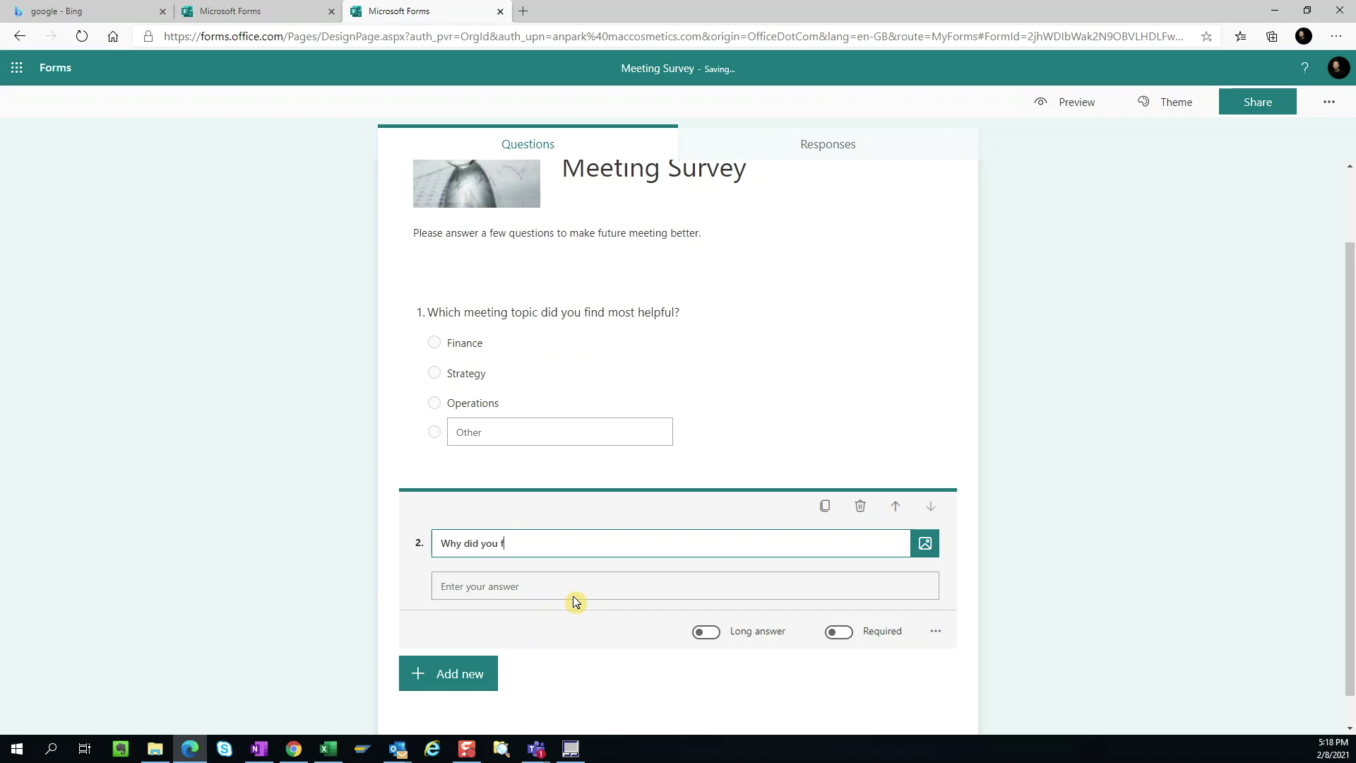
type("ind the above selected meeting topic helpful?")
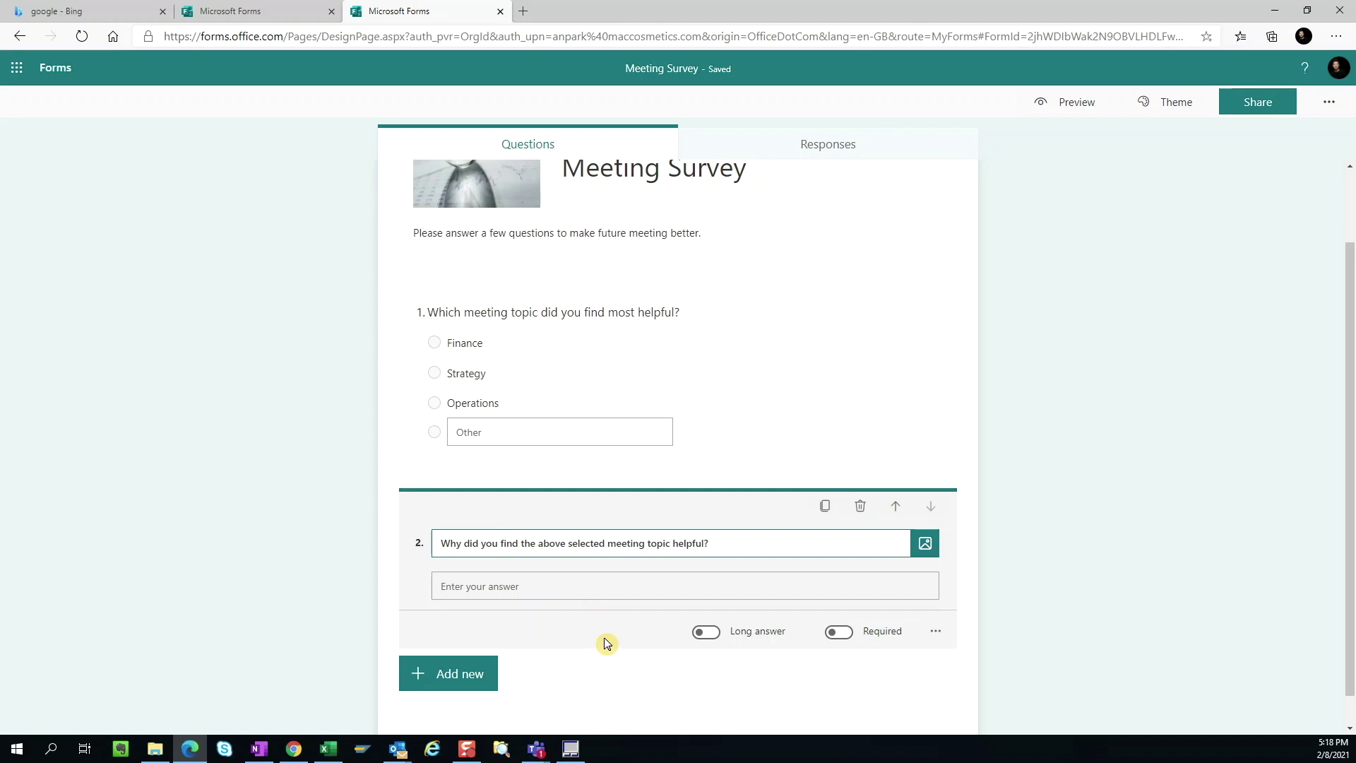
left_click(705, 631)
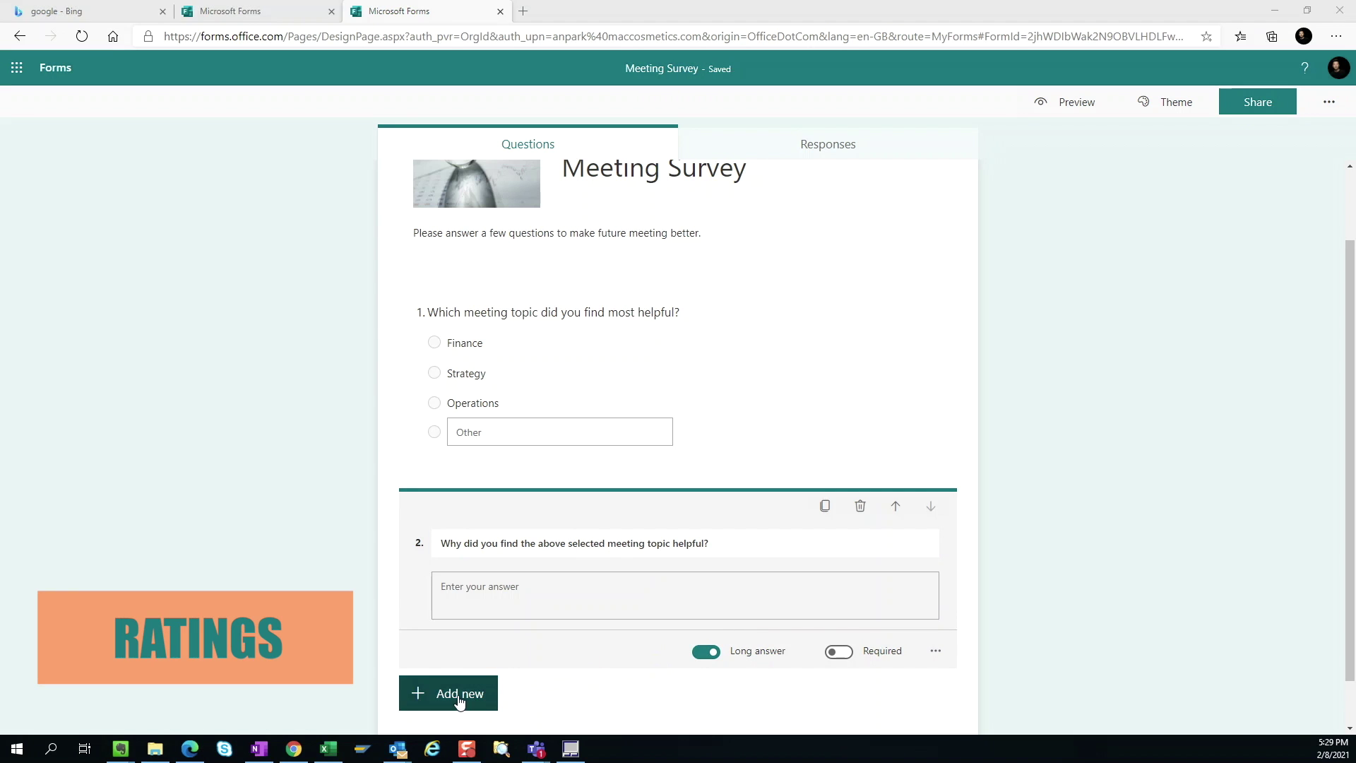
left_click(456, 695)
Add 5-level star rating question 'How would you rate the quality of the call using MS Teams?'
left_click(660, 693)
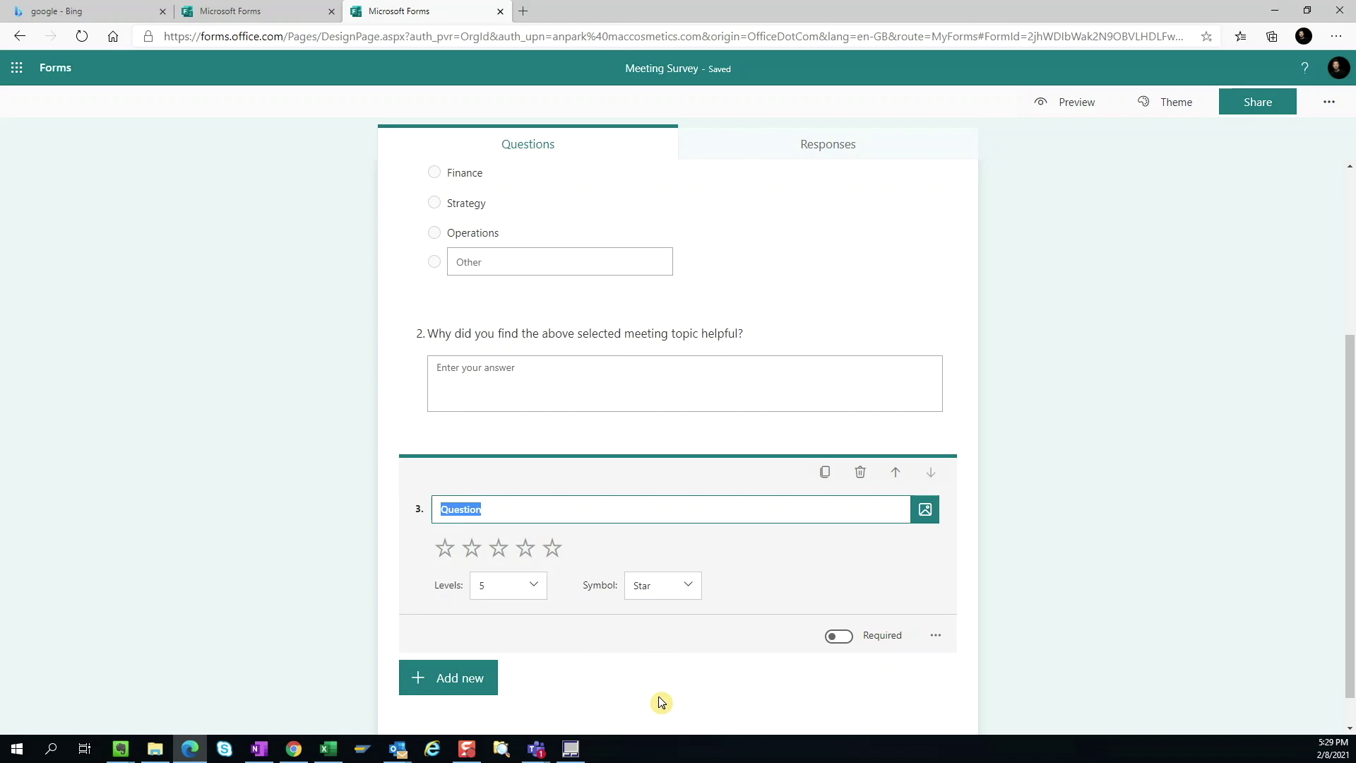
type("How would you rate the quality of the call using")
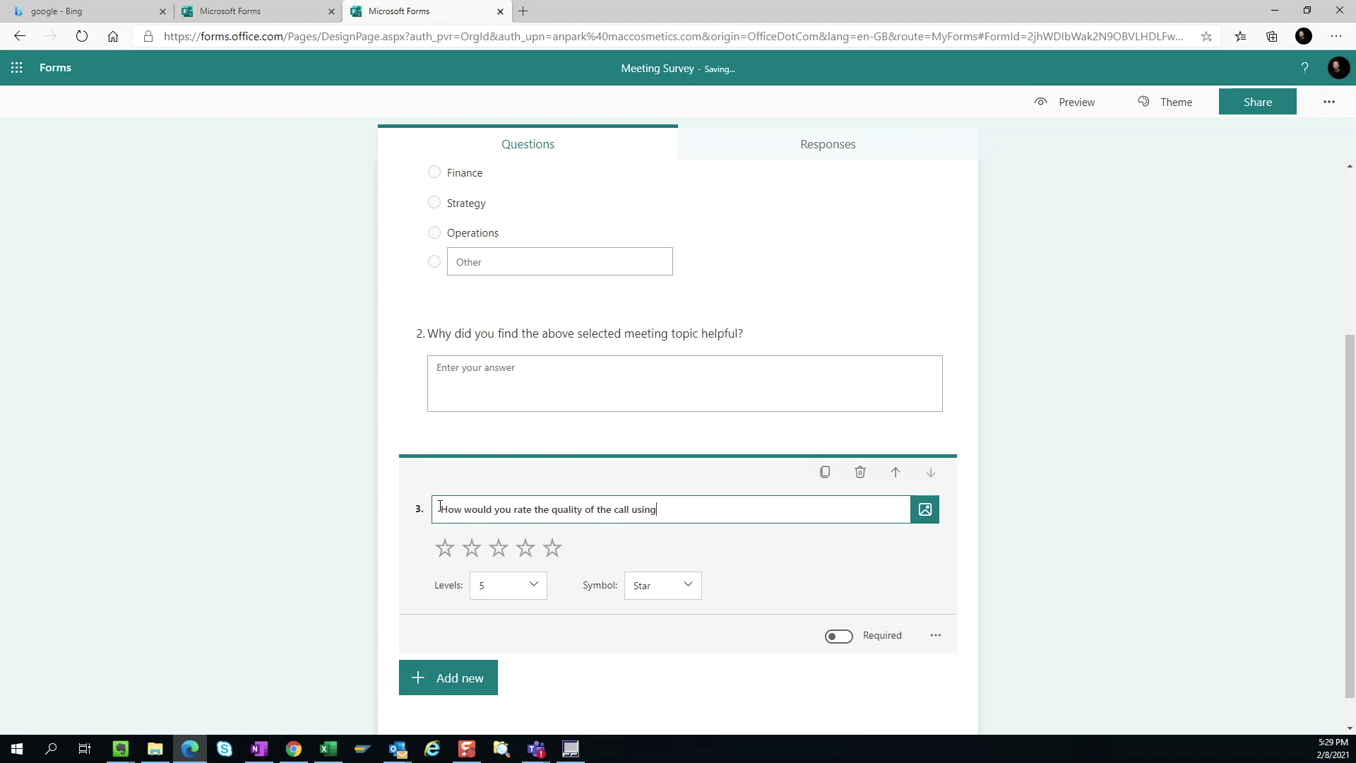
type(" MS Teams?")
left_click(535, 585)
mouse_move(541, 631)
left_mouse_down()
mouse_move(541, 694)
mouse_move(535, 645)
left_mouse_up()
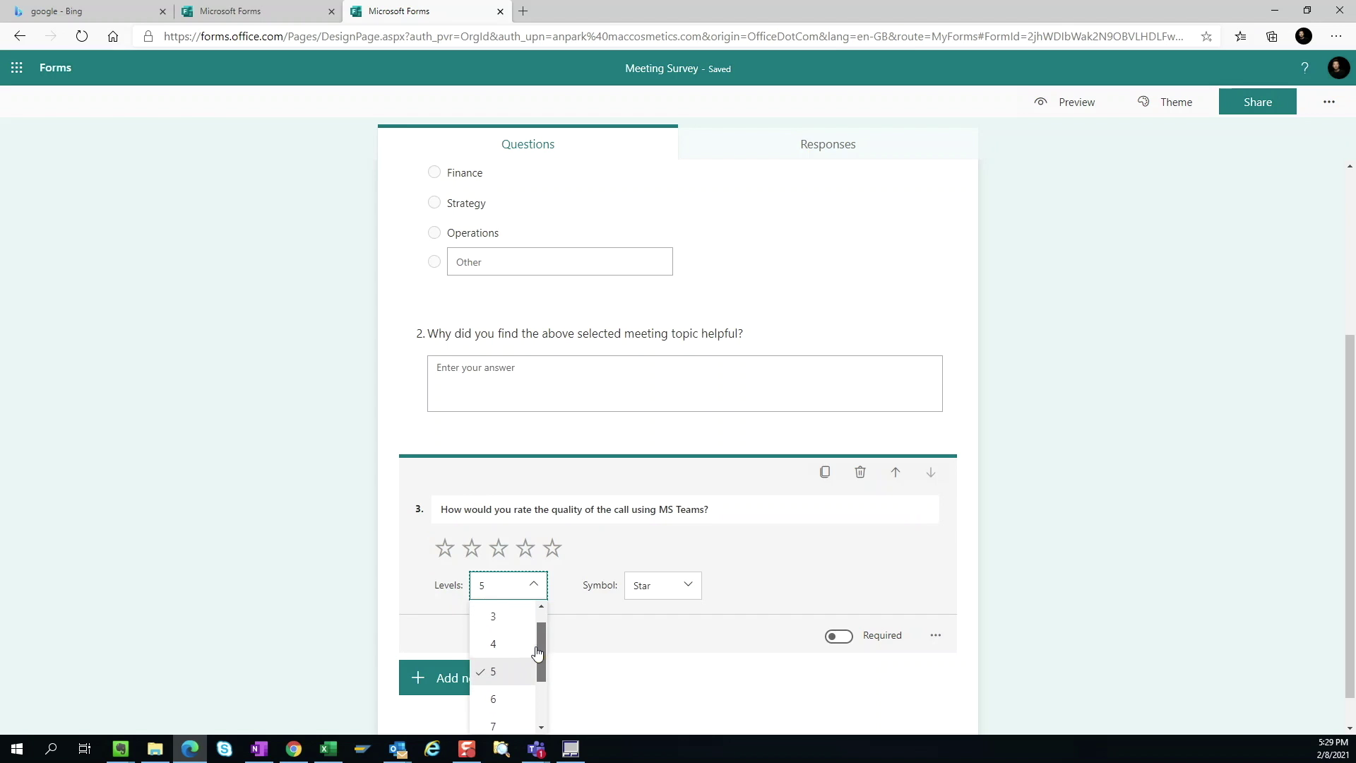
left_click(518, 679)
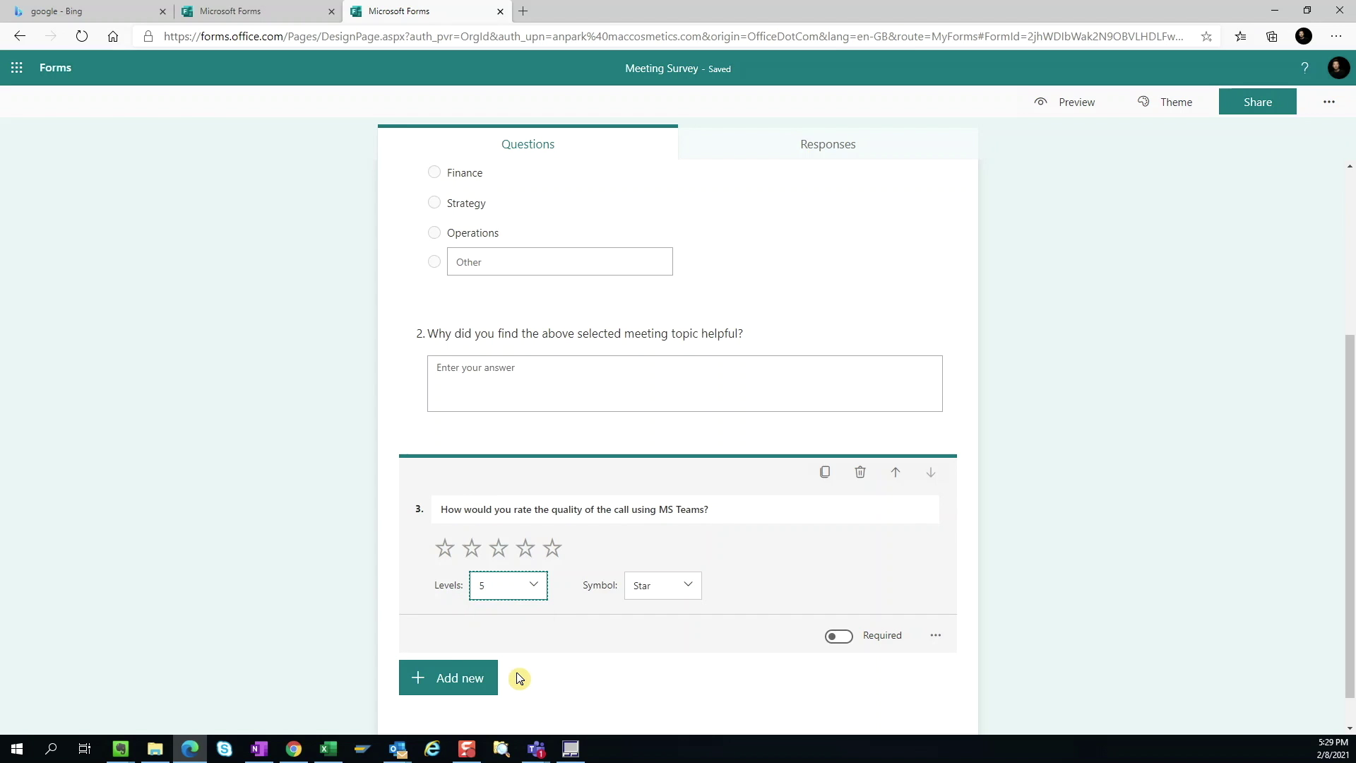
left_click(687, 587)
left_click(669, 613)
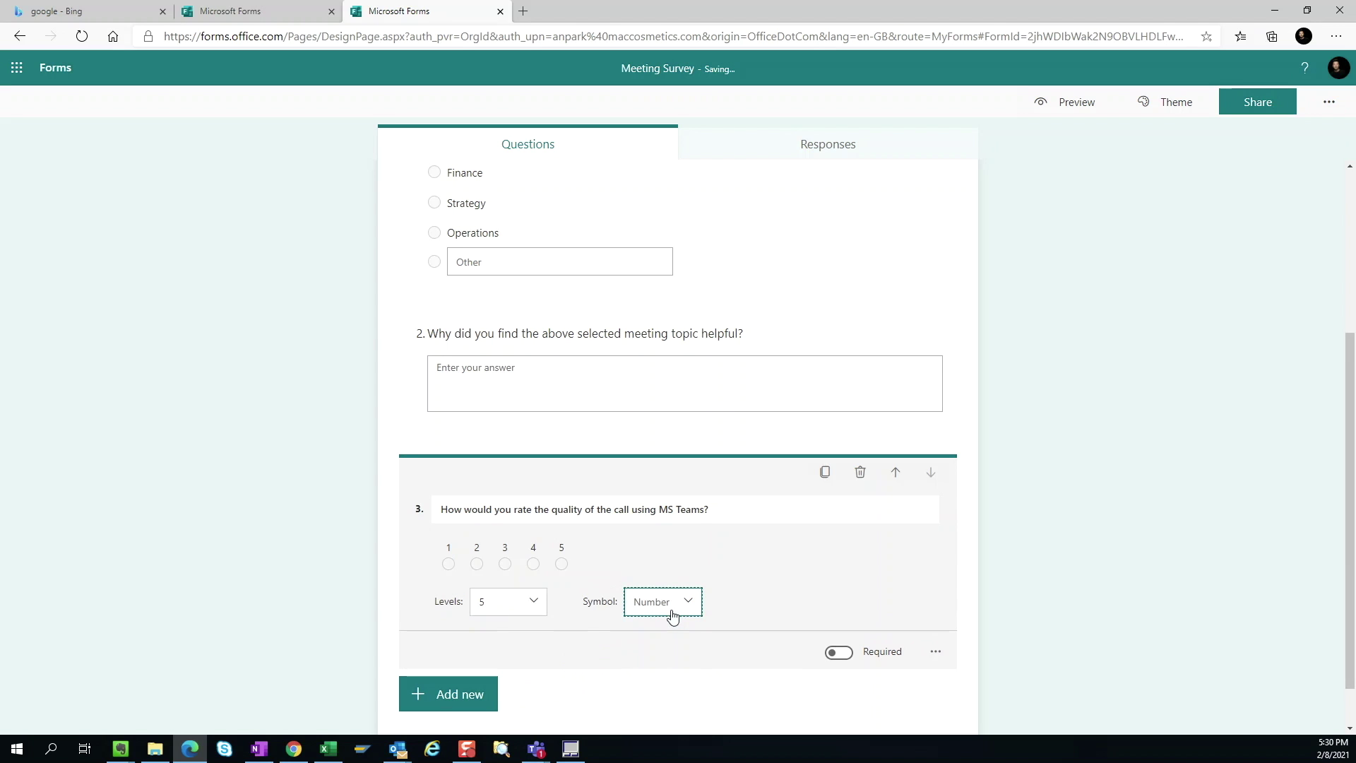
left_click(682, 605)
left_click(656, 652)
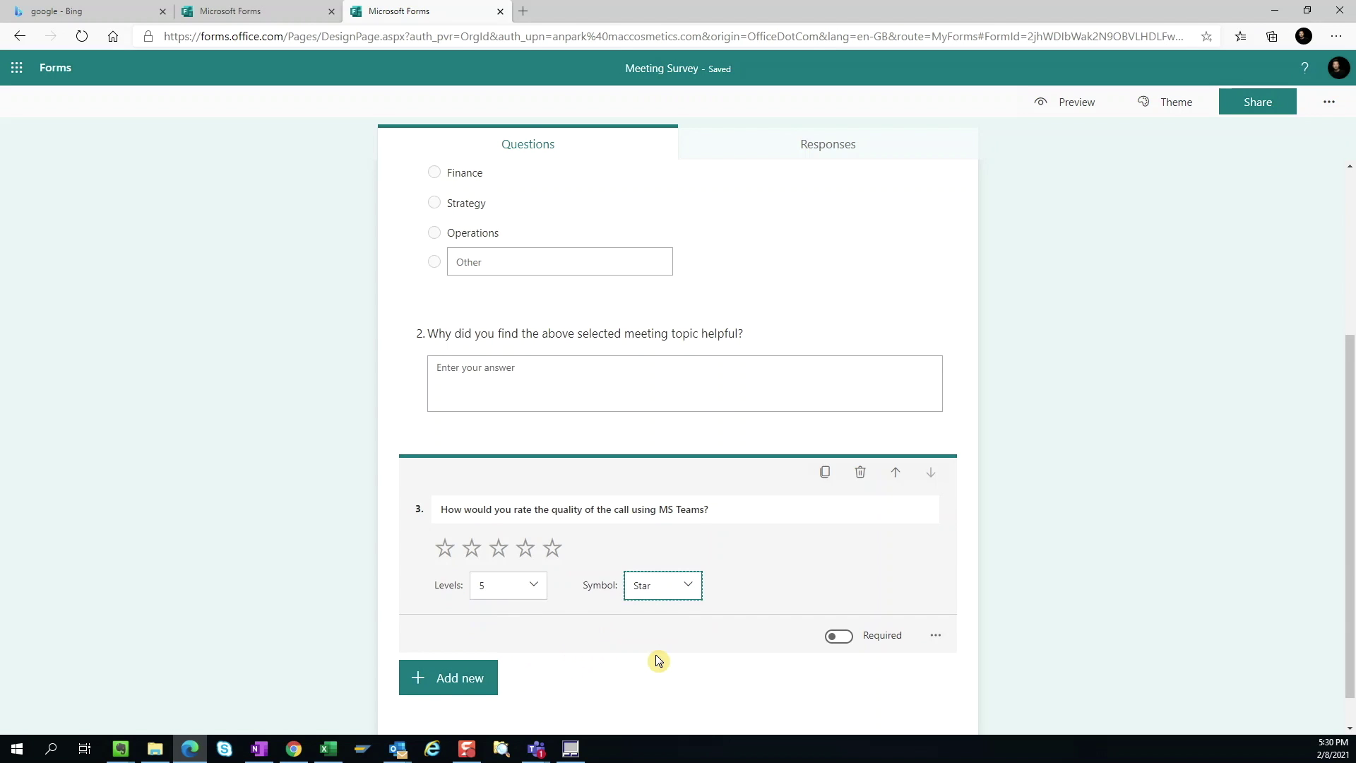
Label question 3's lowest rating 'Poor' and highest rating 'Excellent'
left_click(936, 637)
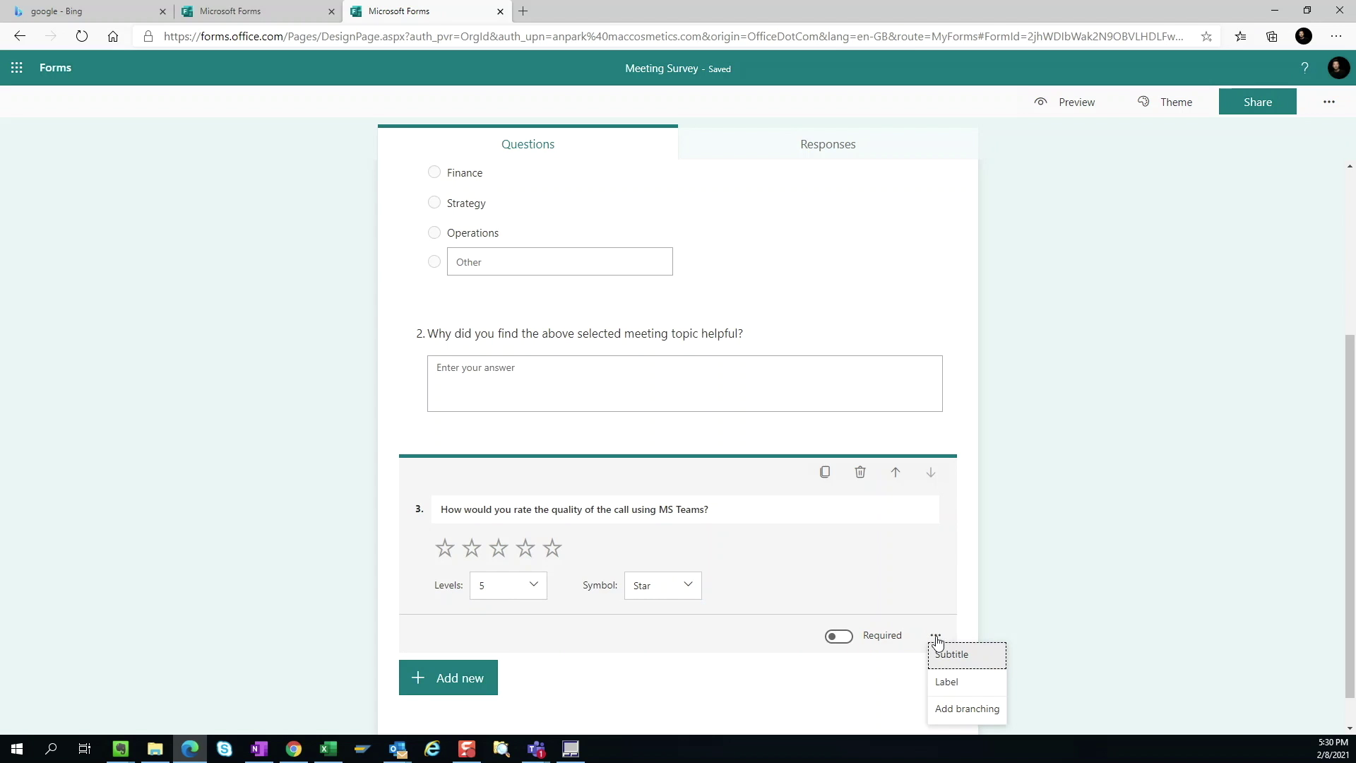
left_click(950, 682)
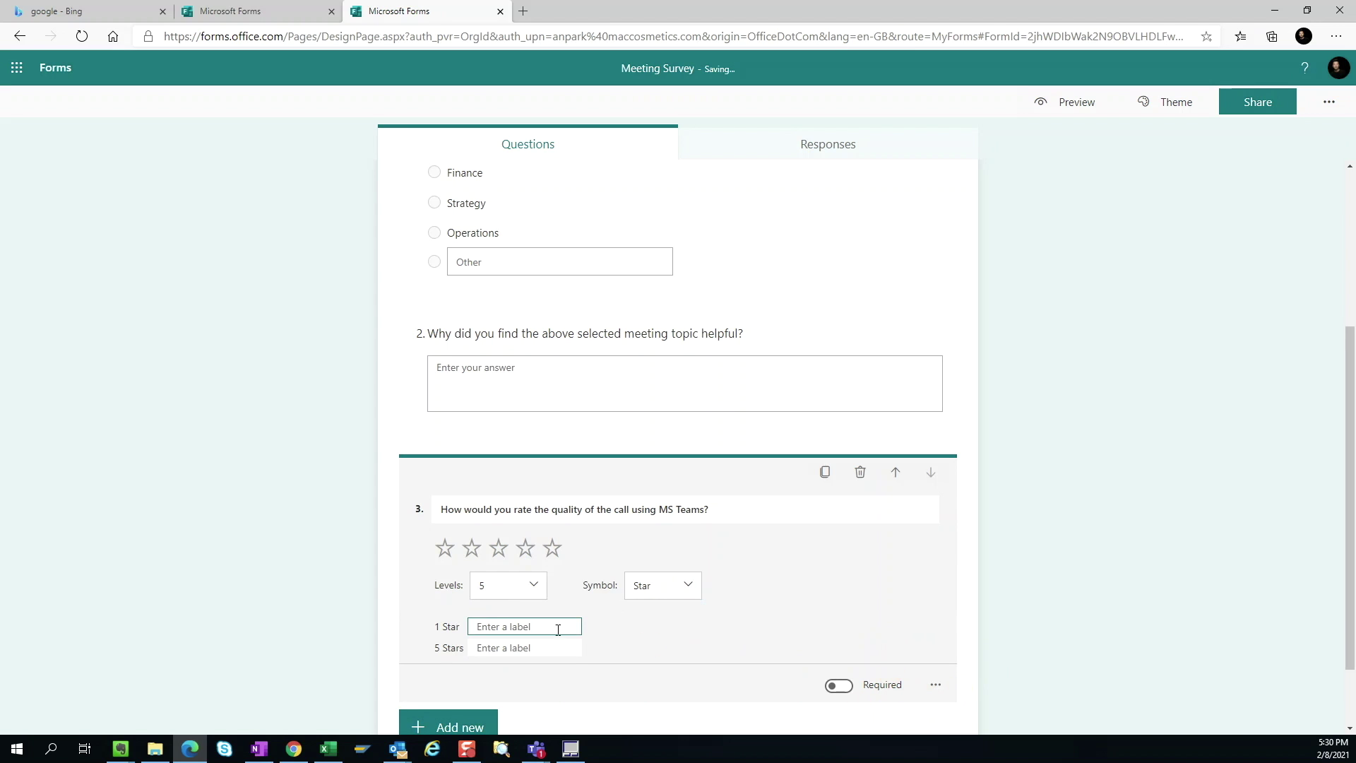
type("Poor")
key("Tab")
type("Excellen")
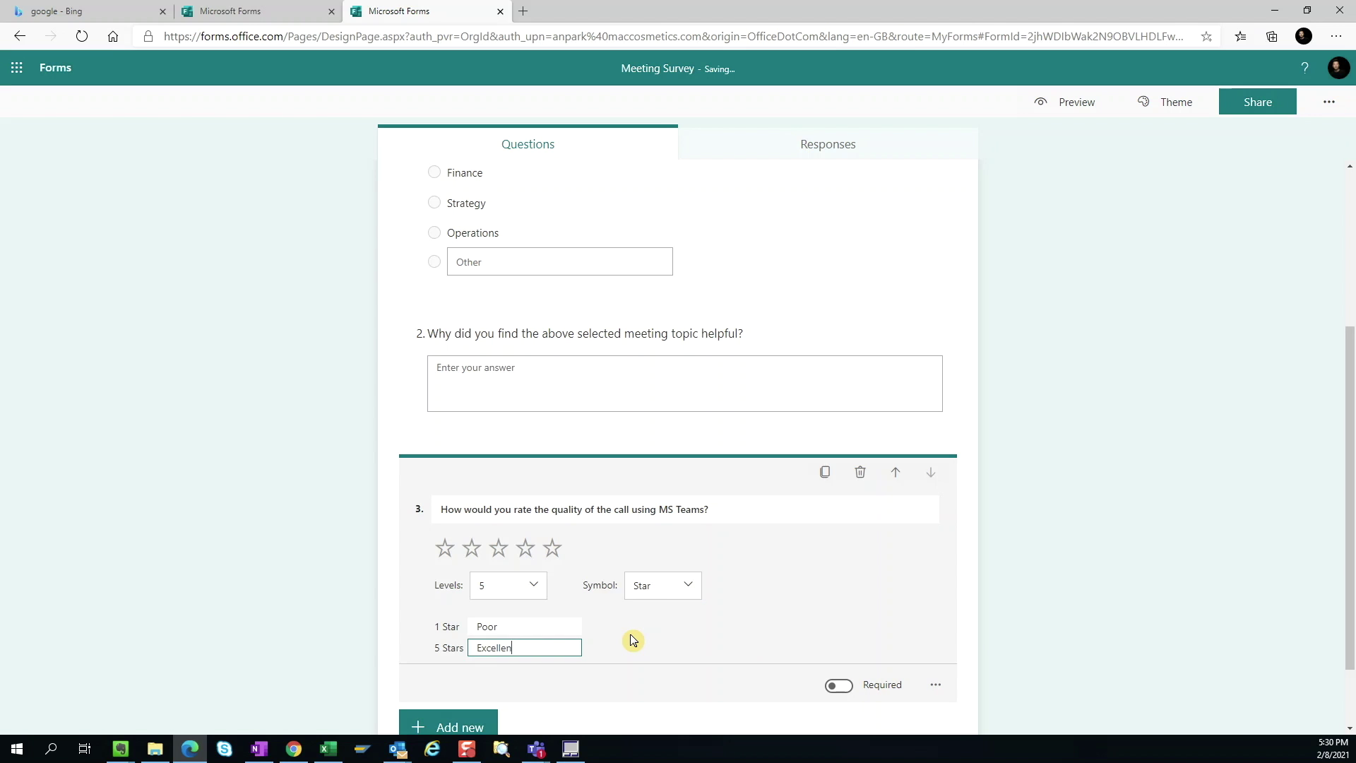
scroll(633, 636, "down", 2)
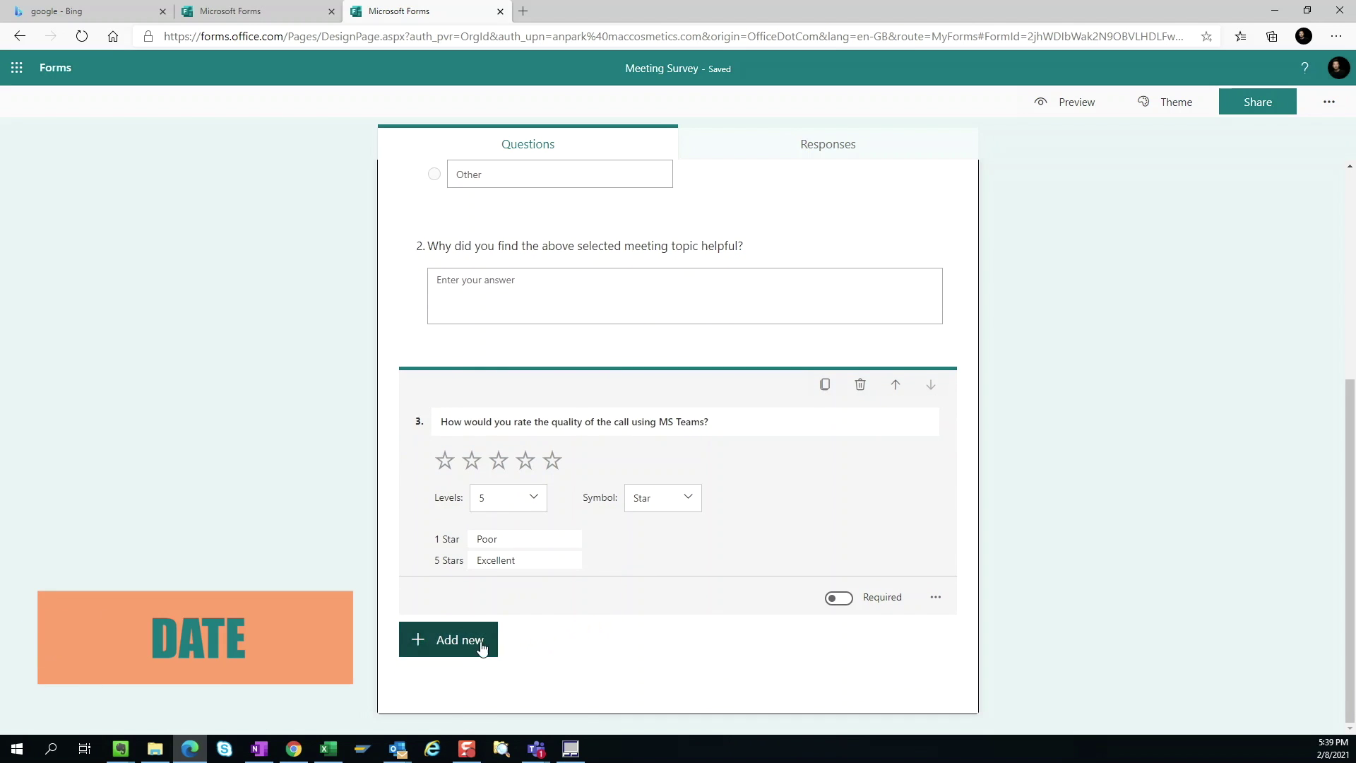
Add date question 'When can you submit the budget draft that was requested in the finance presentation?'
left_click(460, 647)
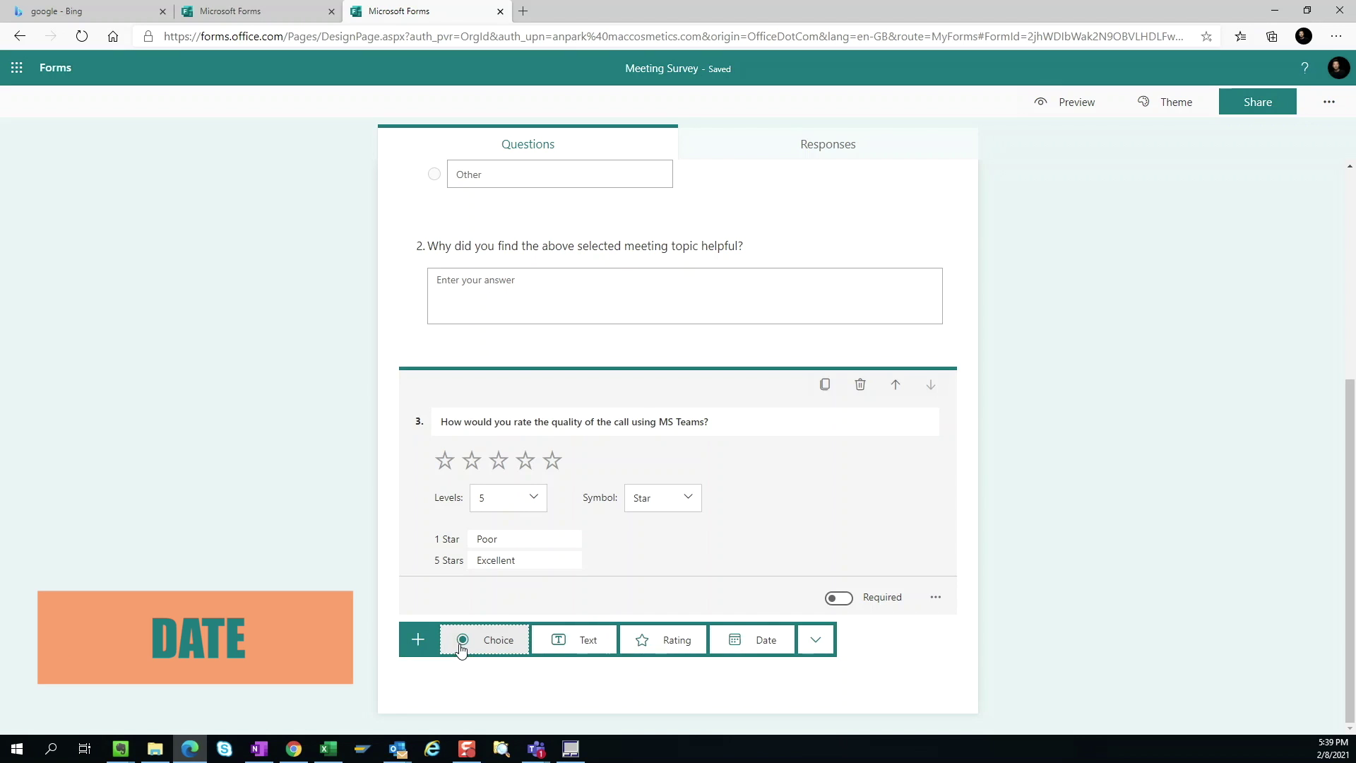
left_click(753, 640)
type("When can ")
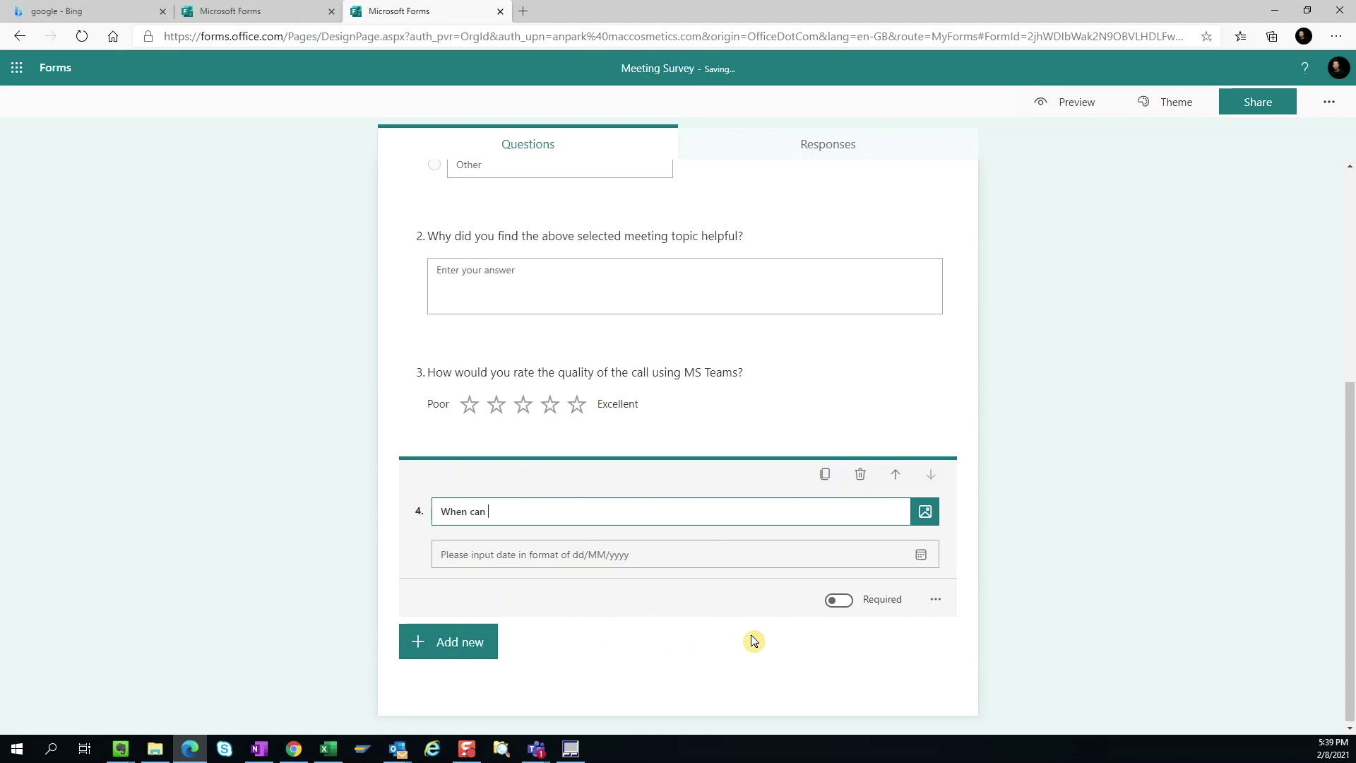
type("you submit the budget draft that was requested in the fi")
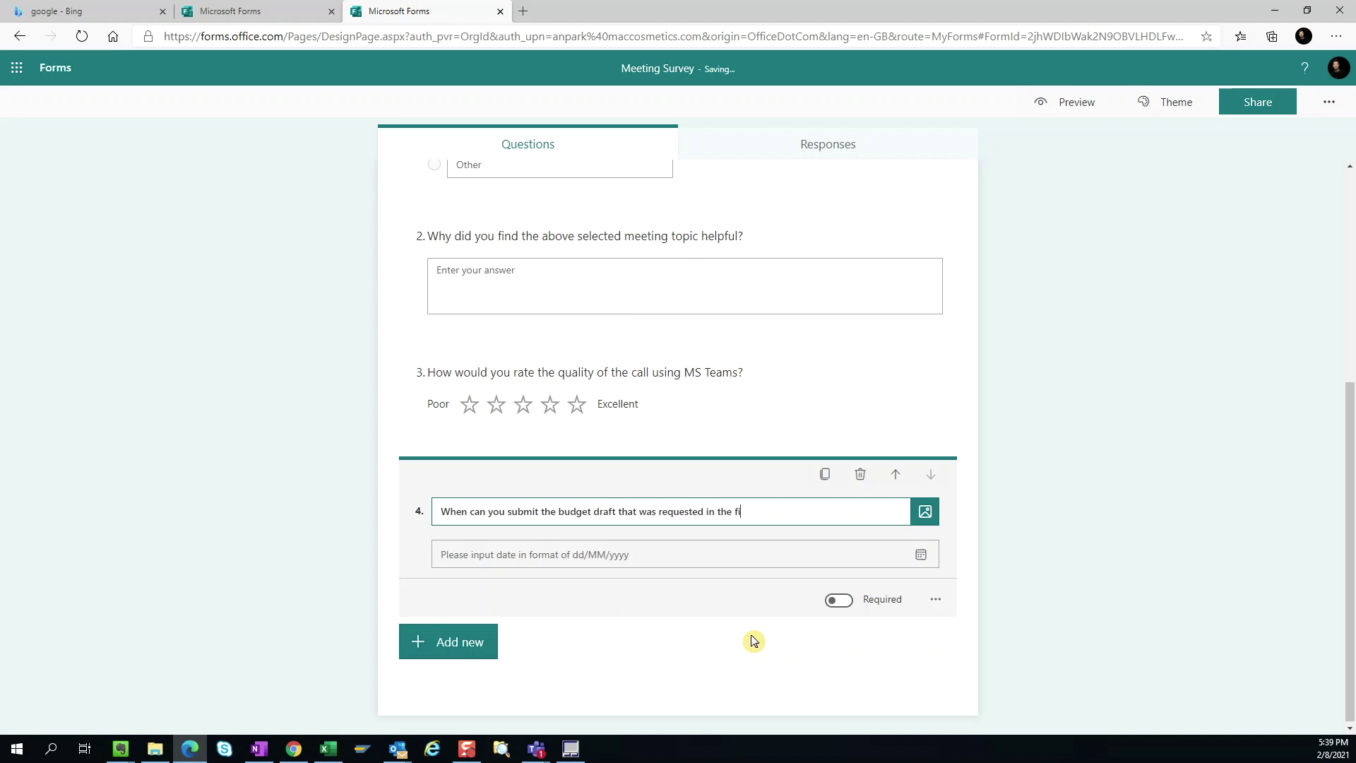
type("nance presentation?")
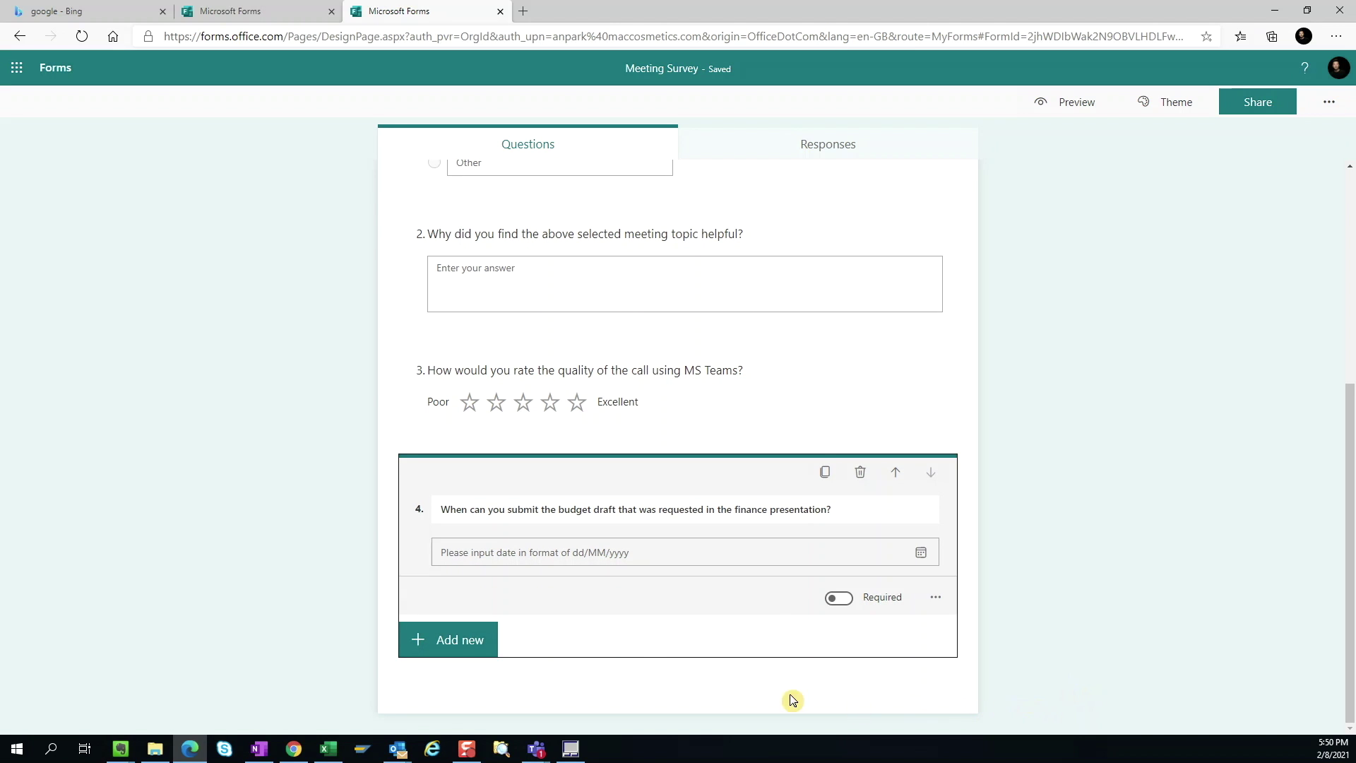
left_click(446, 644)
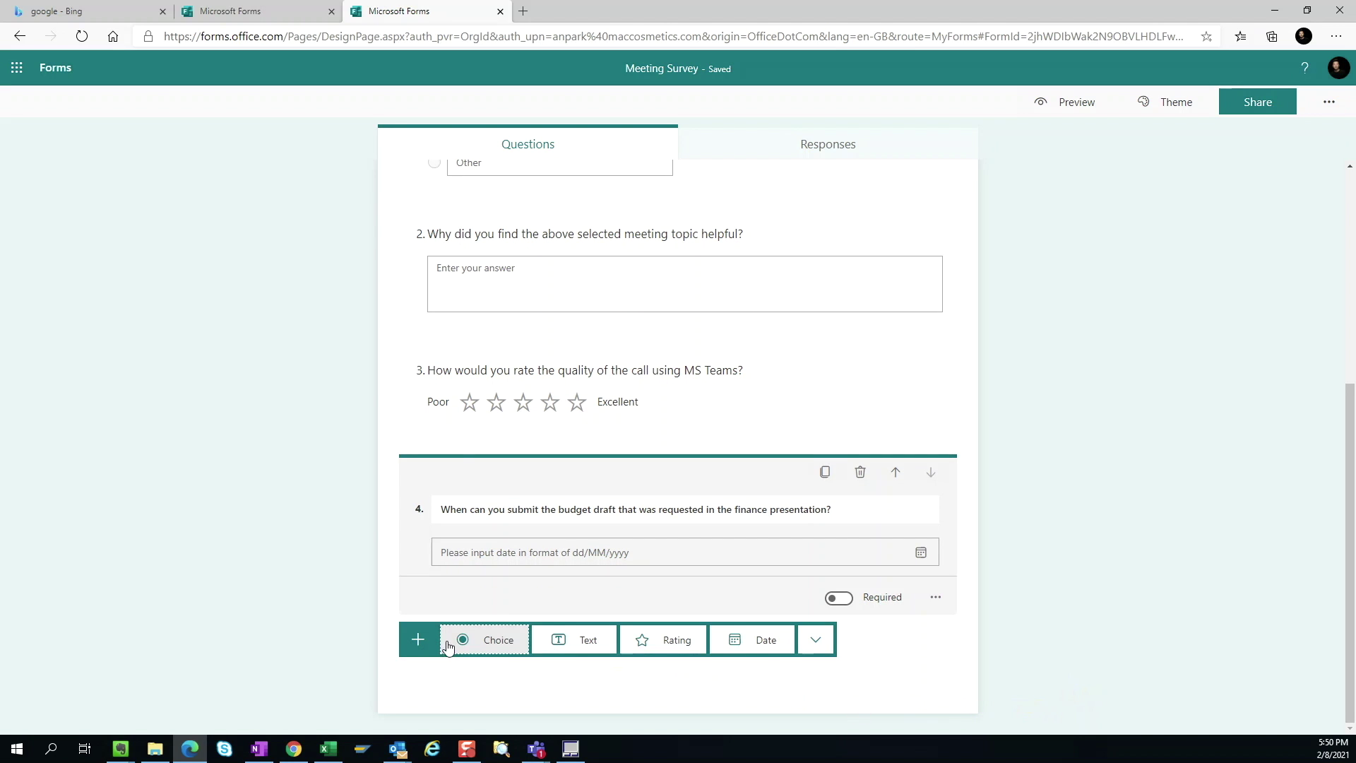
left_click(816, 640)
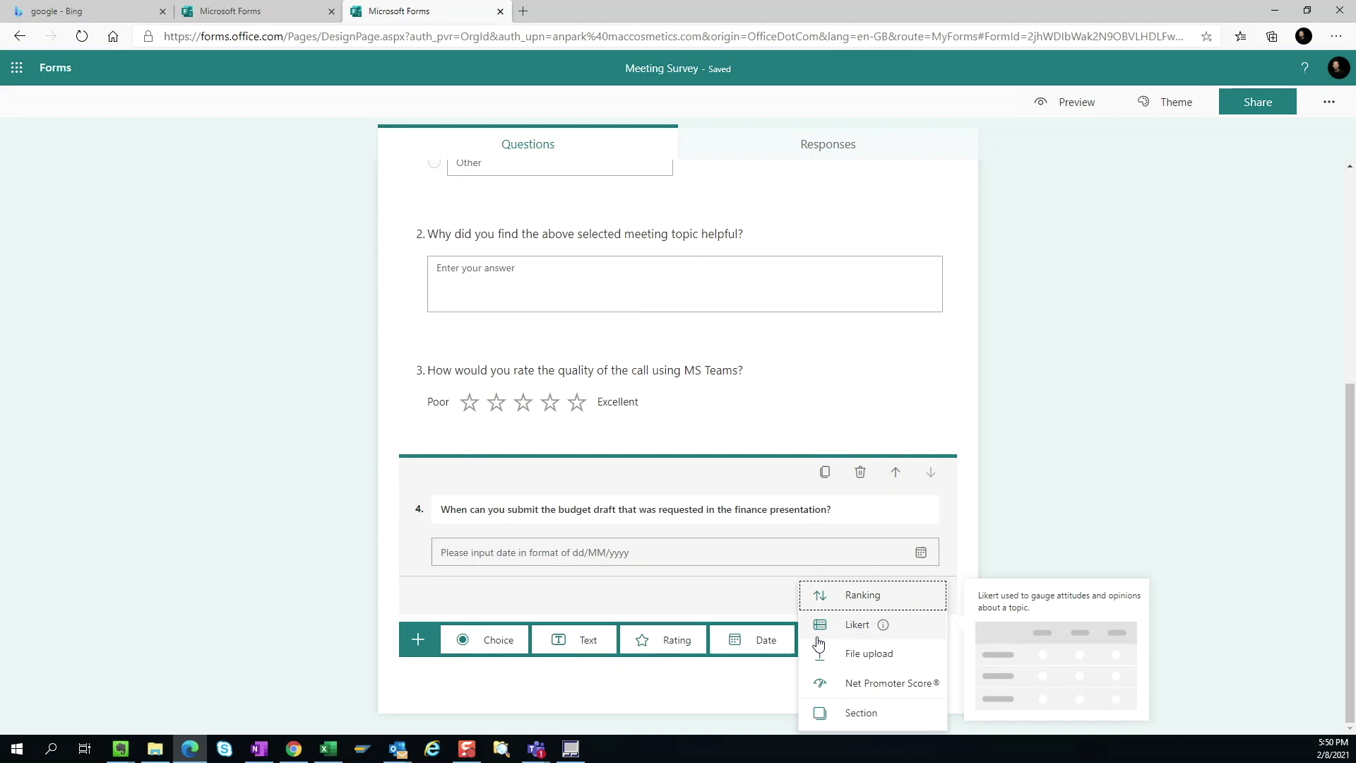
Add ranking question 'Which presenter was most engaging?' with four presenter names as options
left_click(884, 598)
type("Which presenter was ")
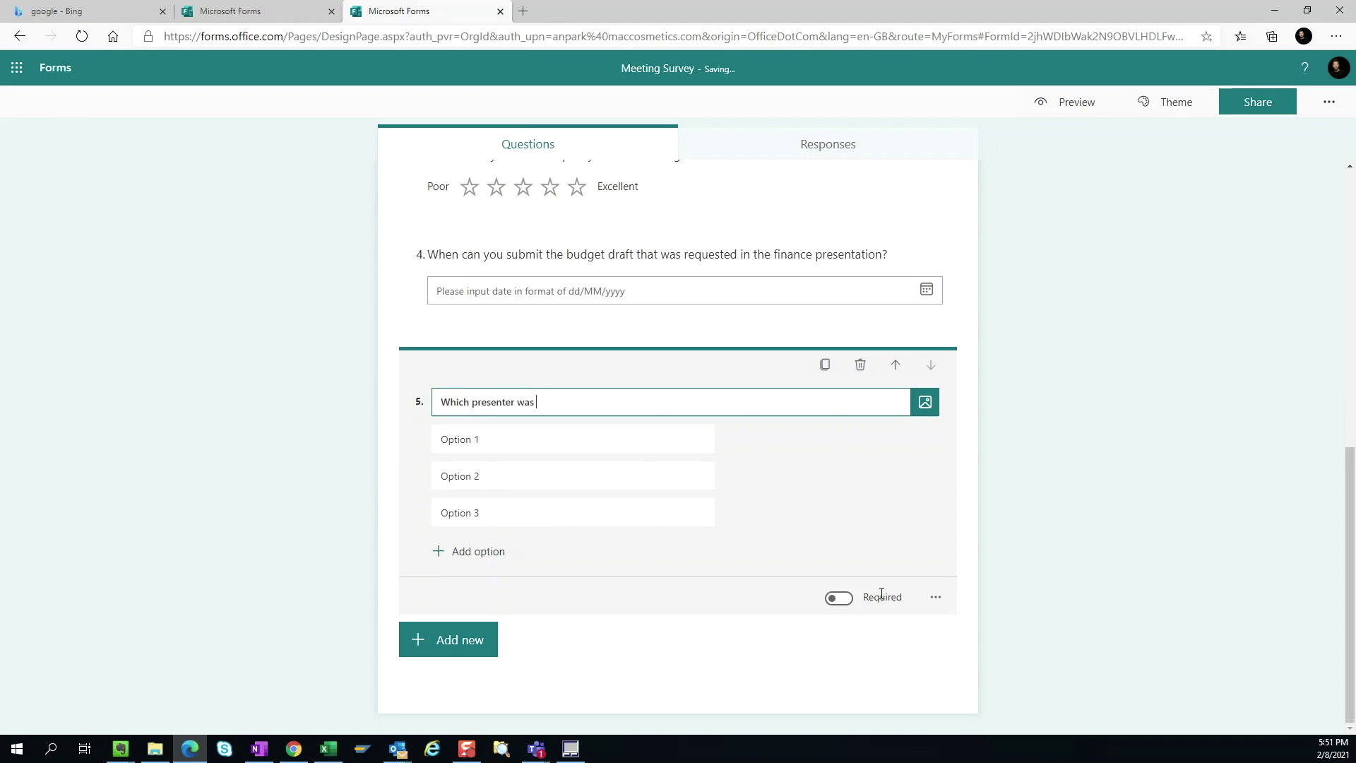
type("most engaging?")
key("Tab")
type("Mary")
key("Tab")
type("Mike")
key("Tab")
type("Darcy")
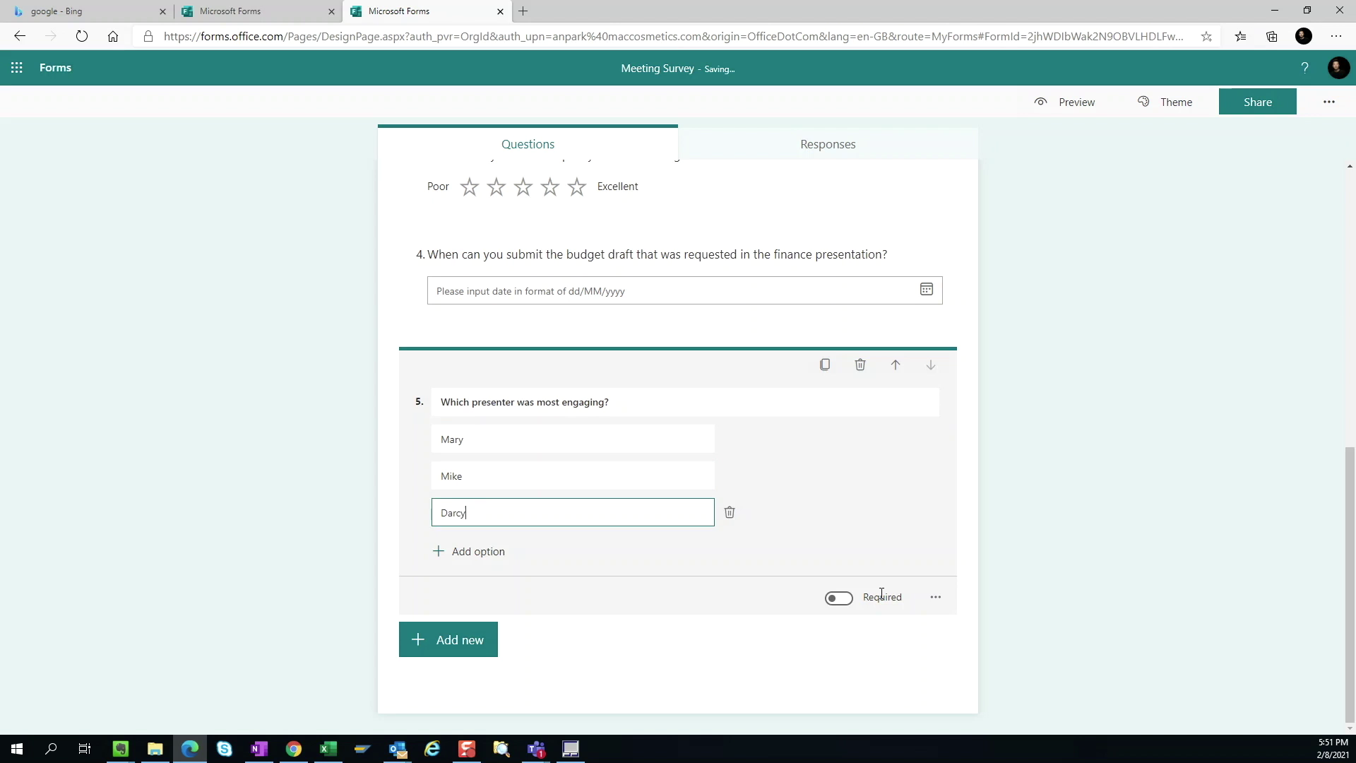
left_click(481, 551)
type("Tom")
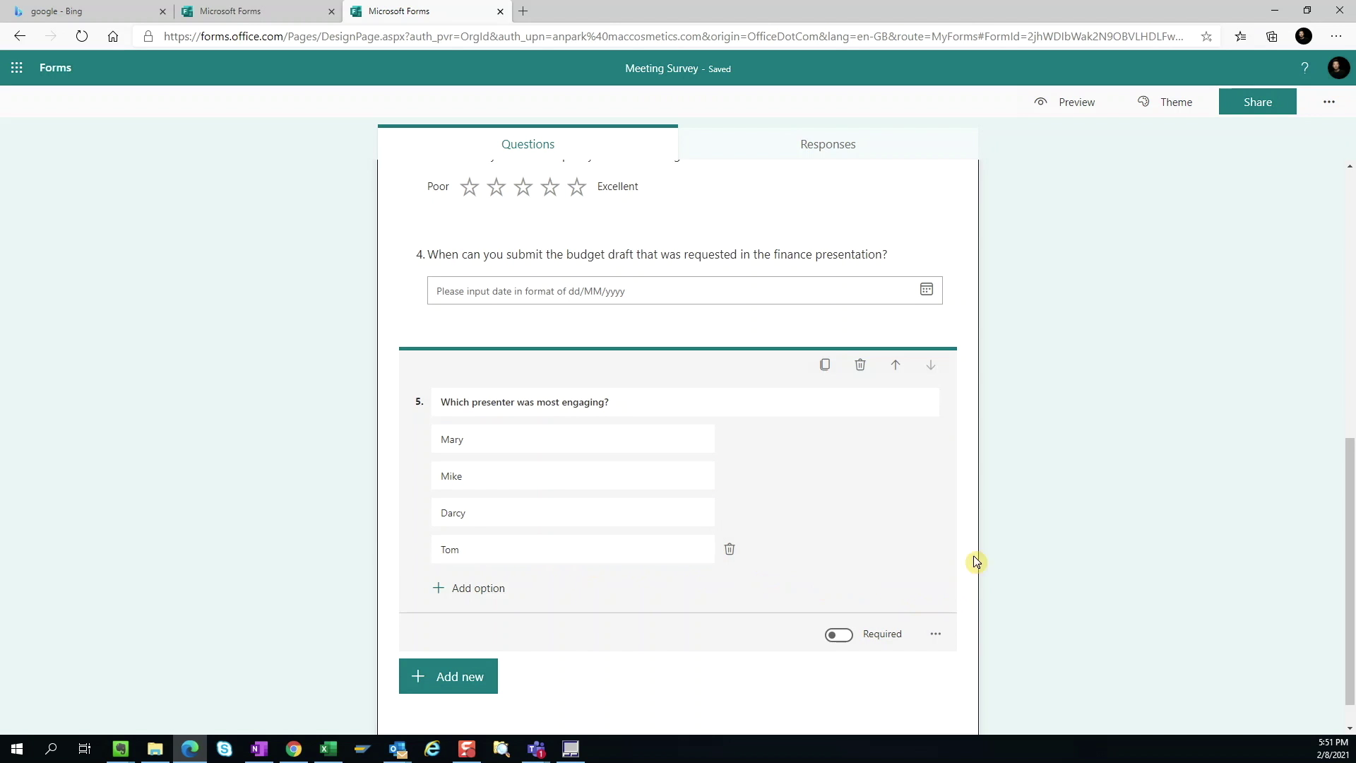
Preview the form and test the ranking by dragging the second and third presenters to the top
left_click(1069, 103)
scroll(702, 611, "down", 8)
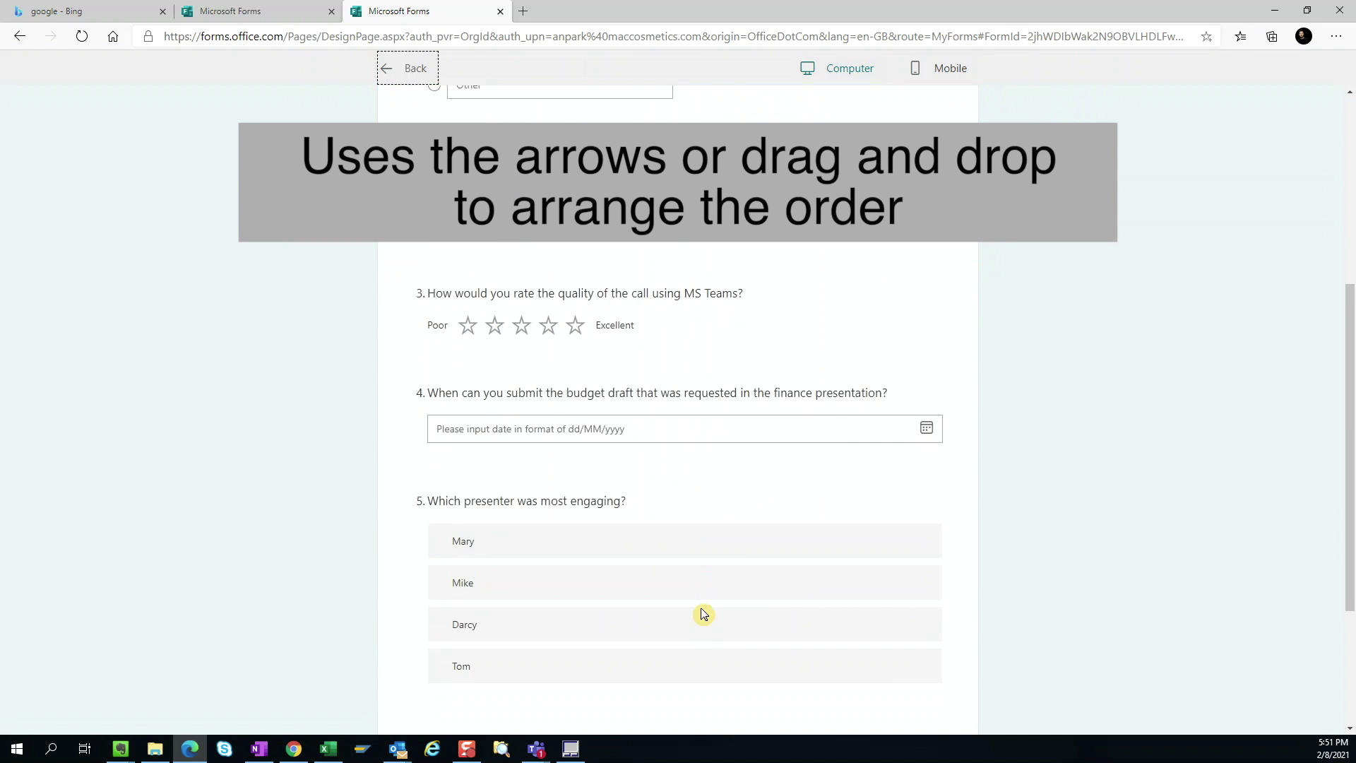
left_click(534, 365)
left_click_drag(534, 366, 527, 299)
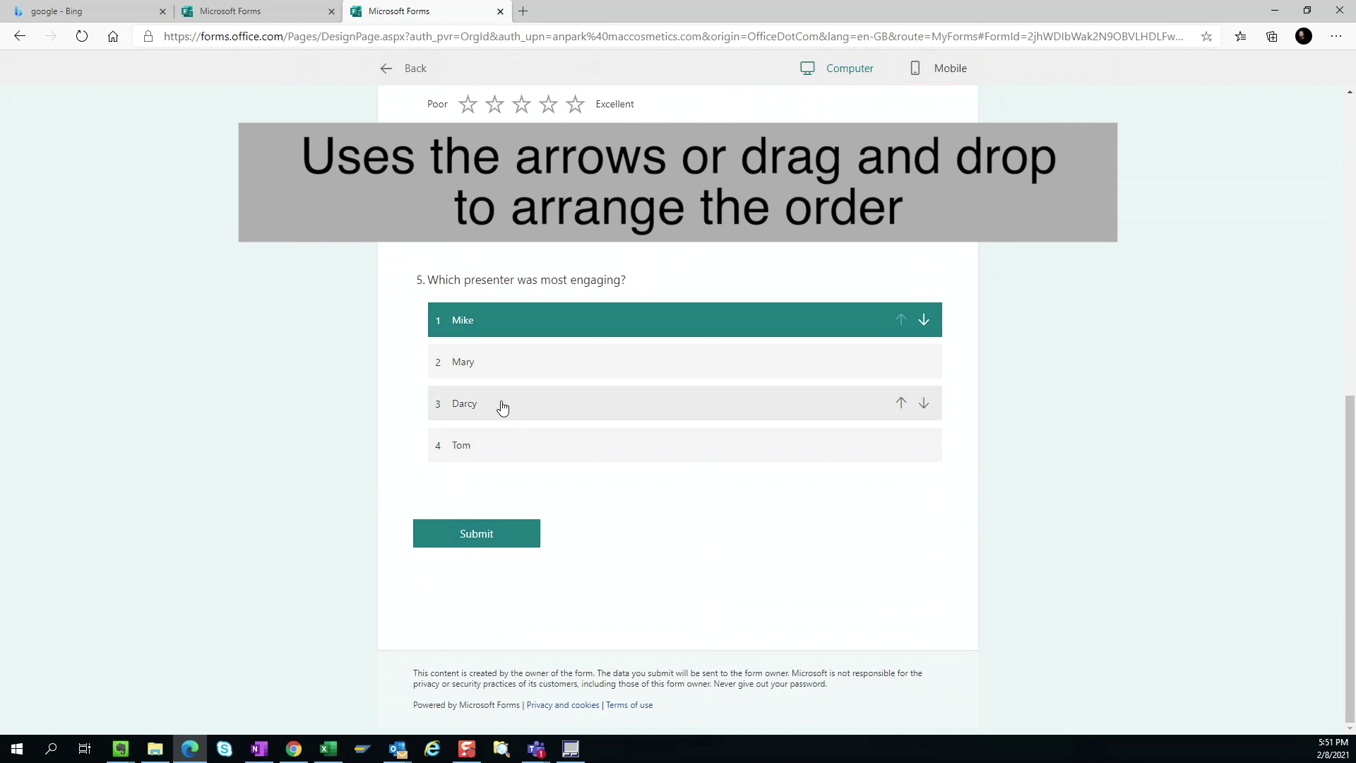
left_click_drag(502, 402, 497, 315)
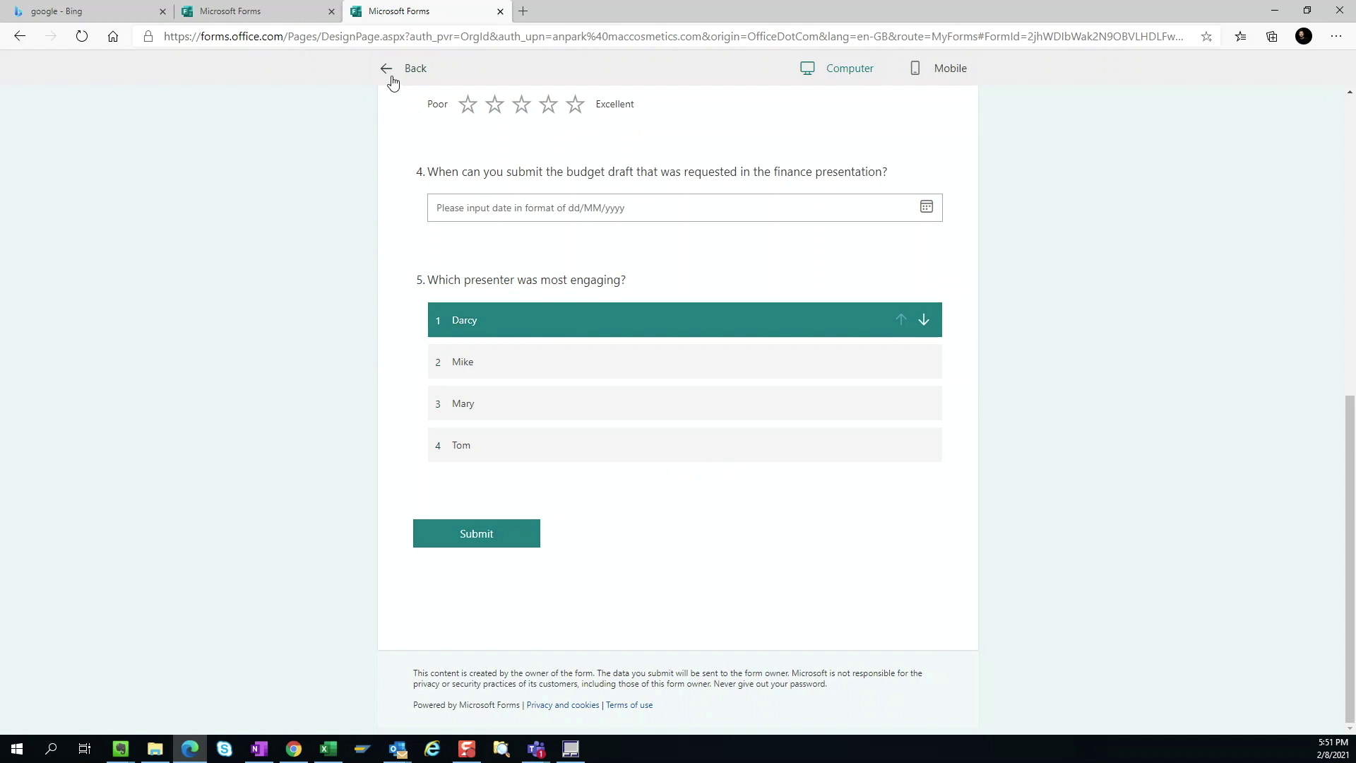
left_click(391, 66)
scroll(894, 413, "down", 7)
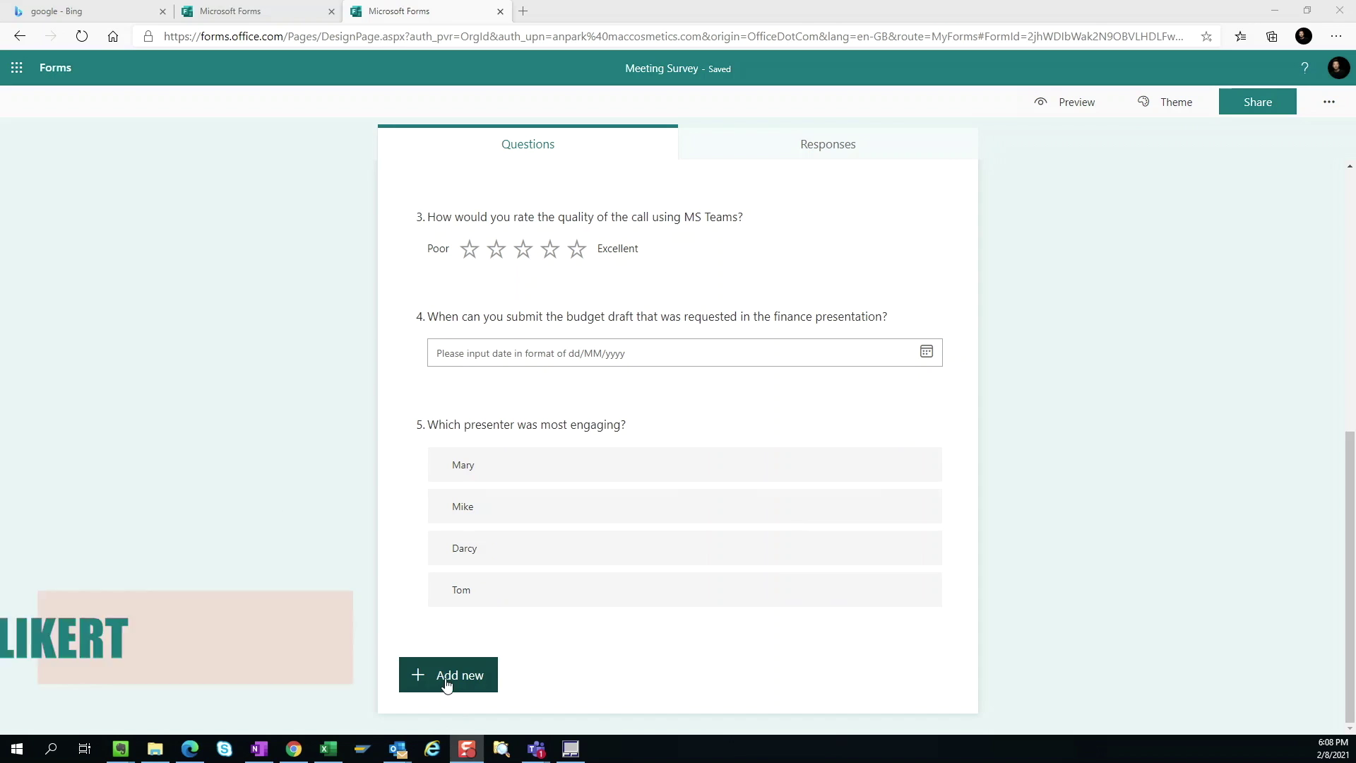
Add a Likert question titled 'How likely are…' about recommending the presentations
left_click(446, 678)
left_click(812, 674)
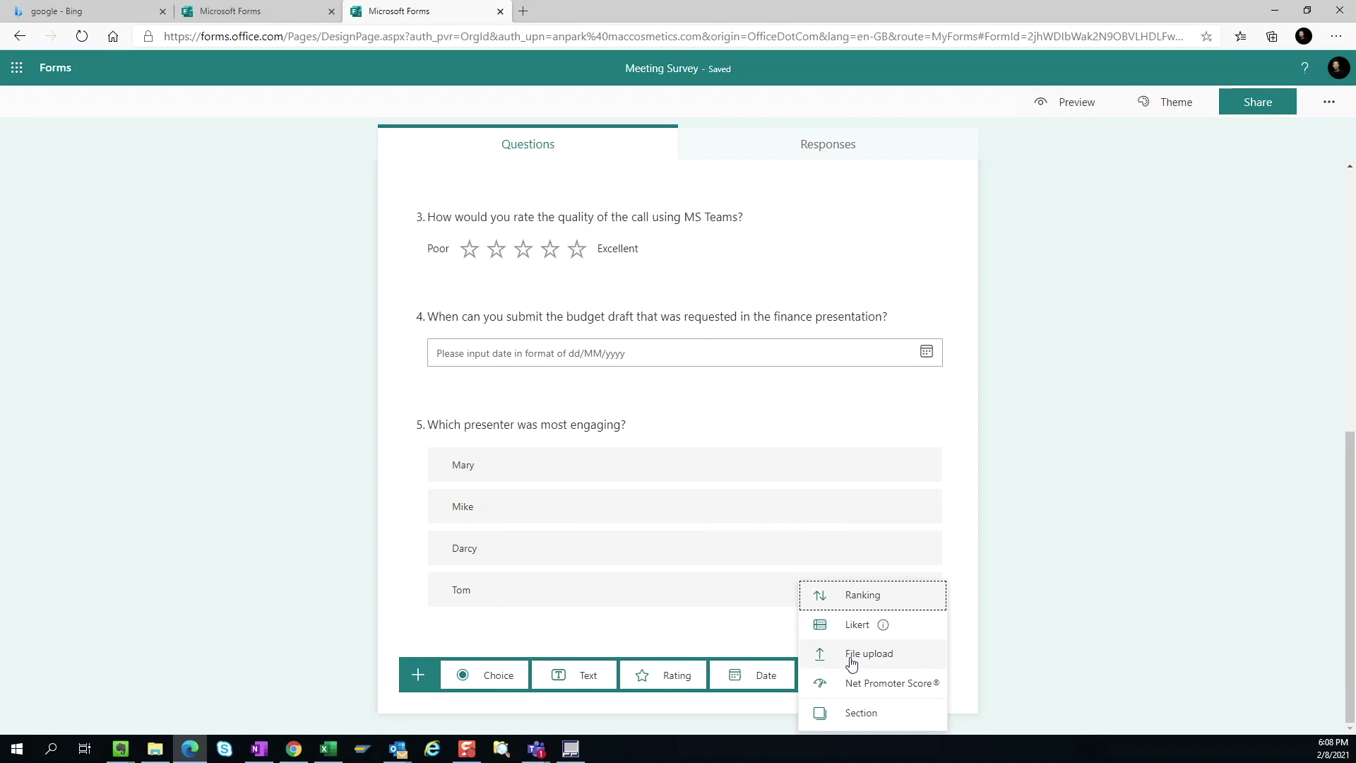
left_click(858, 626)
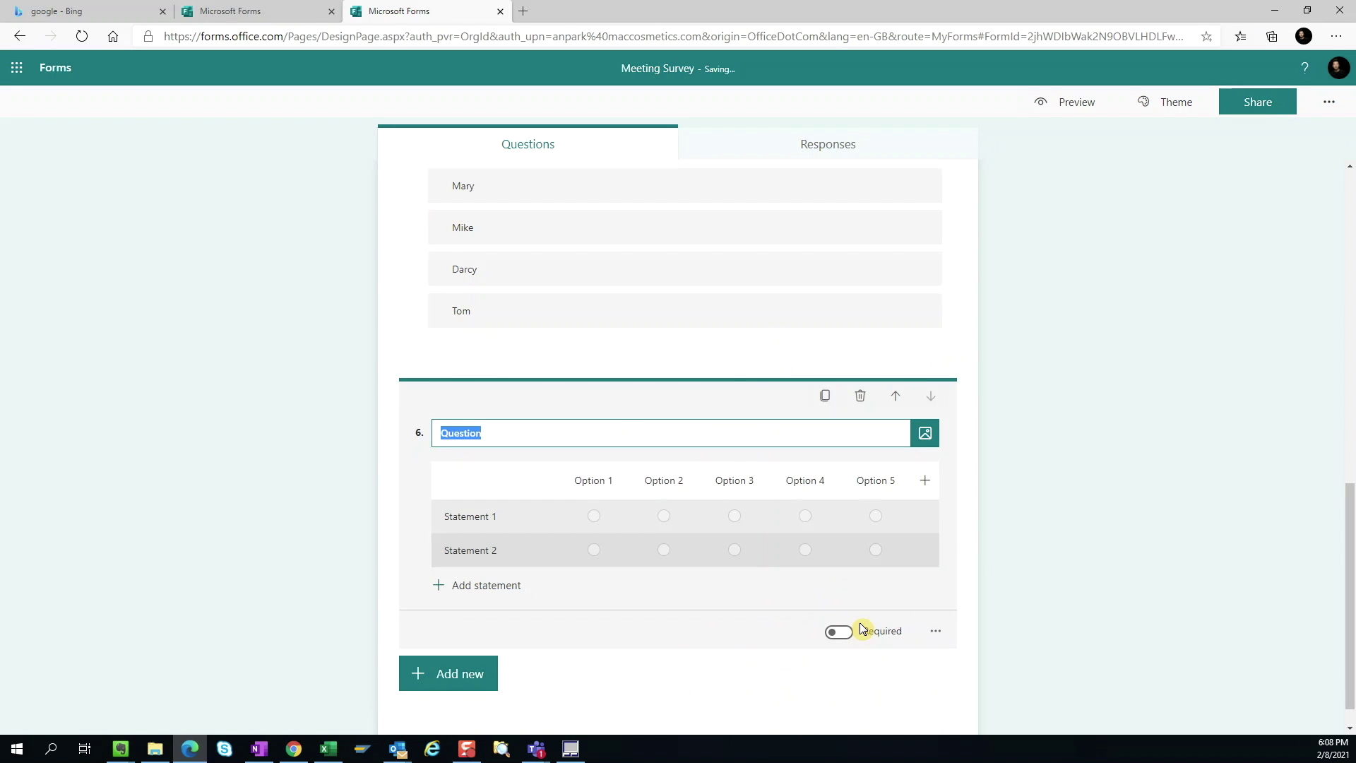
type("How likely are")
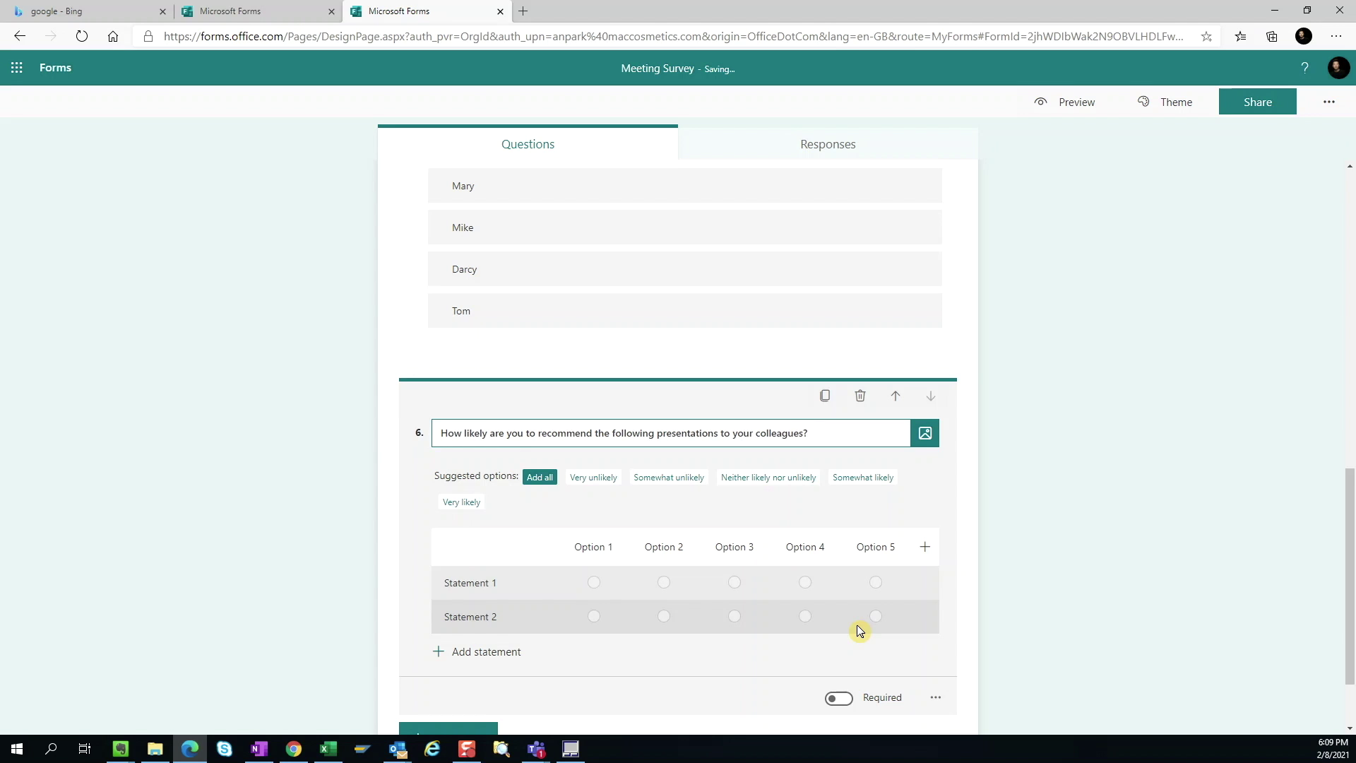
Name the Likert statements Strategy, Finance and Operations, and use the Very unlikely to Very likely scale
left_click(480, 583)
type("Strategy")
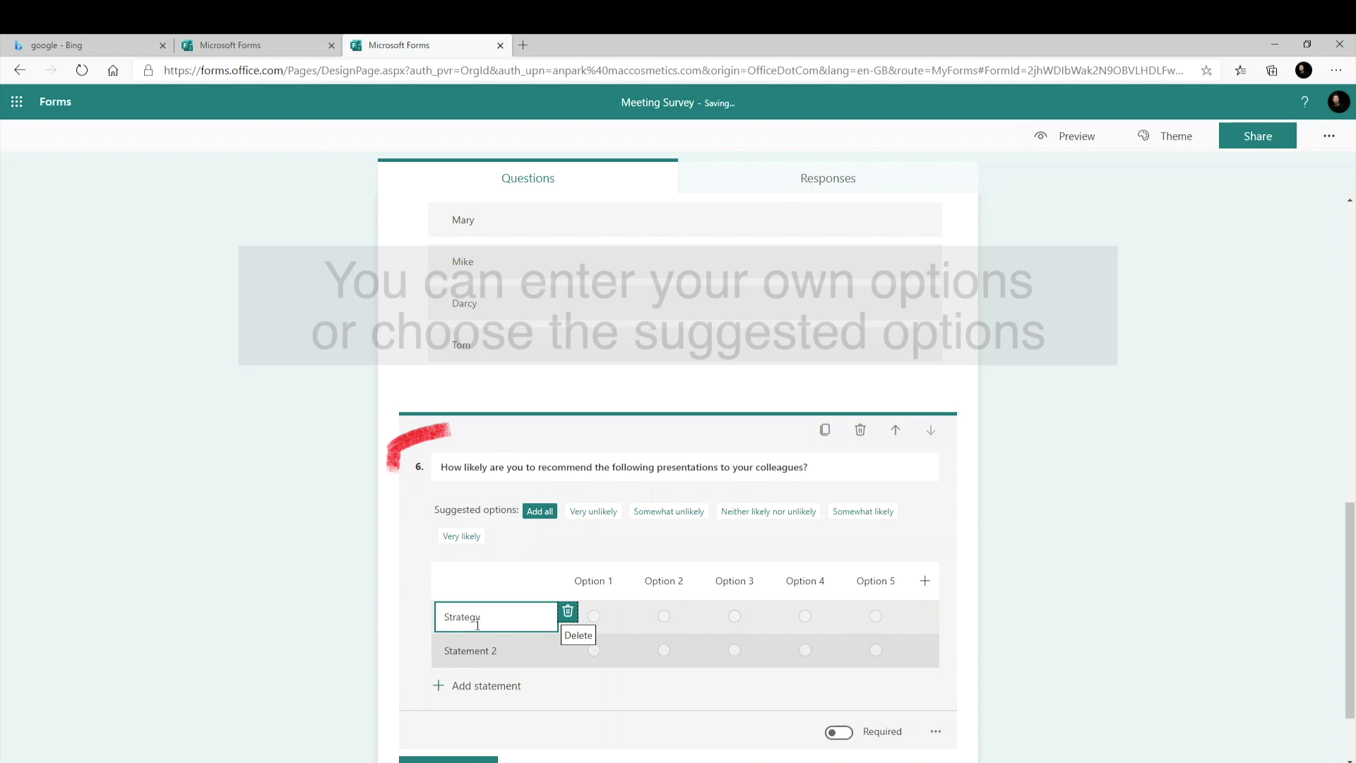
left_click(478, 649)
type("Finance")
left_click(464, 685)
type("Operations")
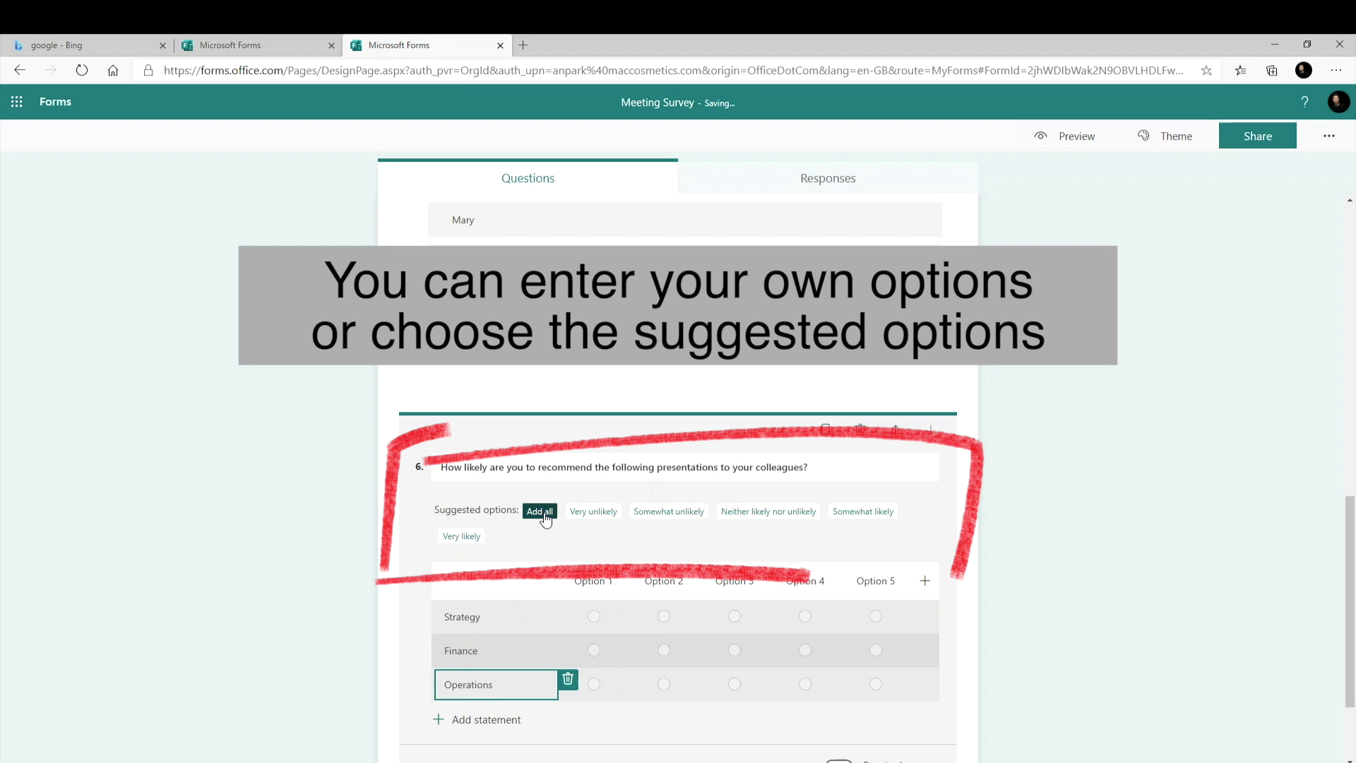
left_click(546, 516)
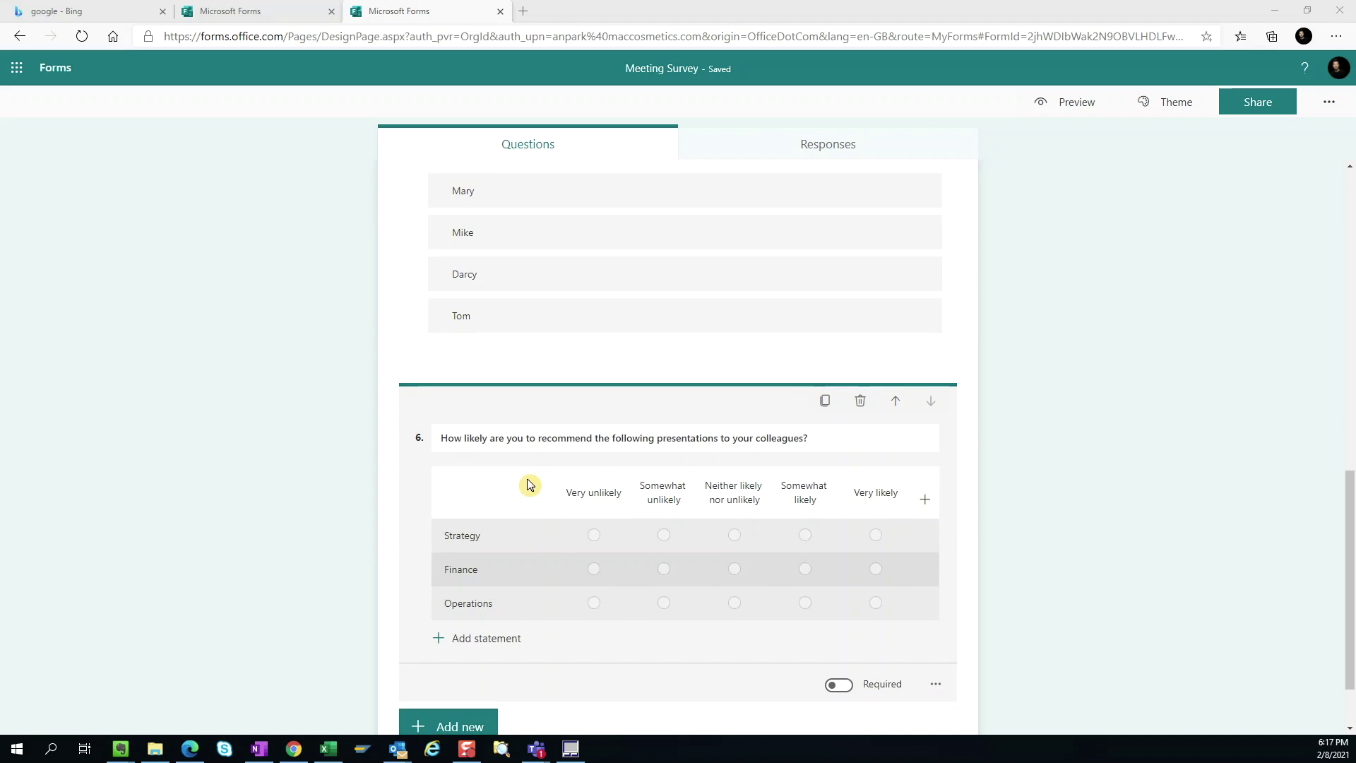
scroll(528, 522, "down", 1)
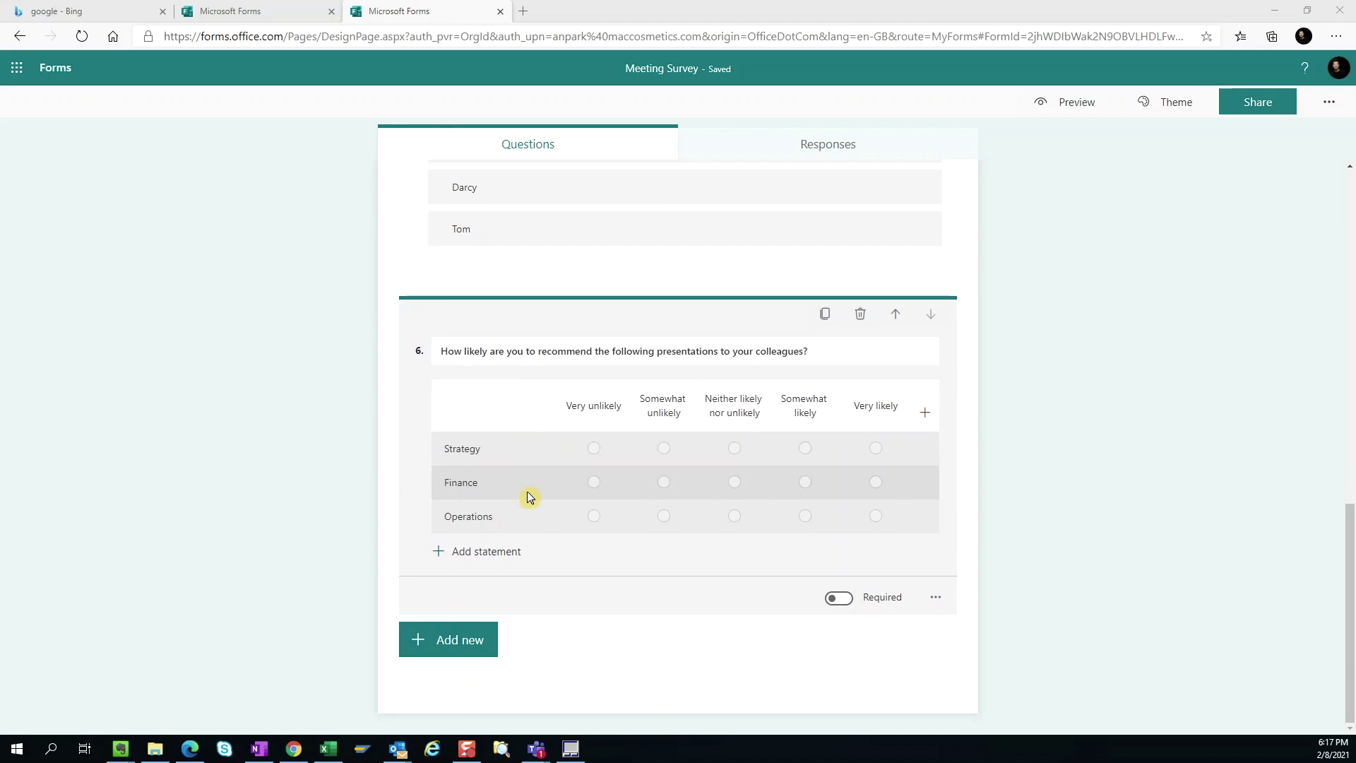
left_click(441, 640)
Add file upload question 'Please upload the requested files from each presentation sections', limited to one 10MB file
left_click(816, 639)
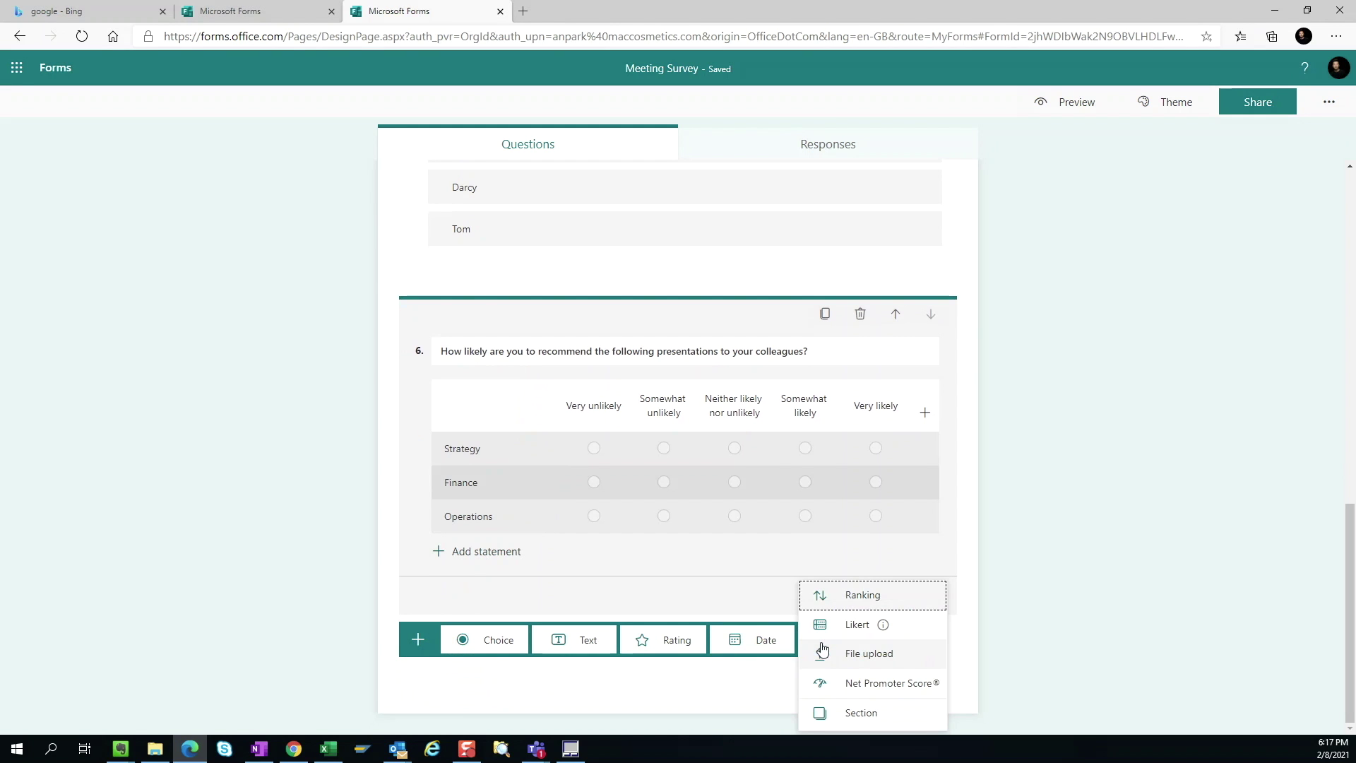
left_click(869, 653)
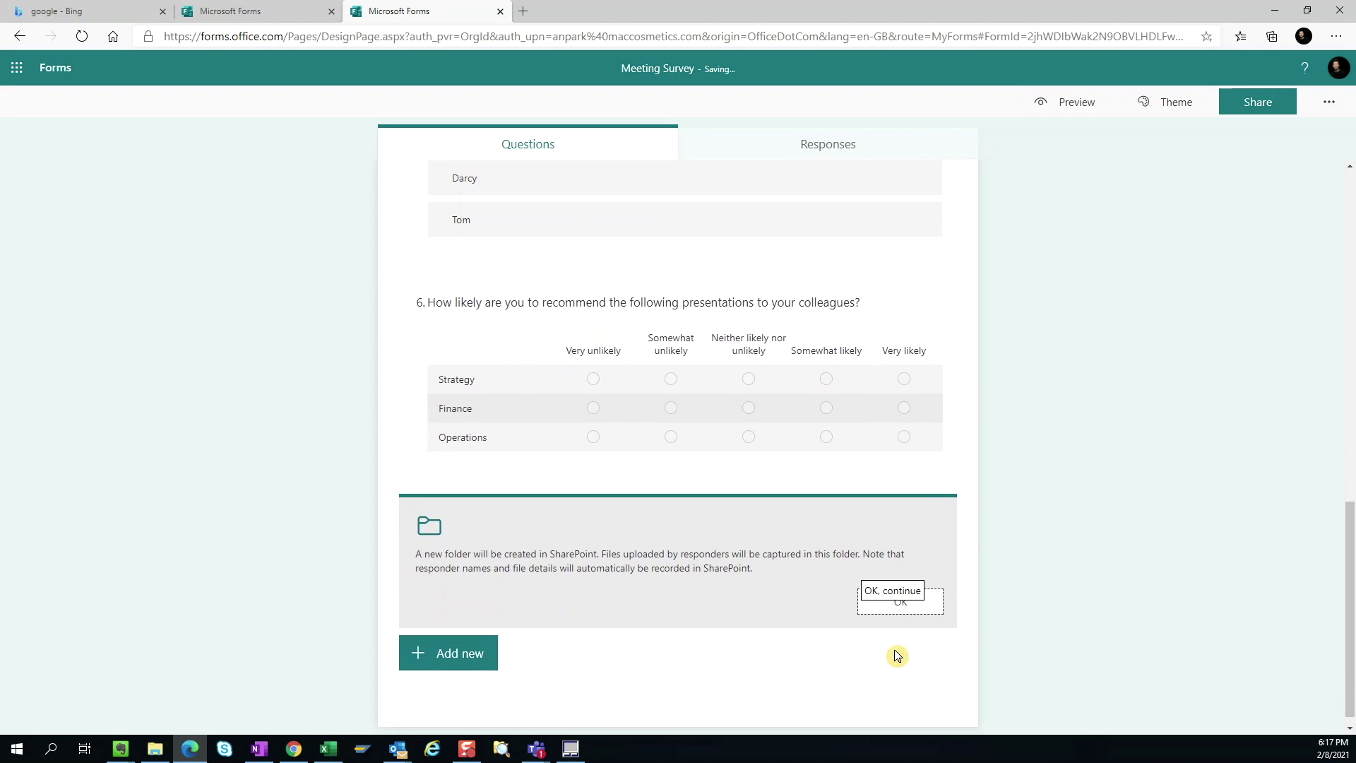
left_click(889, 579)
type("P")
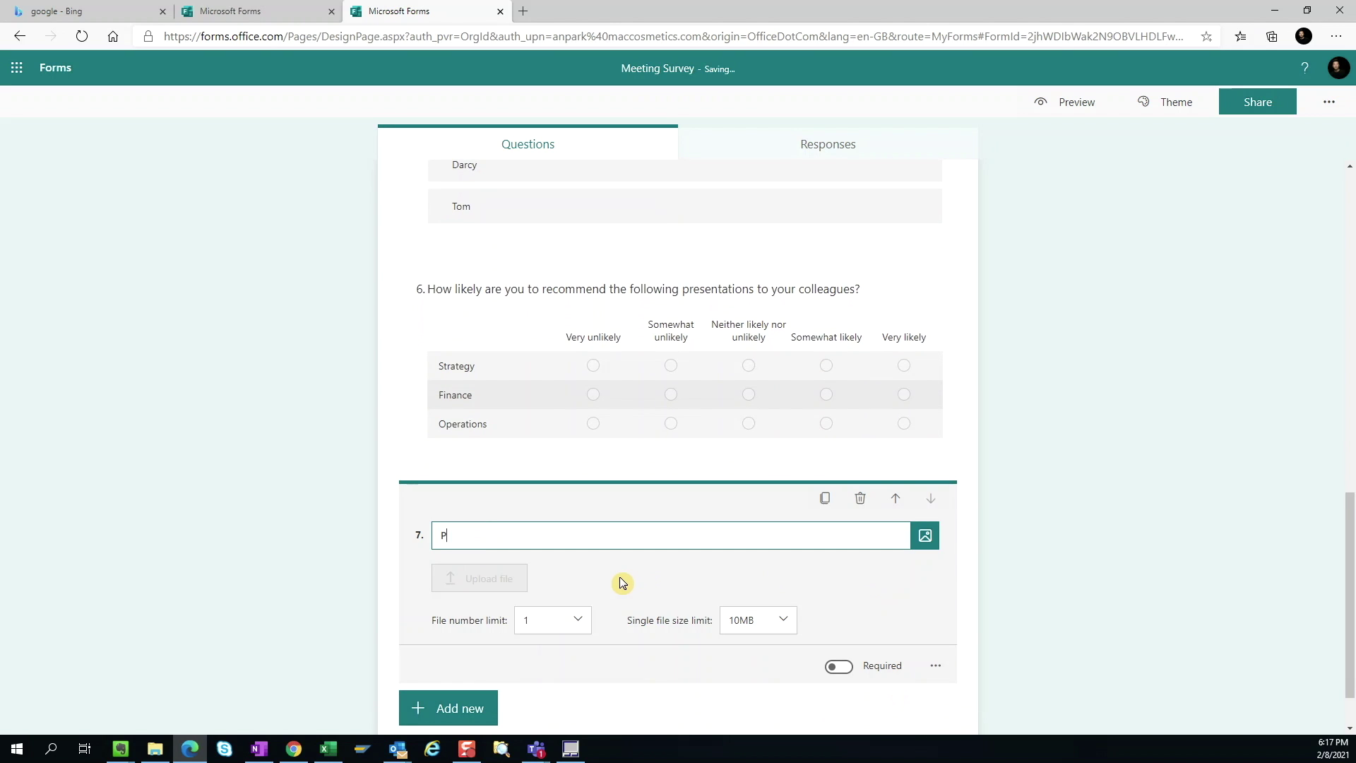
type("lease upload the requested files from each presentation sections")
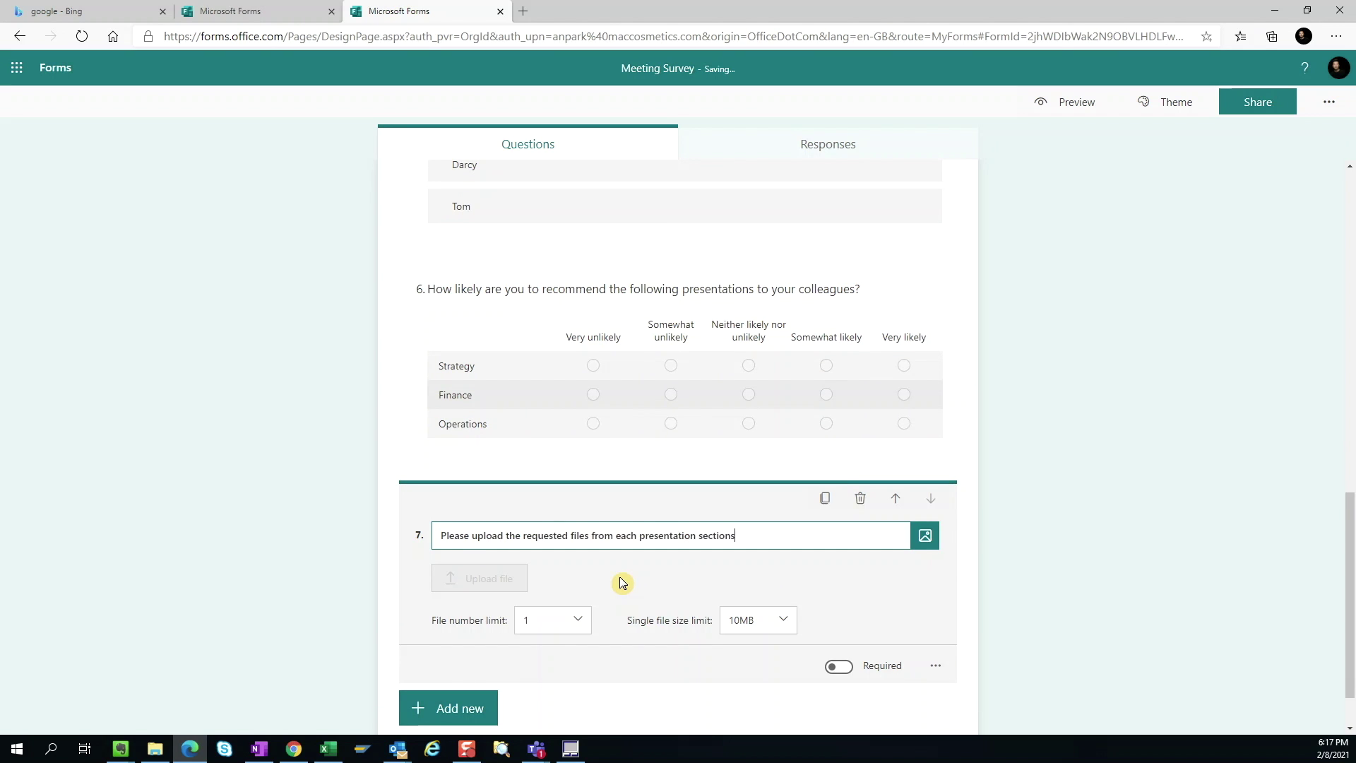
left_click(584, 623)
scroll(586, 626, "down", 1)
left_click(826, 566)
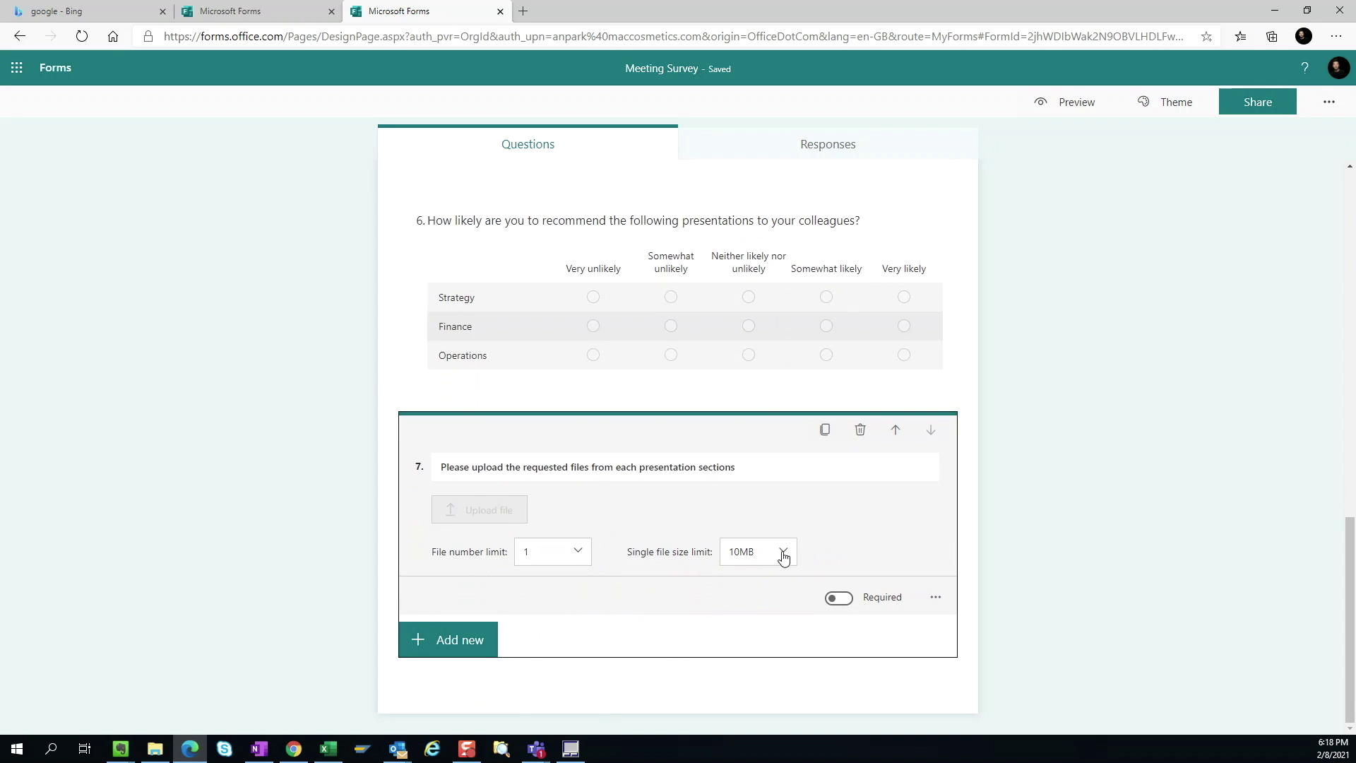
left_click(783, 553)
left_click(859, 551)
left_click(447, 651)
Add a Net Promoter Score question with its default 'How likely are you to recommend us to a friend or colleague?' text
left_click(814, 644)
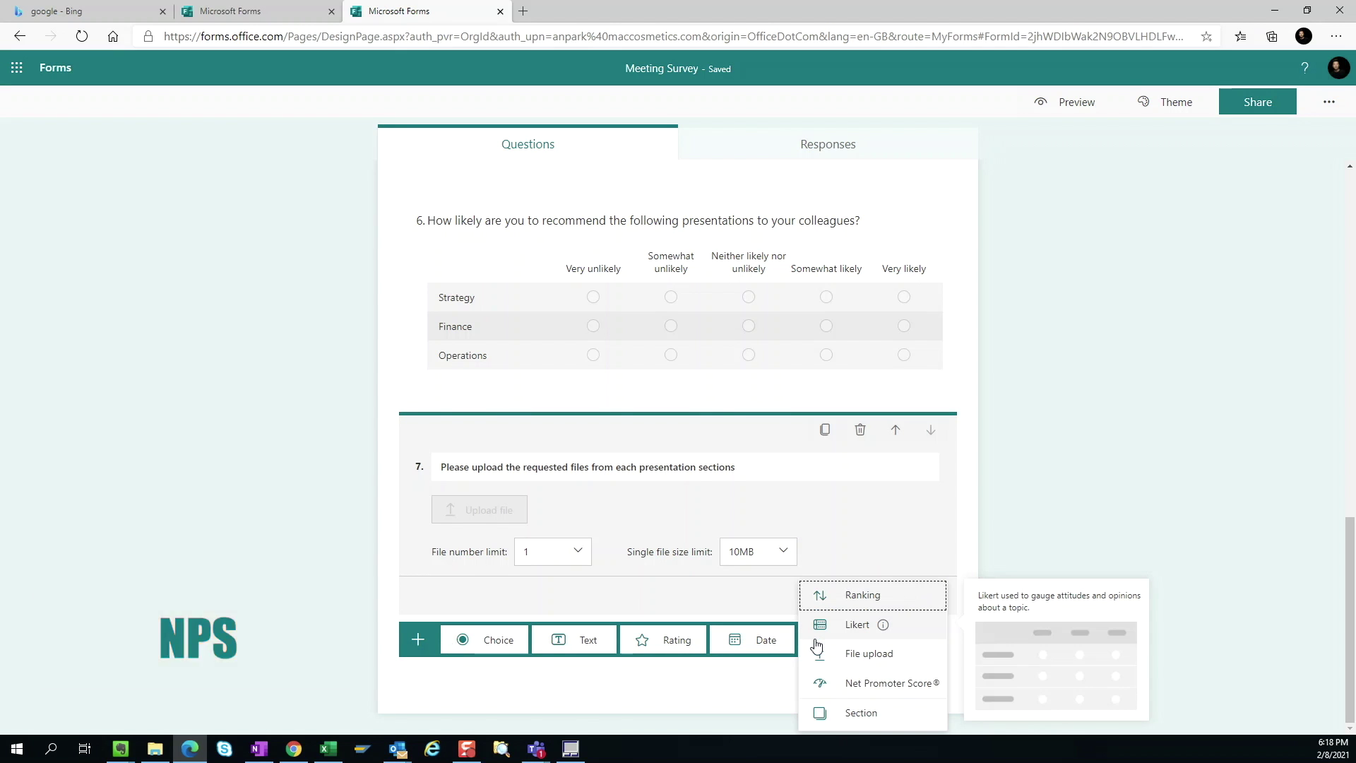
left_click(873, 687)
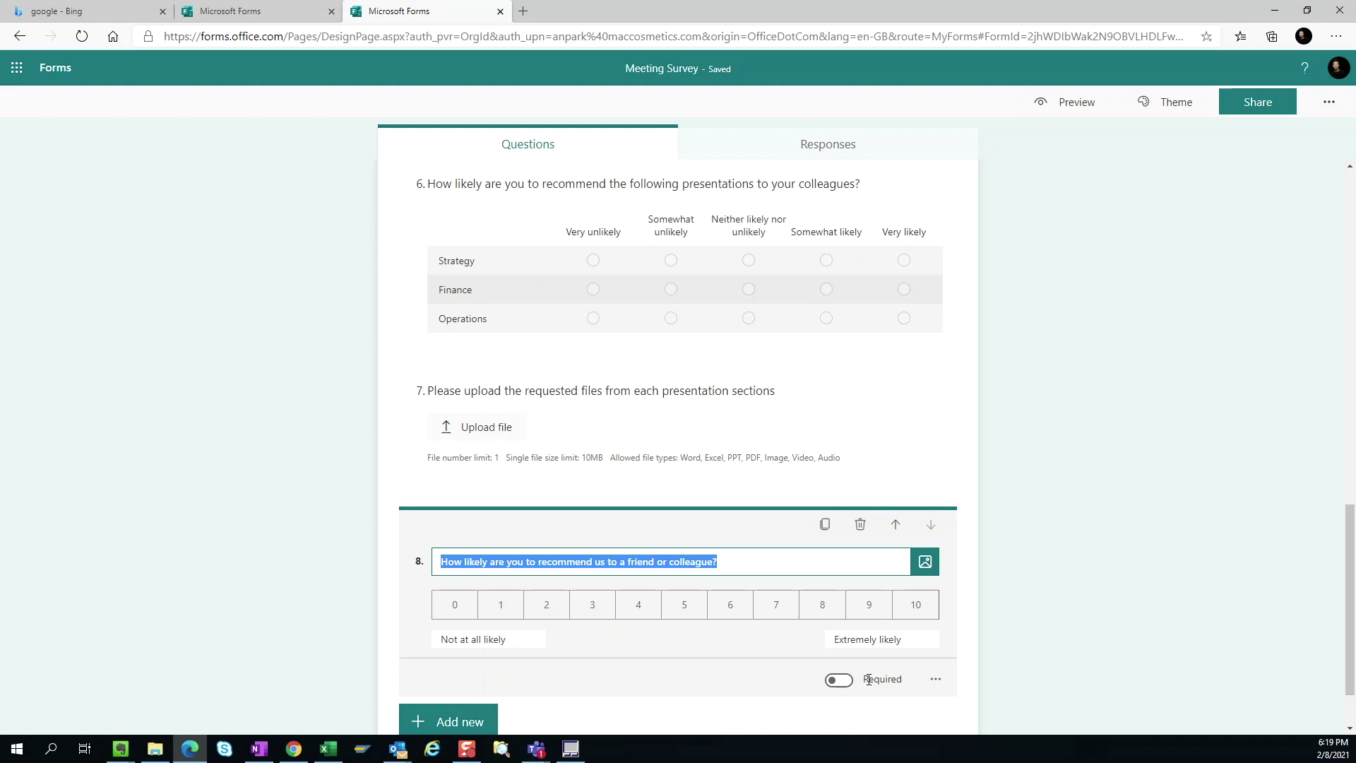
scroll(868, 679, "down", 1)
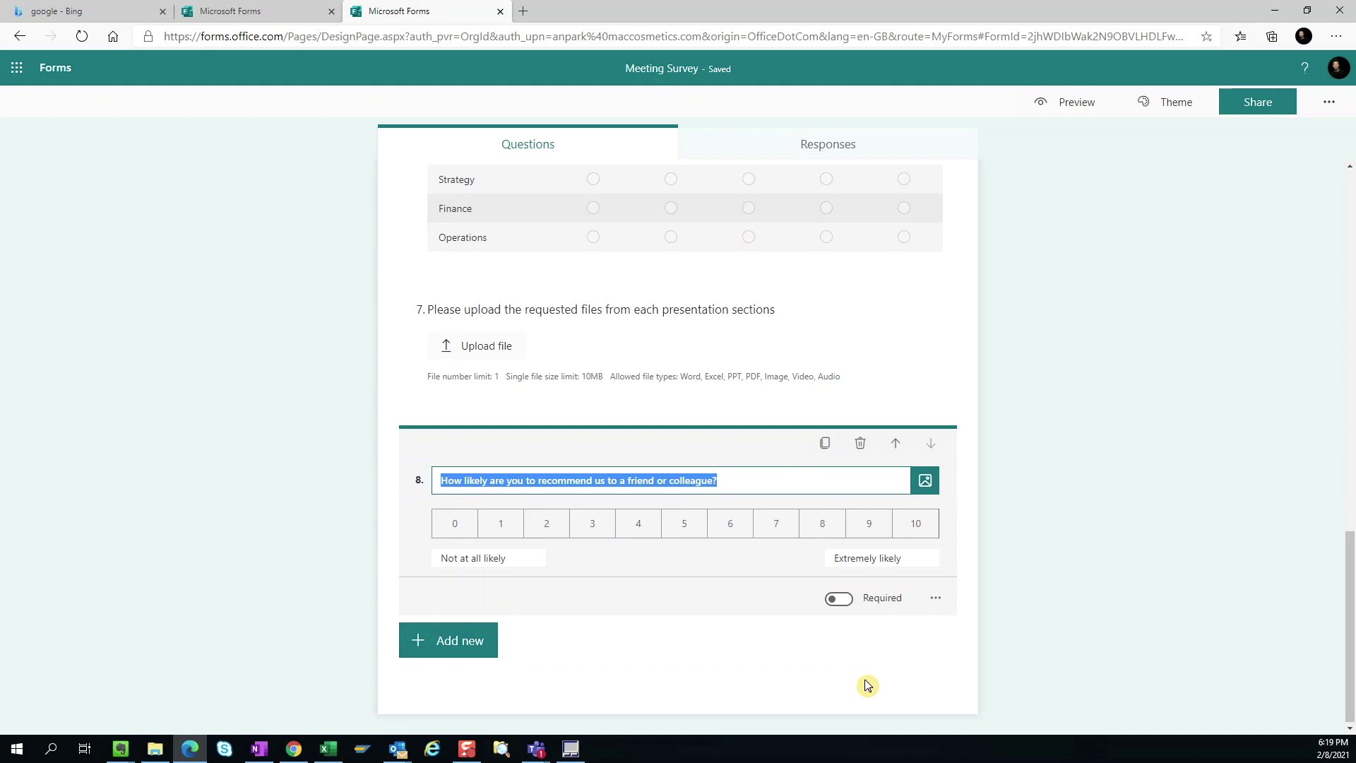
left_click(452, 640)
Add a new section after question 8 titled 'Day 2 Presentations'
left_click(816, 639)
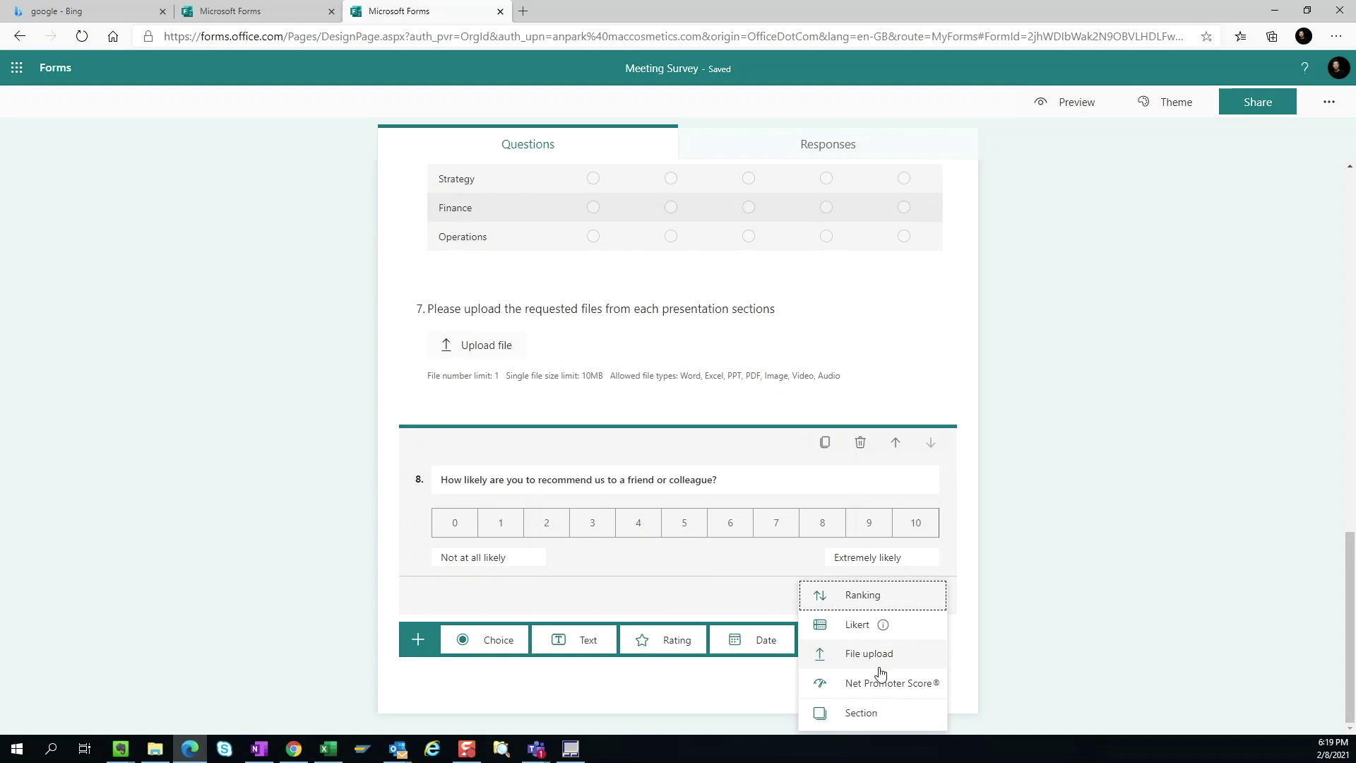
left_click(860, 714)
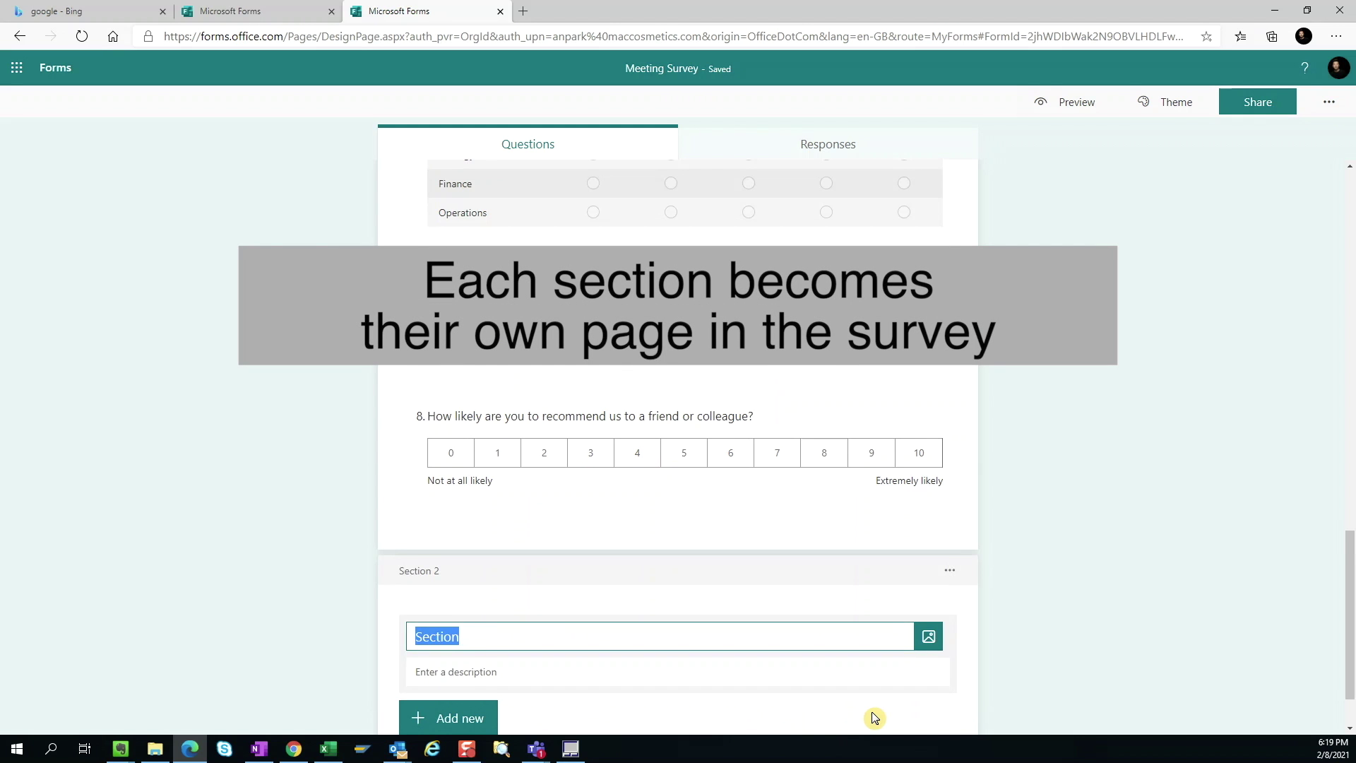
type("Day 2 ")
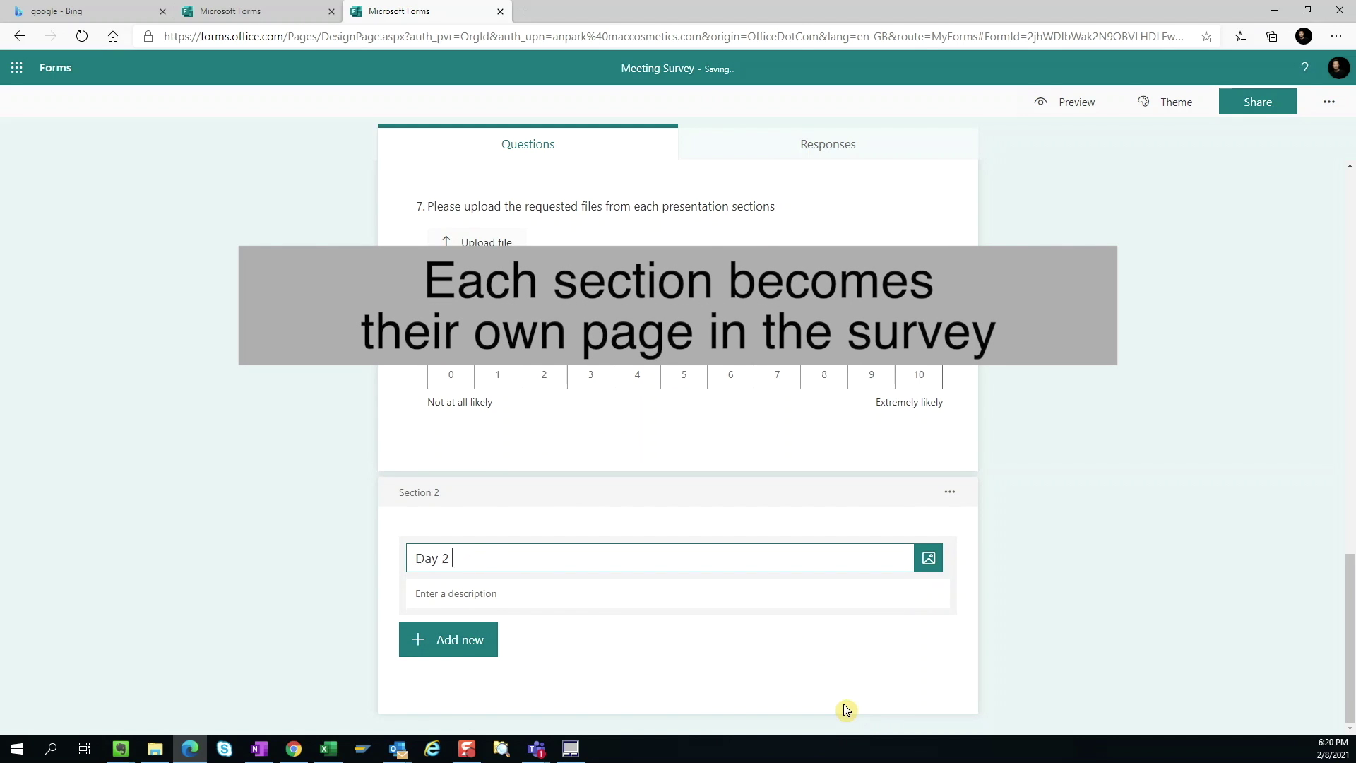
type("Presentations")
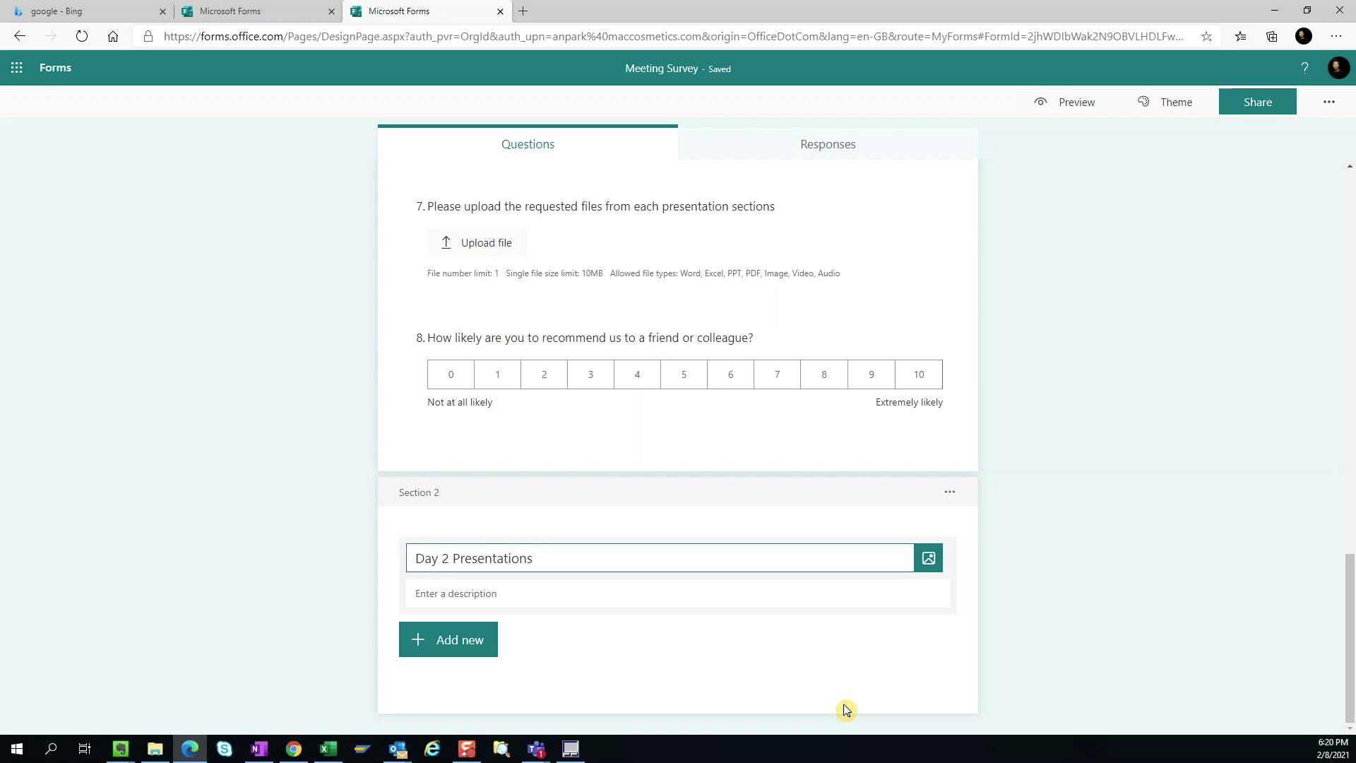
left_click(846, 709)
scroll(825, 702, "up", 20)
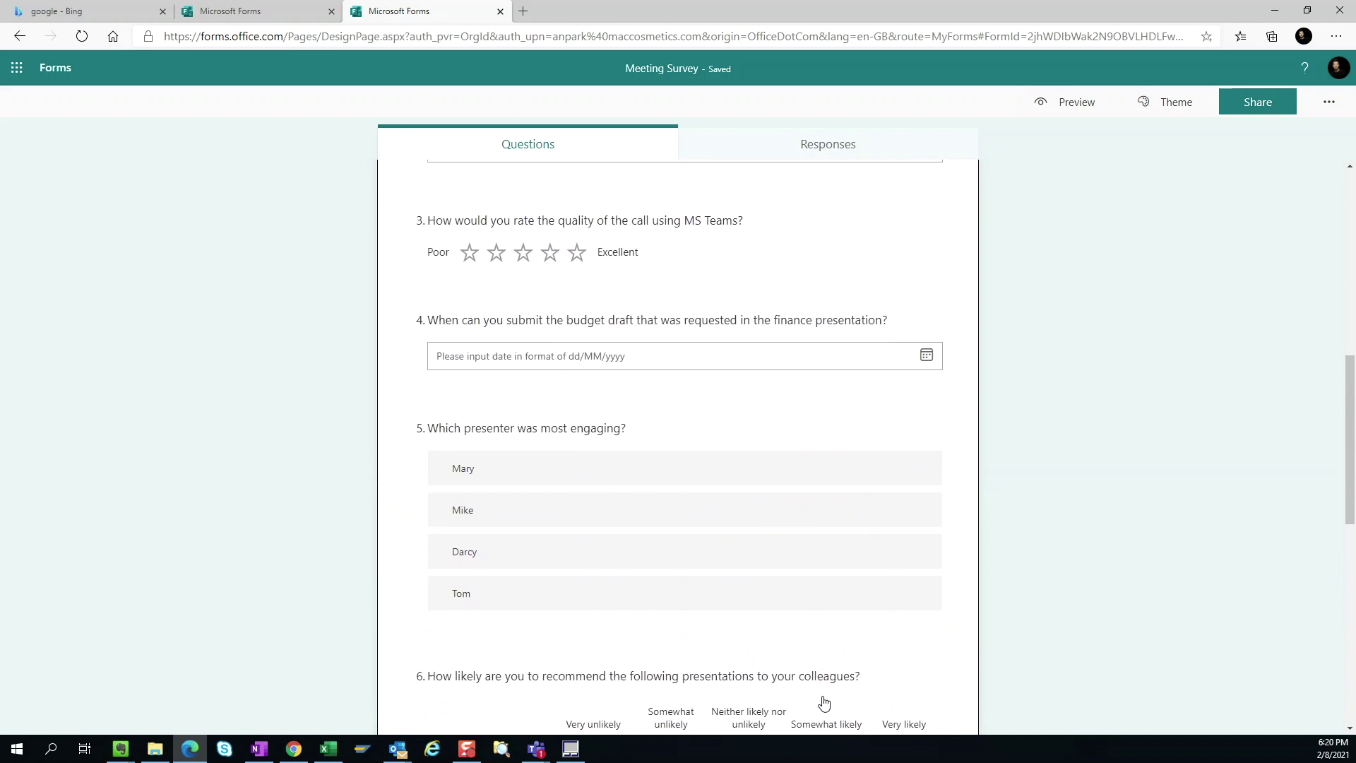
Duplicate Section 1 with its questions and title the copy 'Day 2 Presentations'
left_click(949, 418)
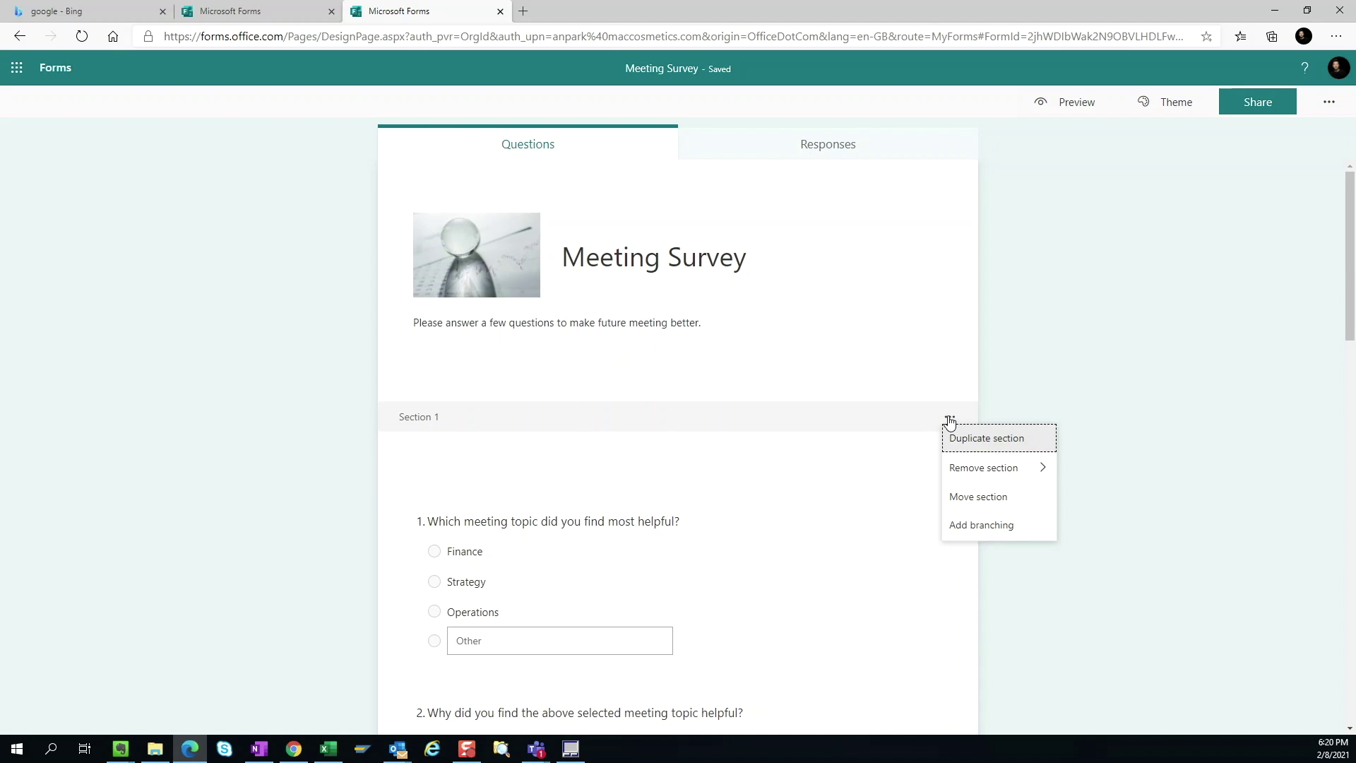
left_click(970, 439)
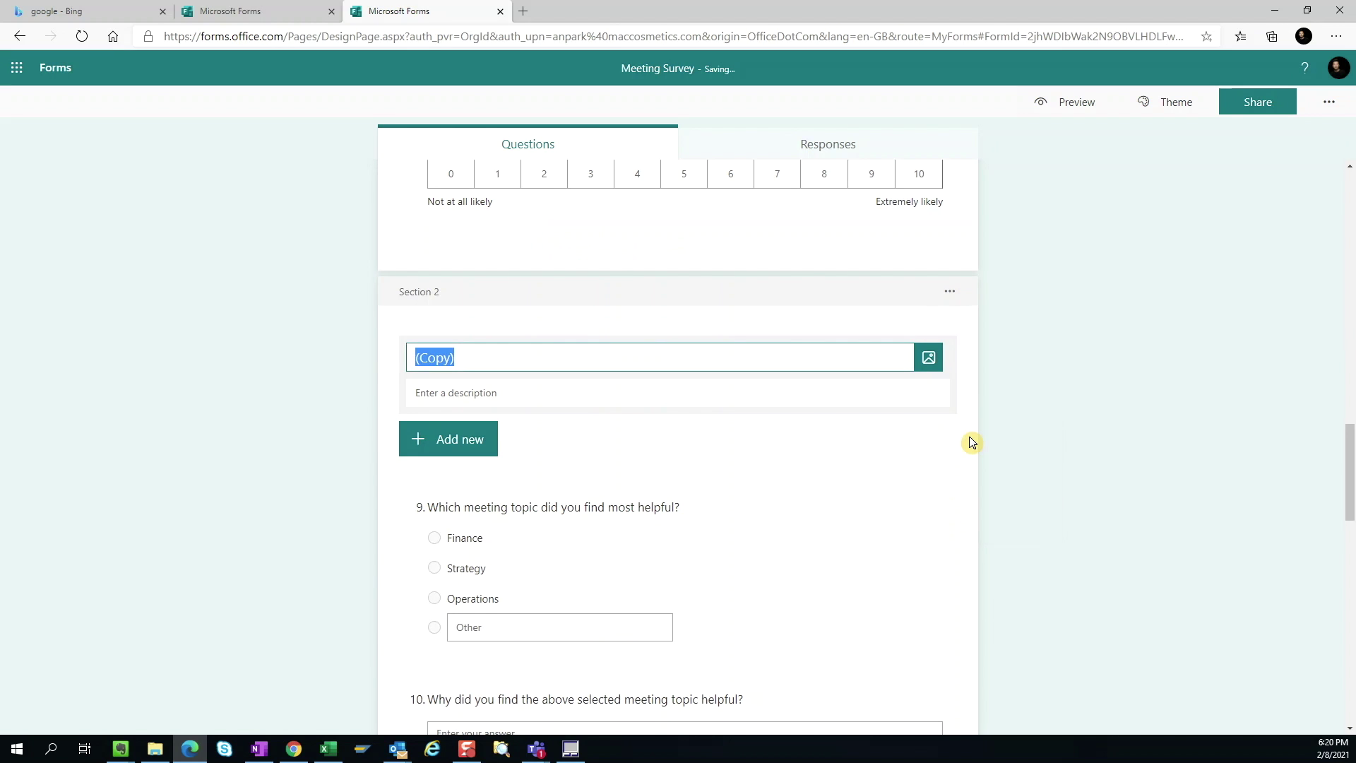
type("Day 2 Presentations")
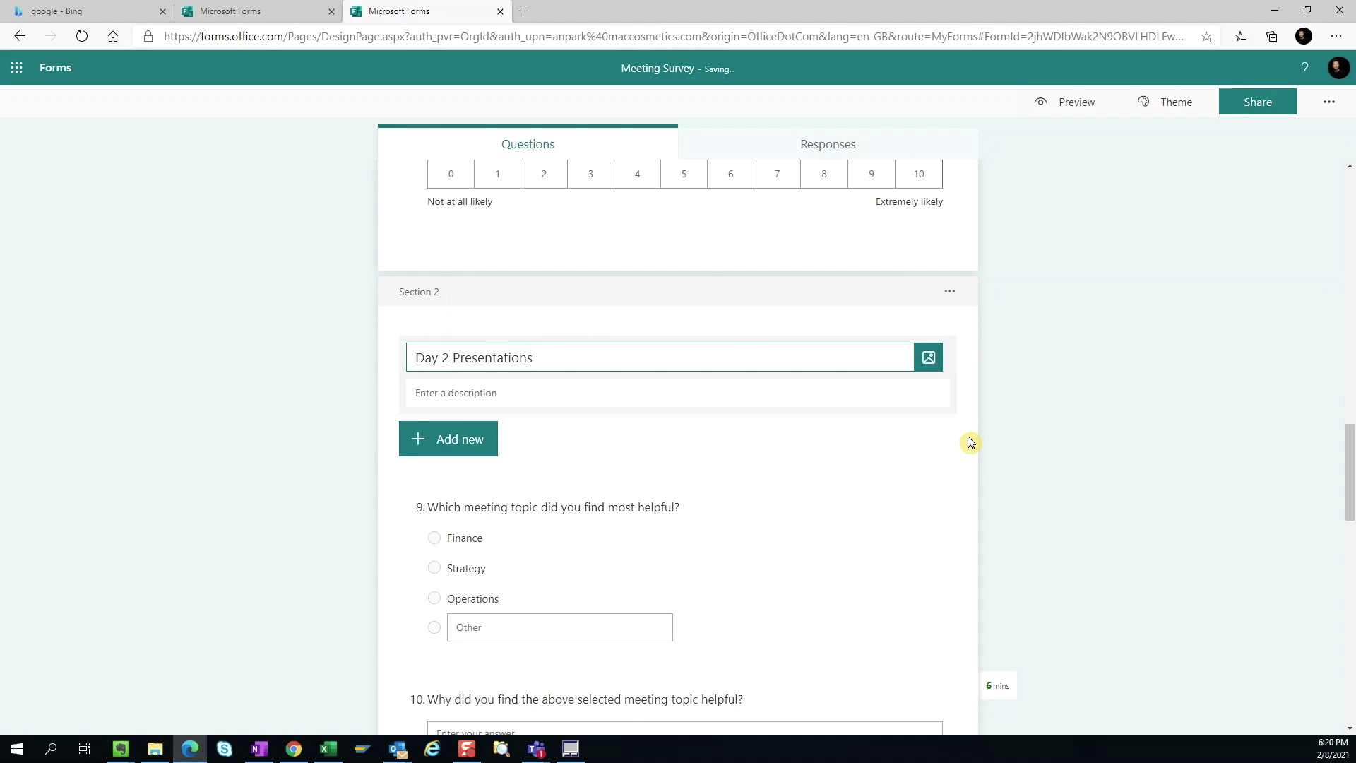
scroll(965, 444, "up", 2)
scroll(965, 445, "up", 8)
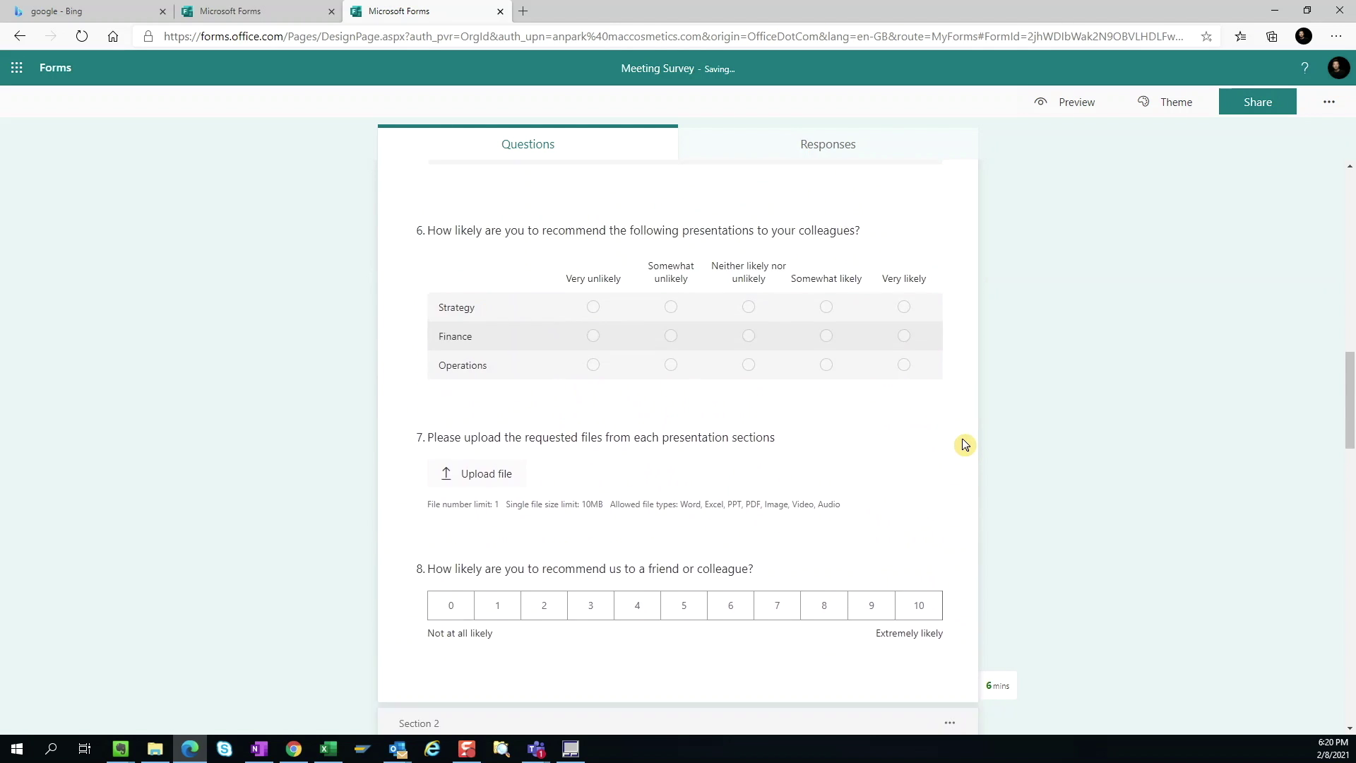
scroll(965, 445, "up", 10)
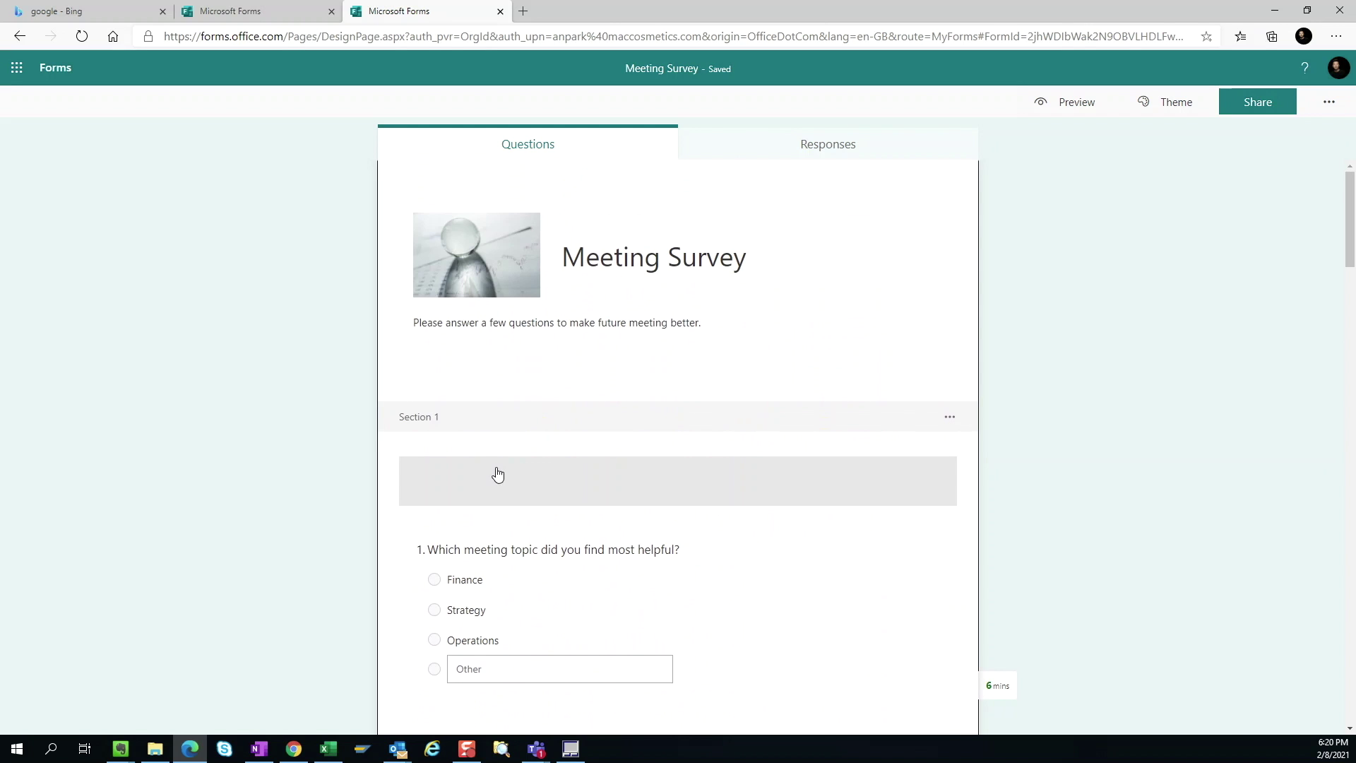
Enter 'Day 1 Presentations' as the title of Section 1
left_click(497, 479)
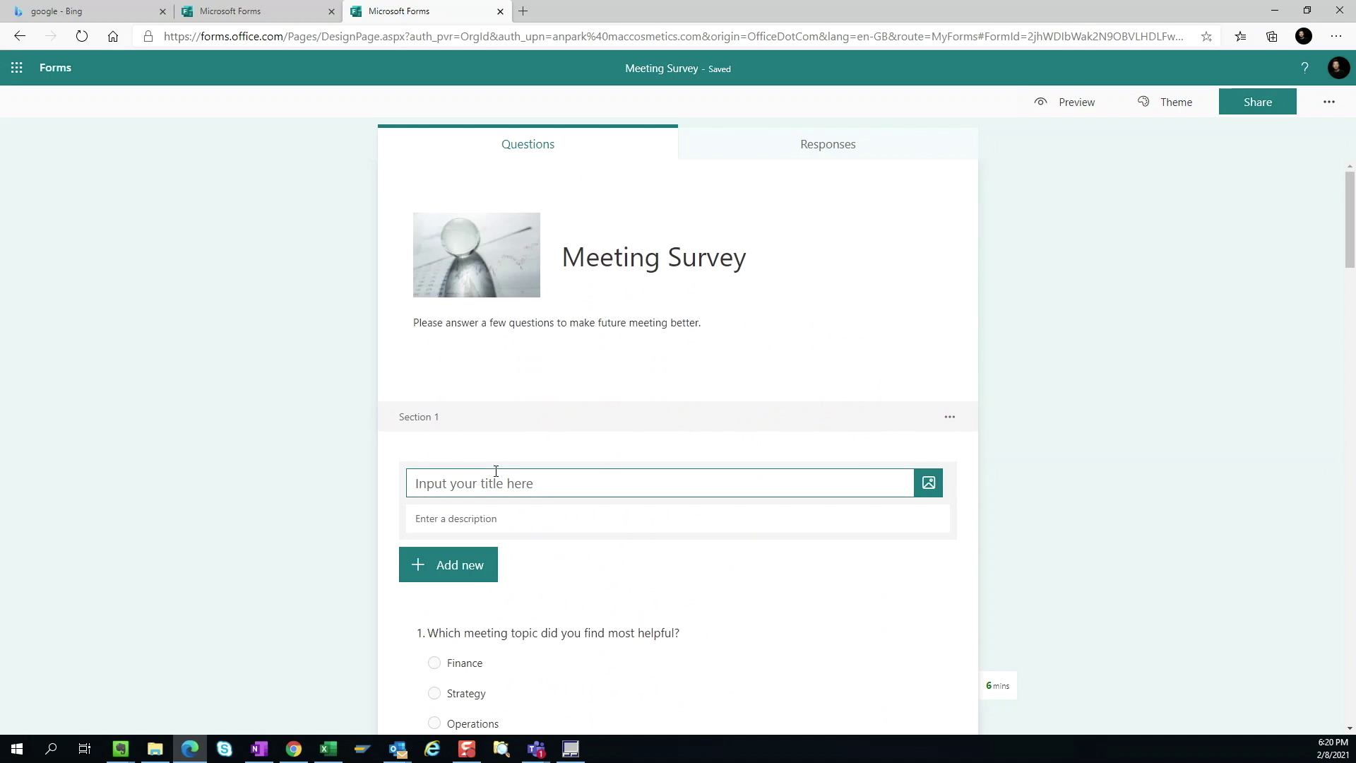
type("Day 1 Prese")
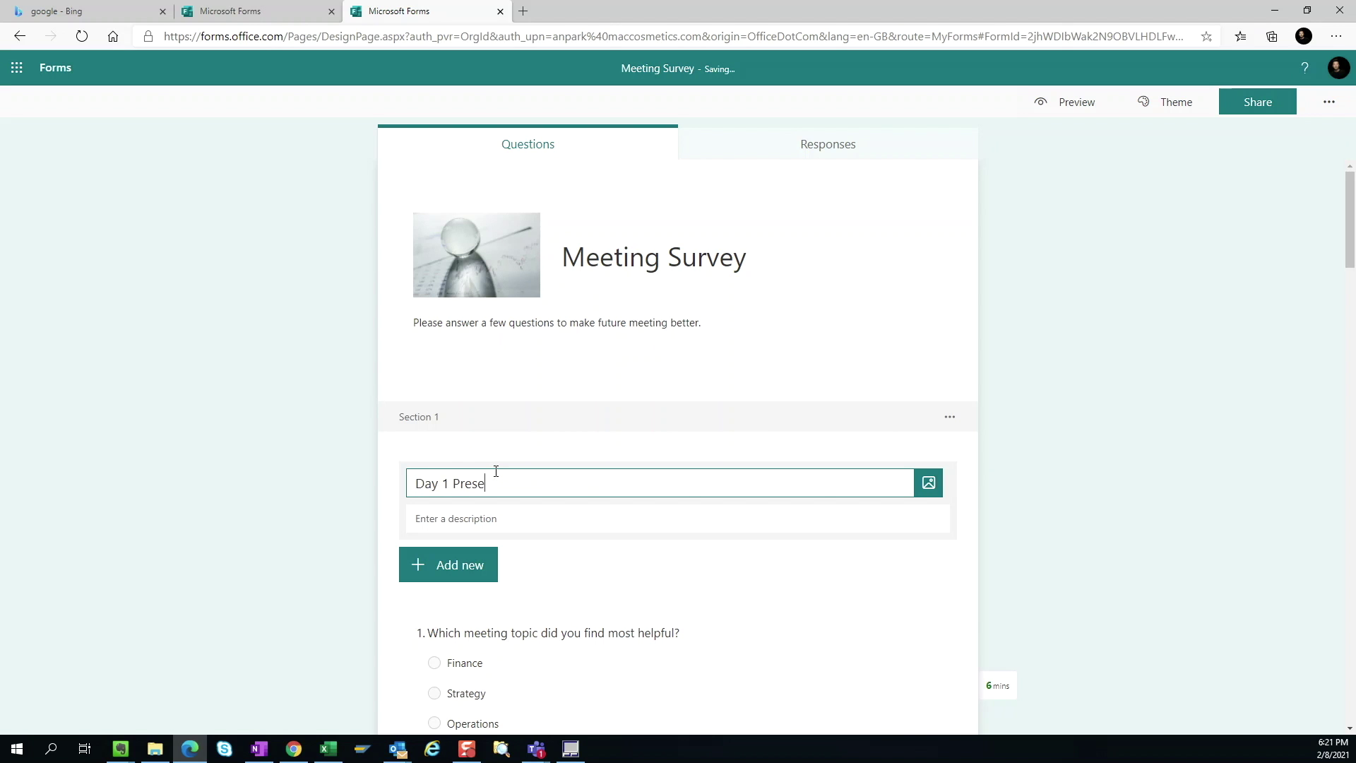
type("ntations")
scroll(620, 460, "down", 3)
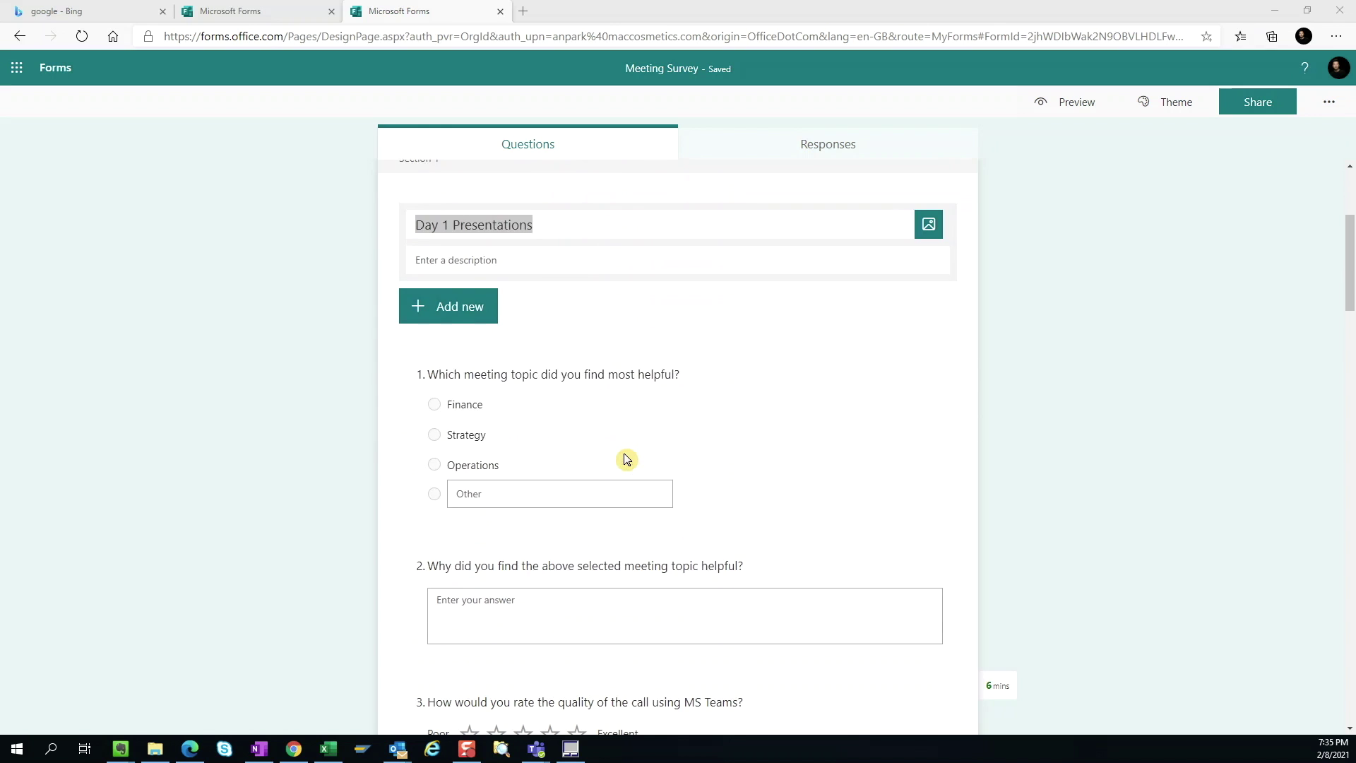
left_click(731, 316)
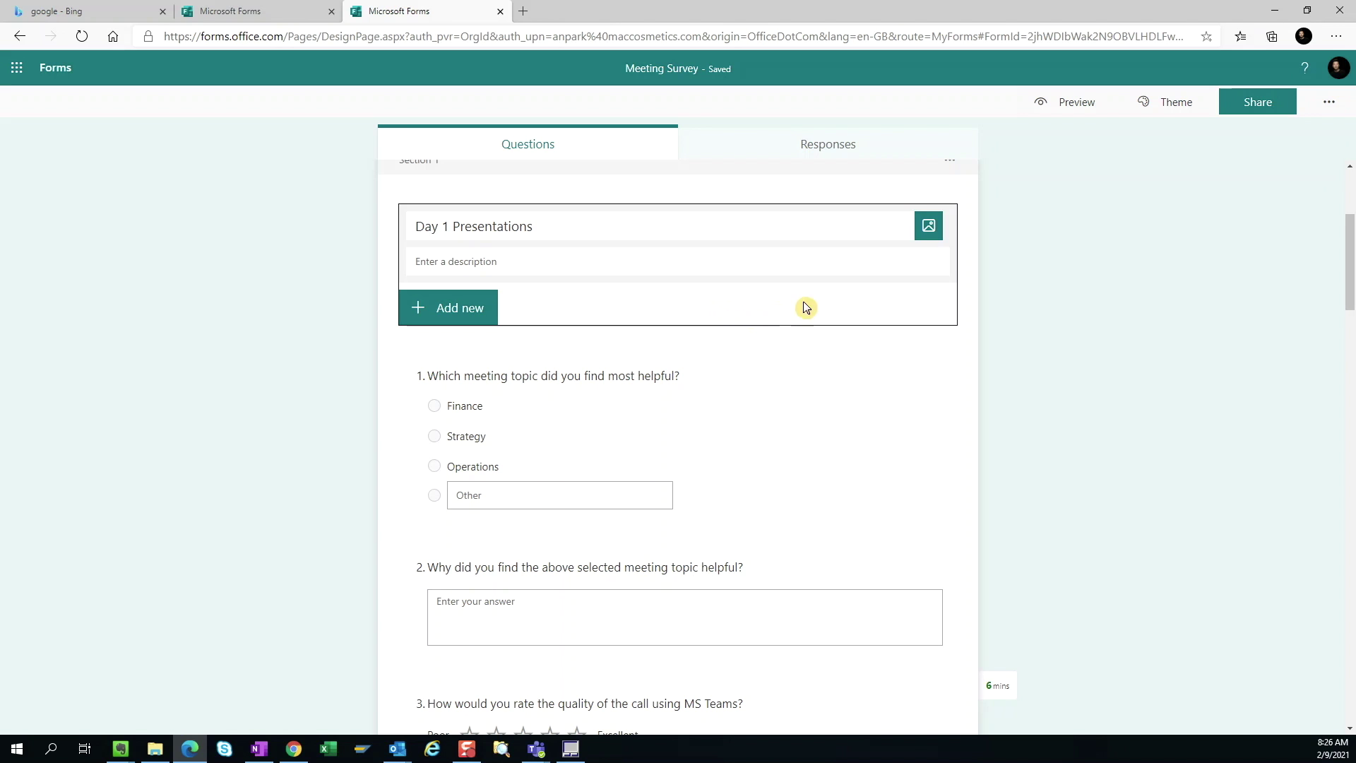
left_click(1070, 103)
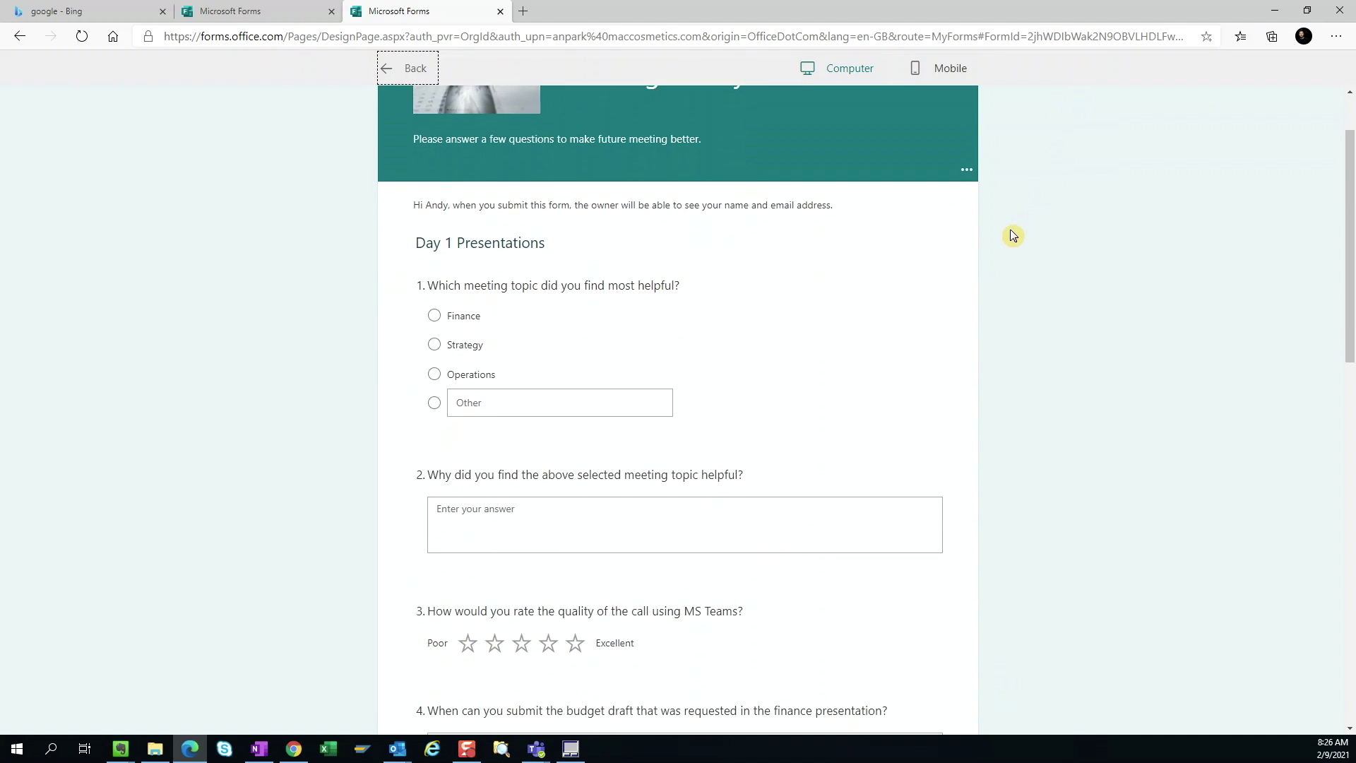
scroll(944, 391, "down", 15)
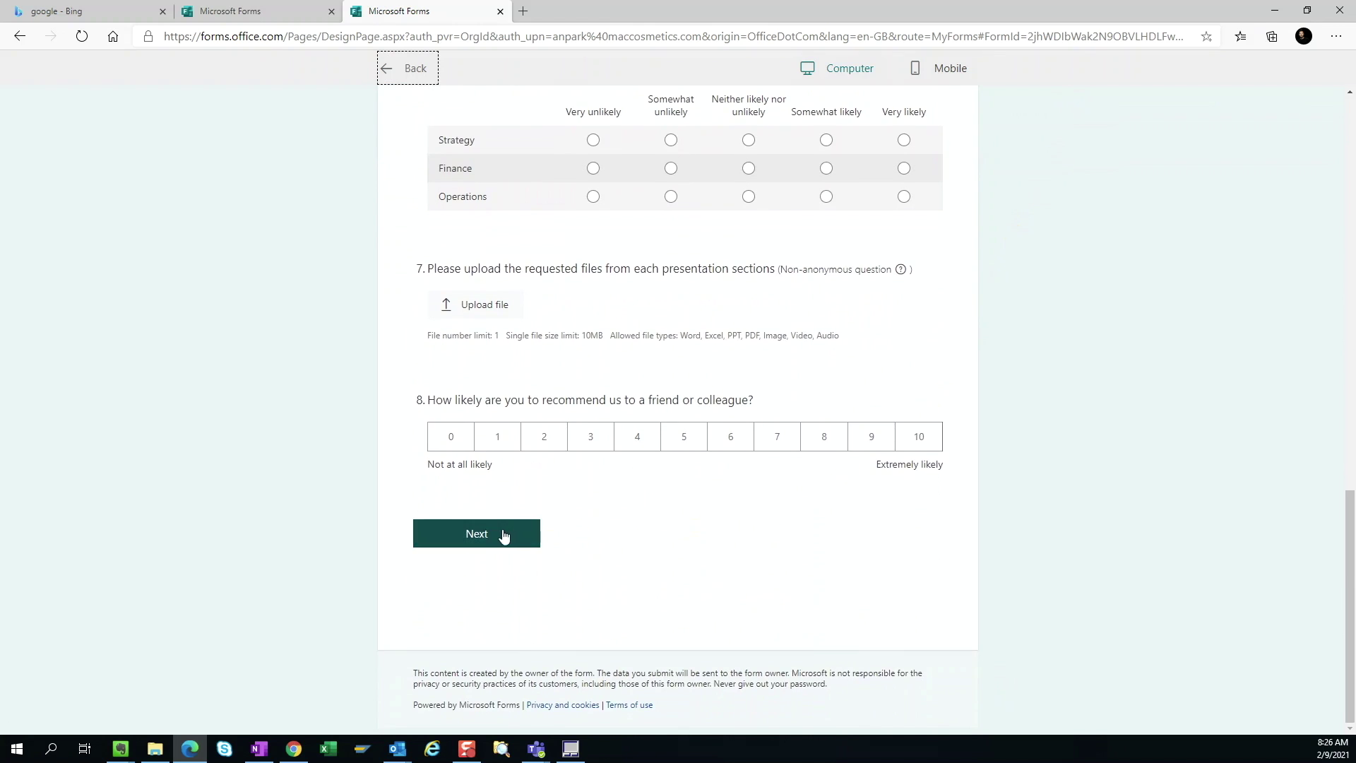
left_click(503, 535)
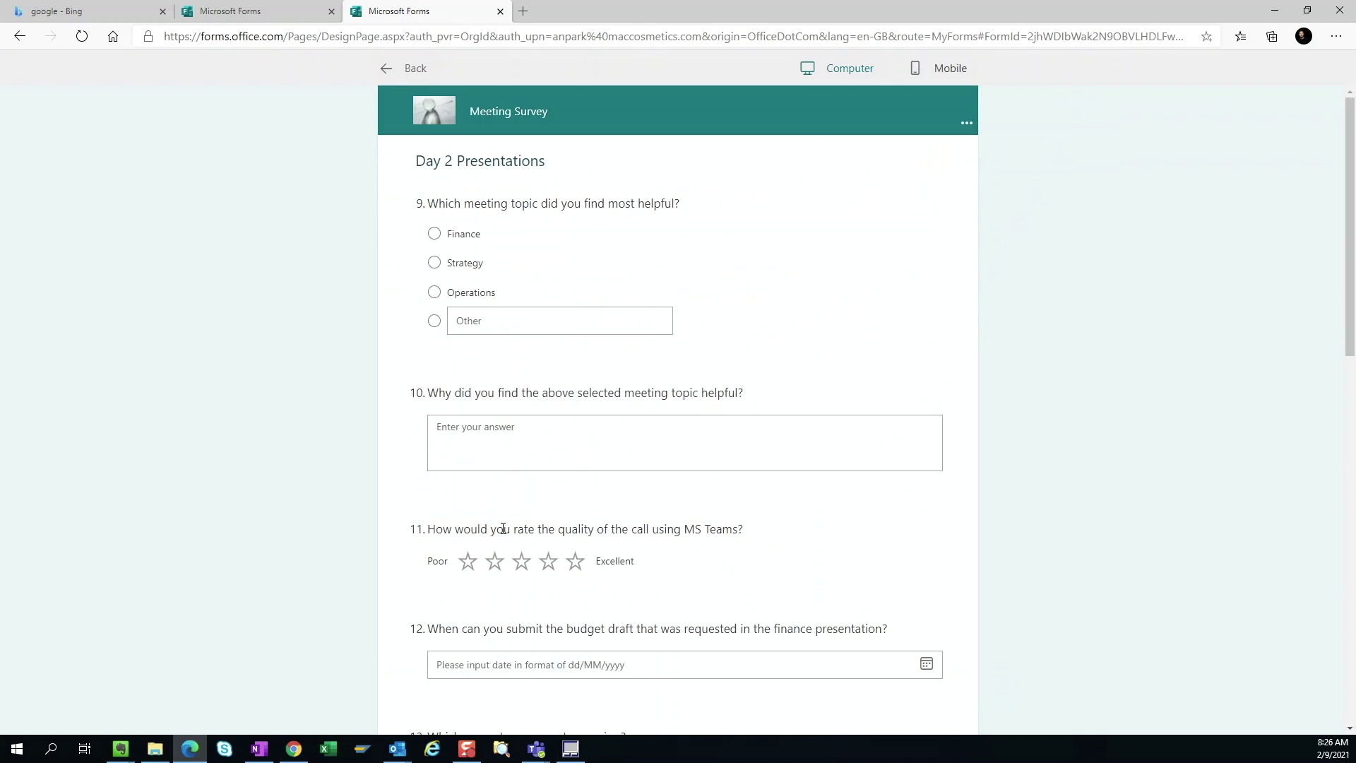
left_click(396, 69)
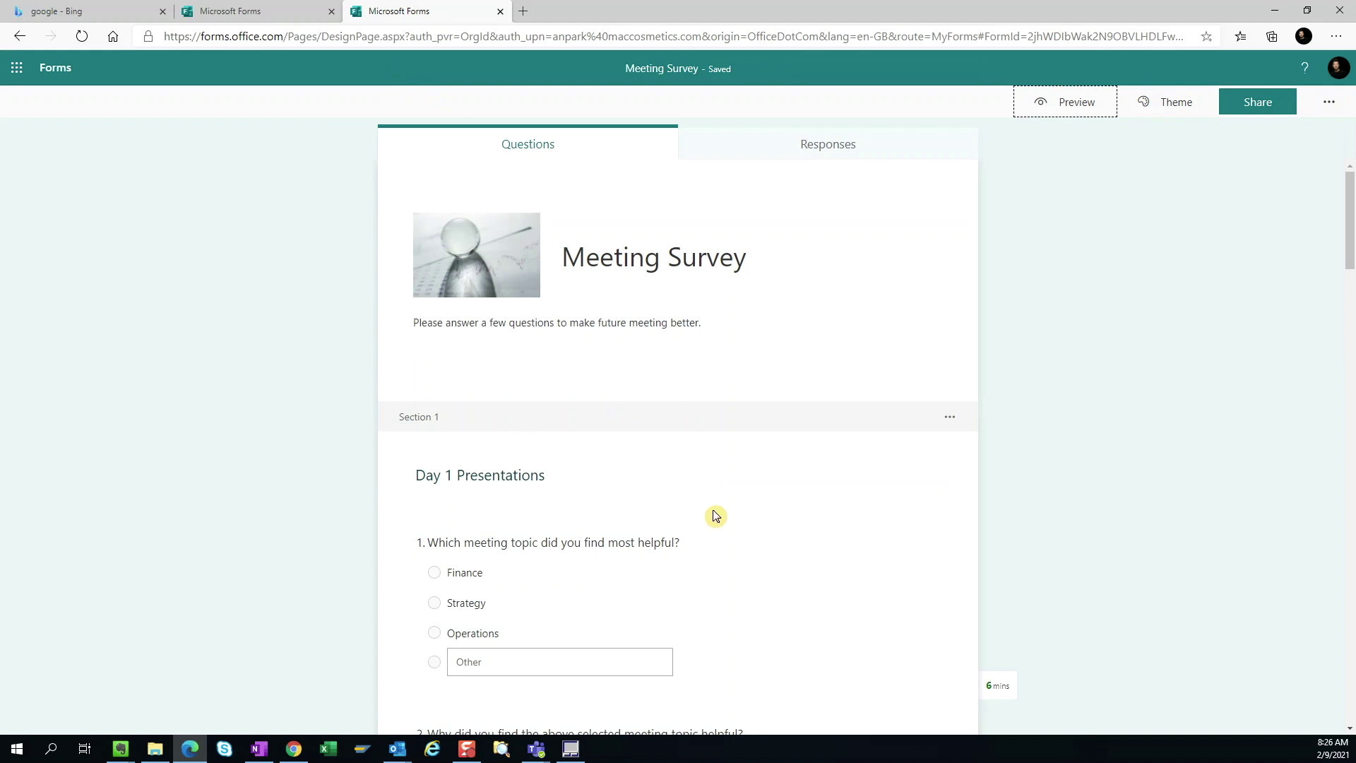
left_click(714, 515)
scroll(740, 567, "down", 1)
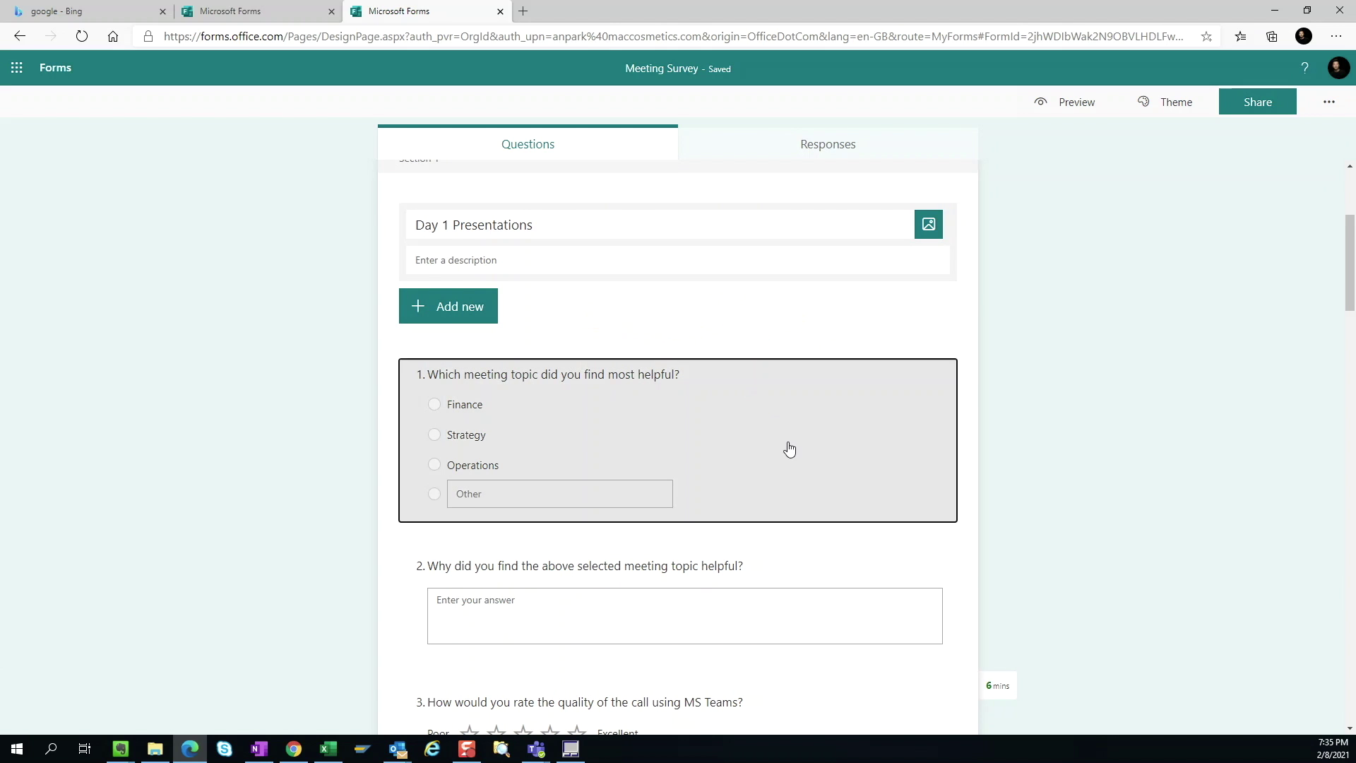
Move question 1 down two places and back up to first, then show the Theme choices
left_click(788, 449)
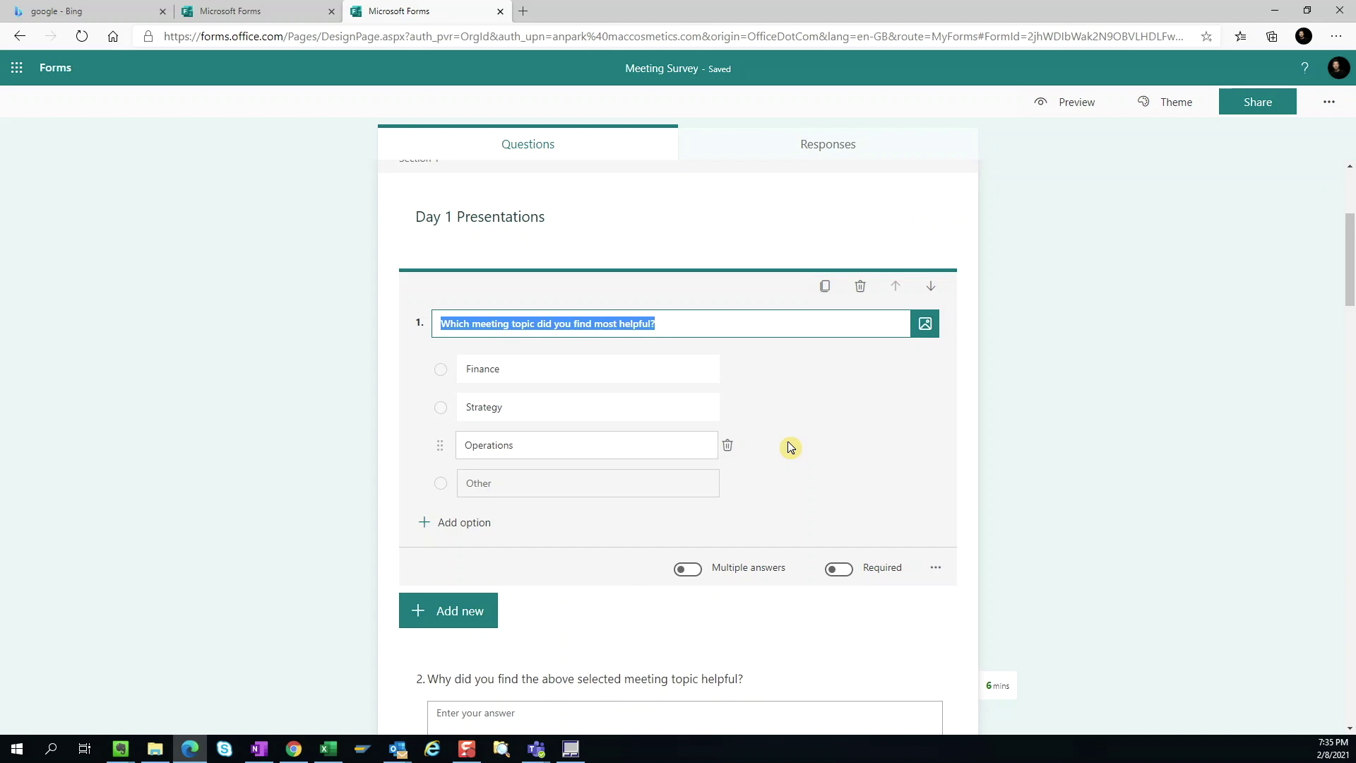
left_click(930, 290)
left_click(929, 288)
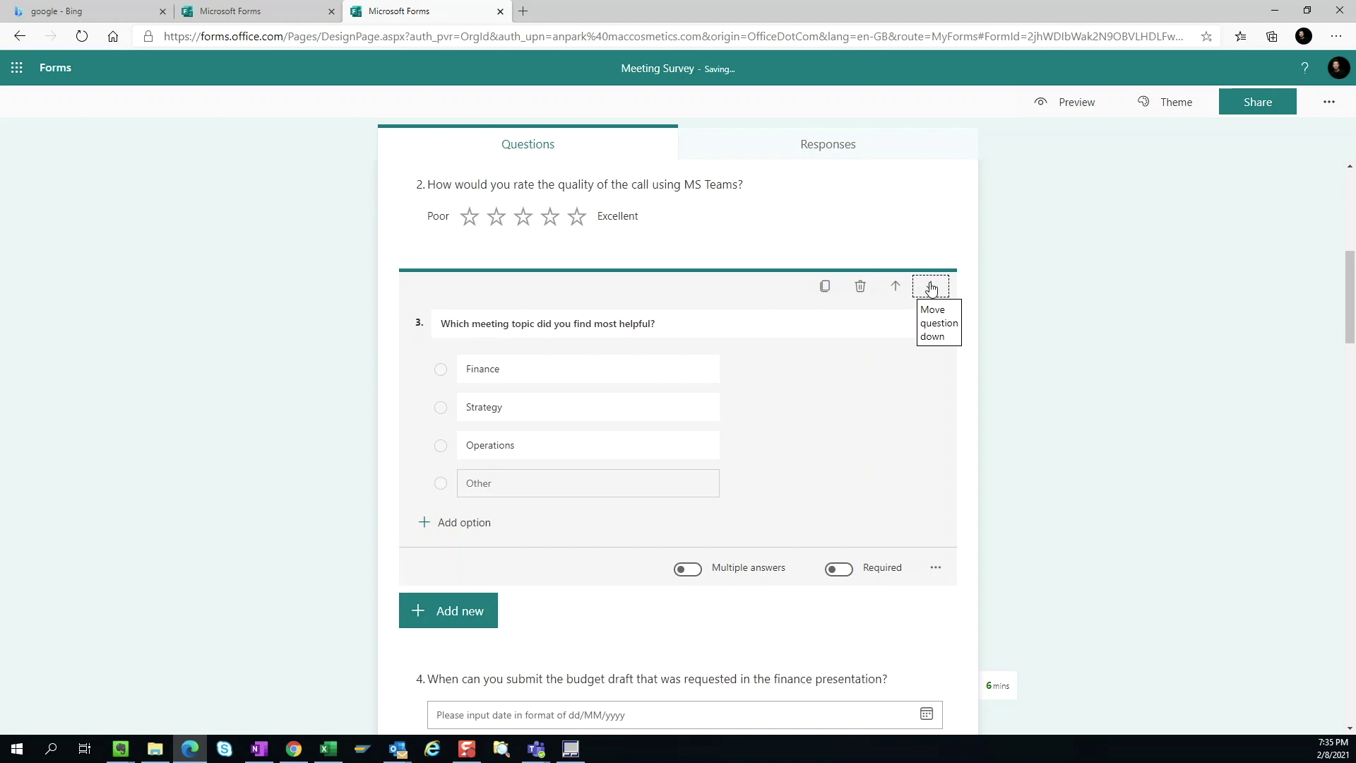
left_click(894, 288)
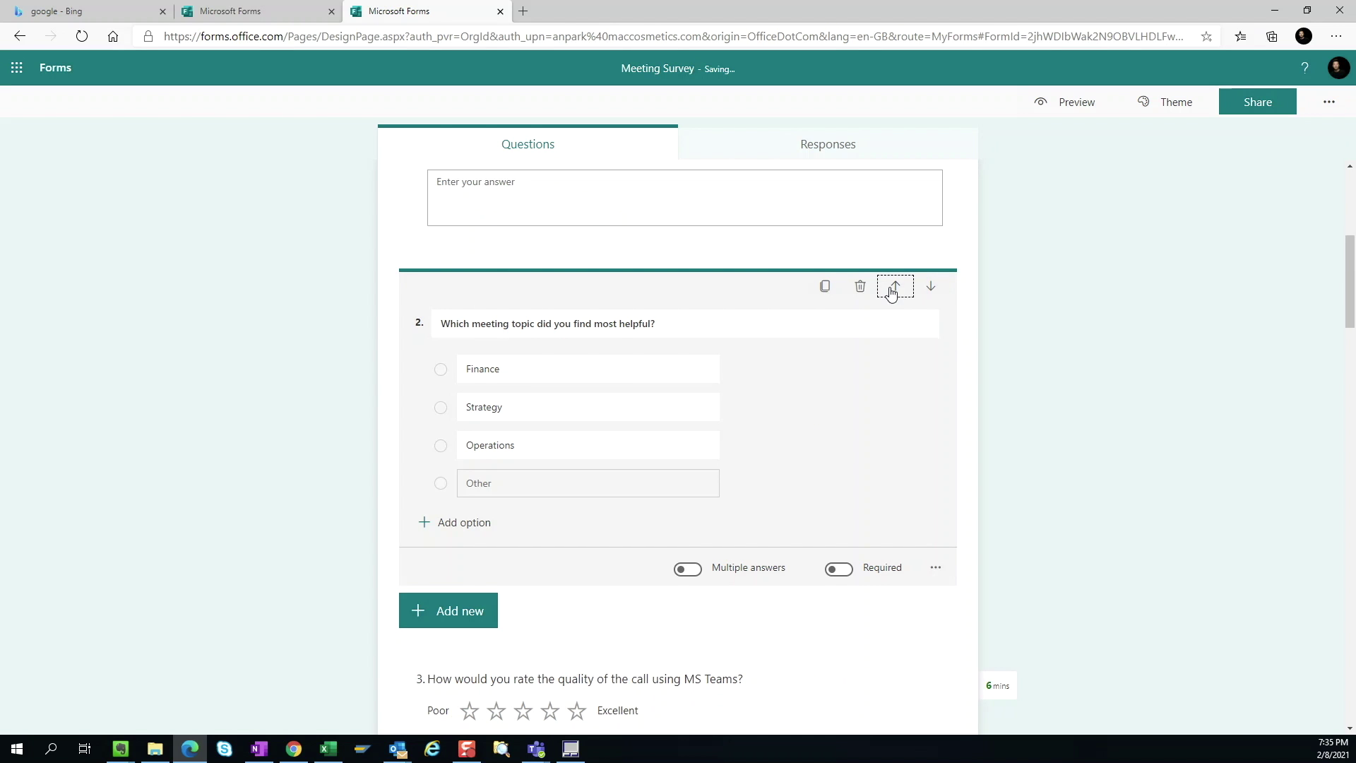
left_click(891, 288)
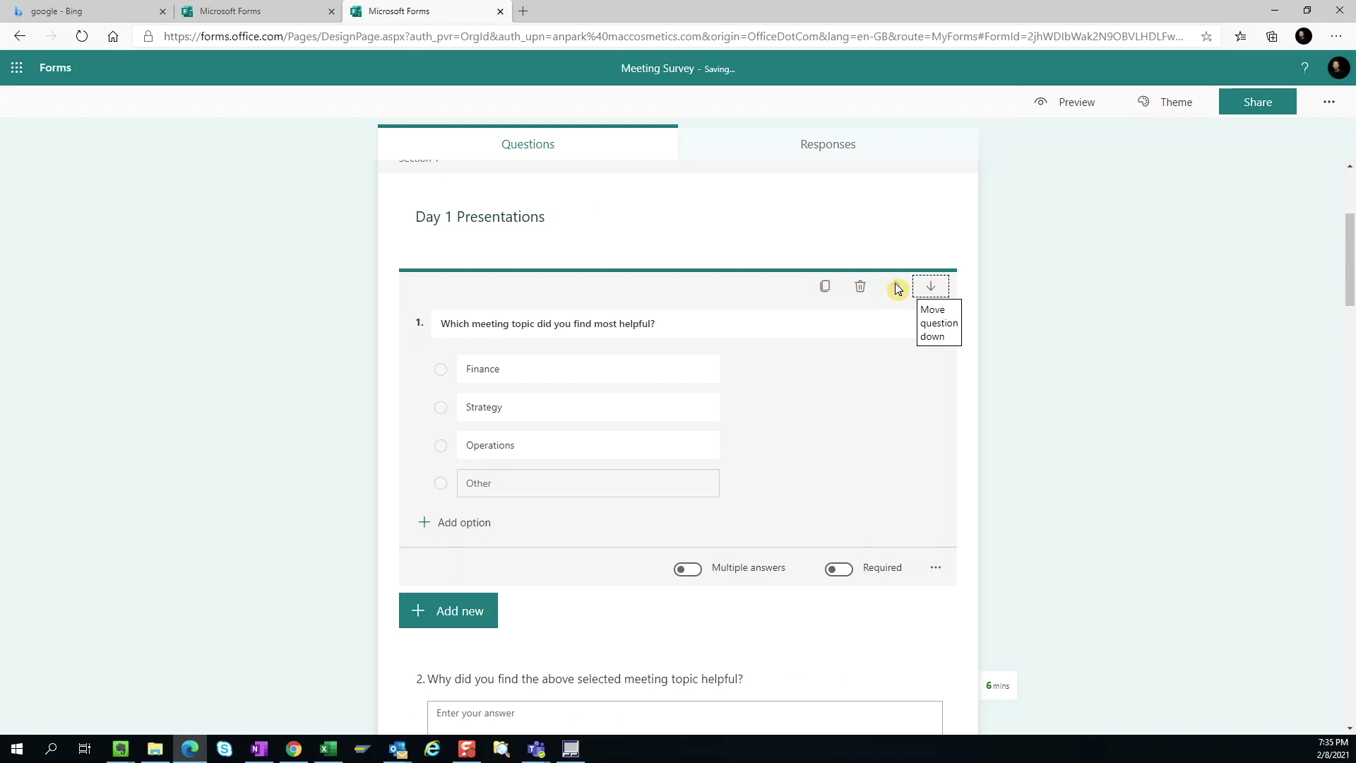
left_click(1151, 103)
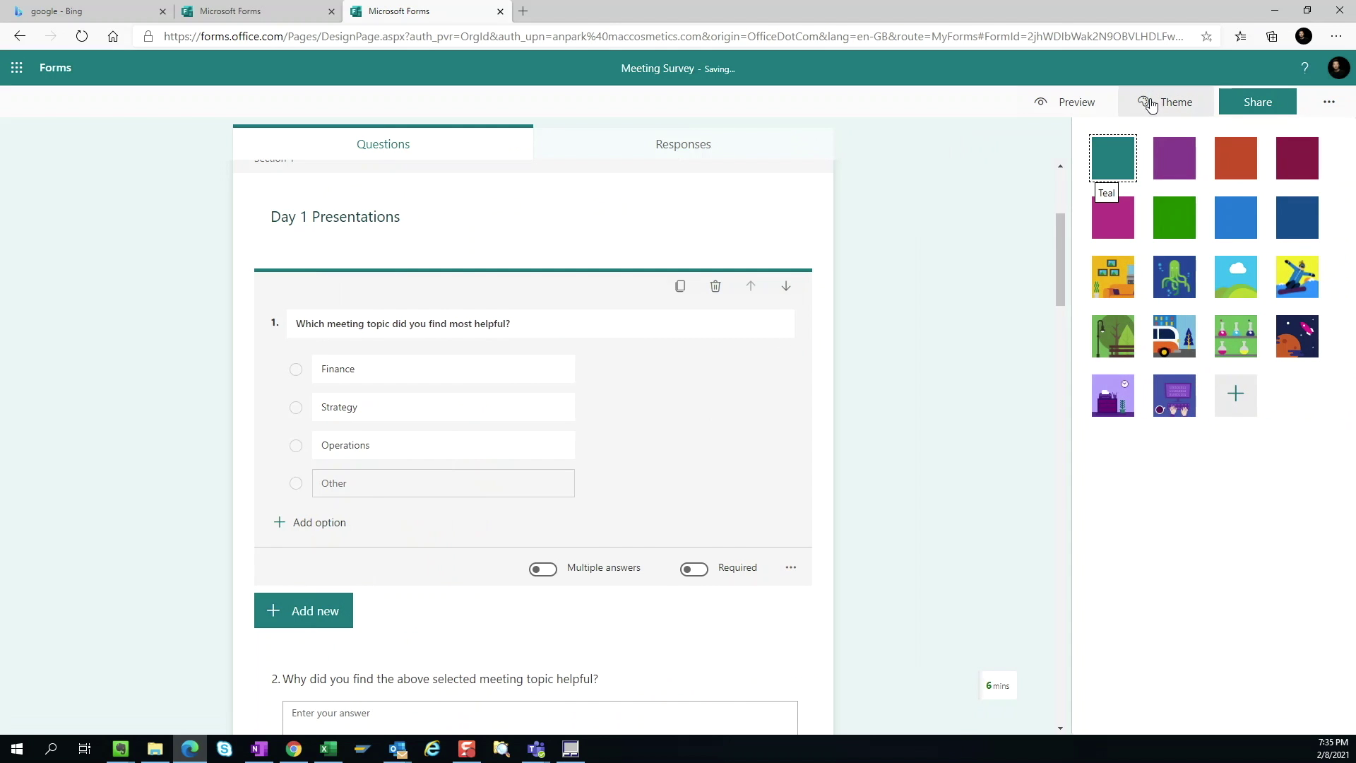
Apply the Bright green theme to the Meeting Survey and close the theme pane
left_click(1170, 213)
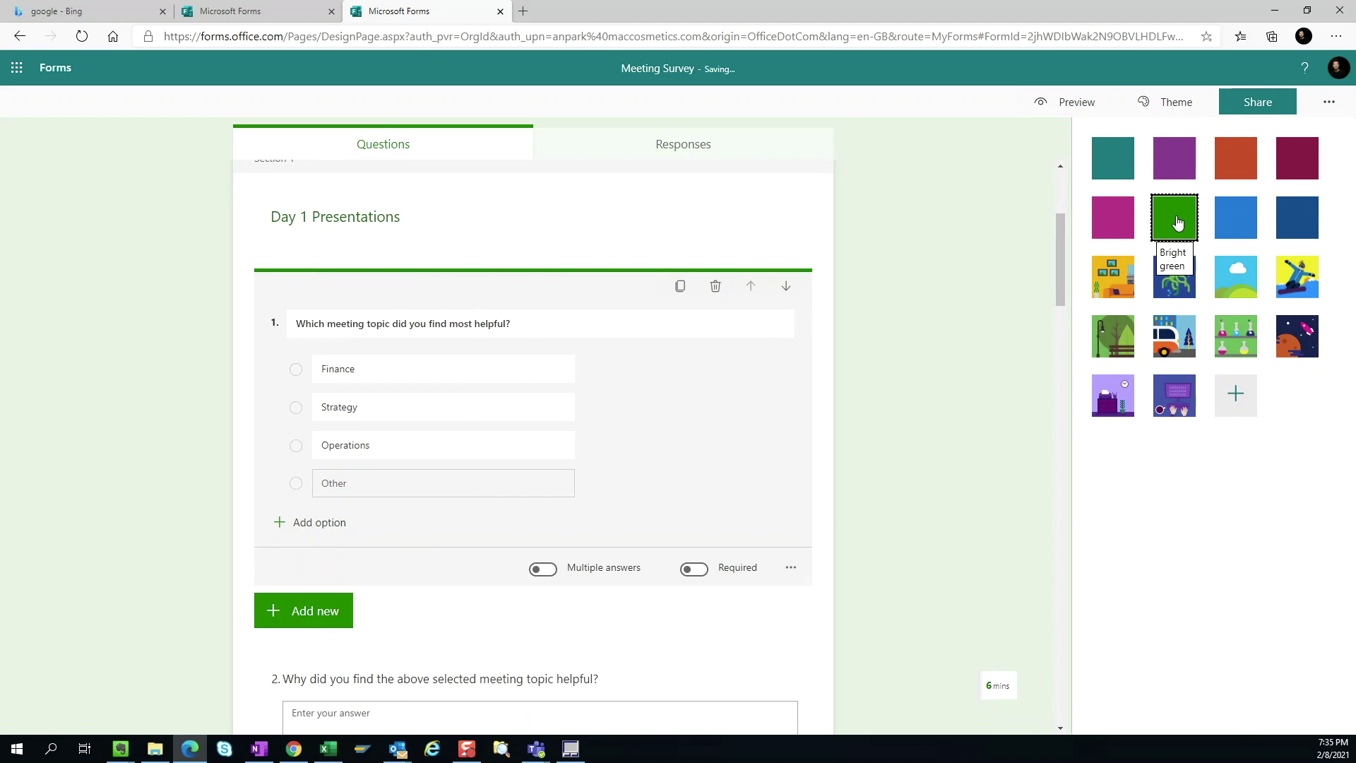
left_click(981, 296)
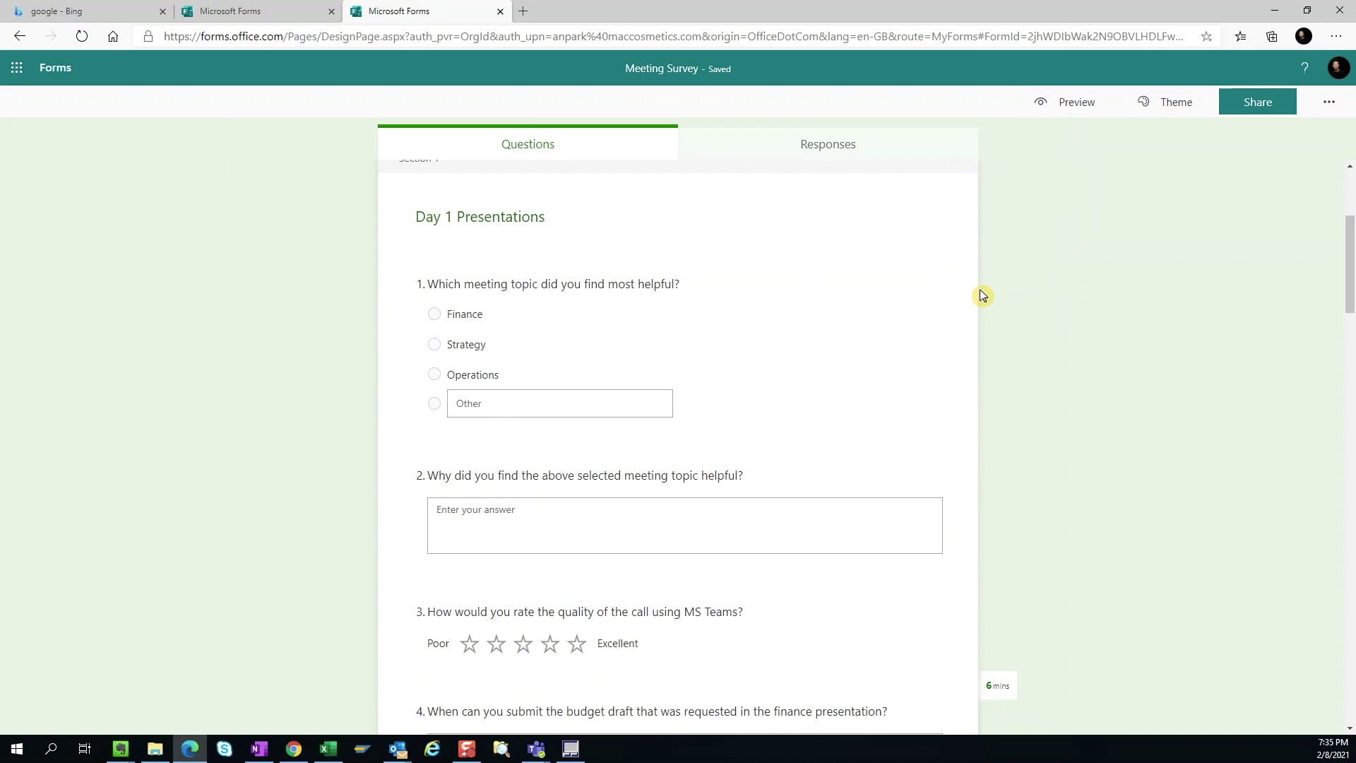
scroll(981, 293, "up", 3)
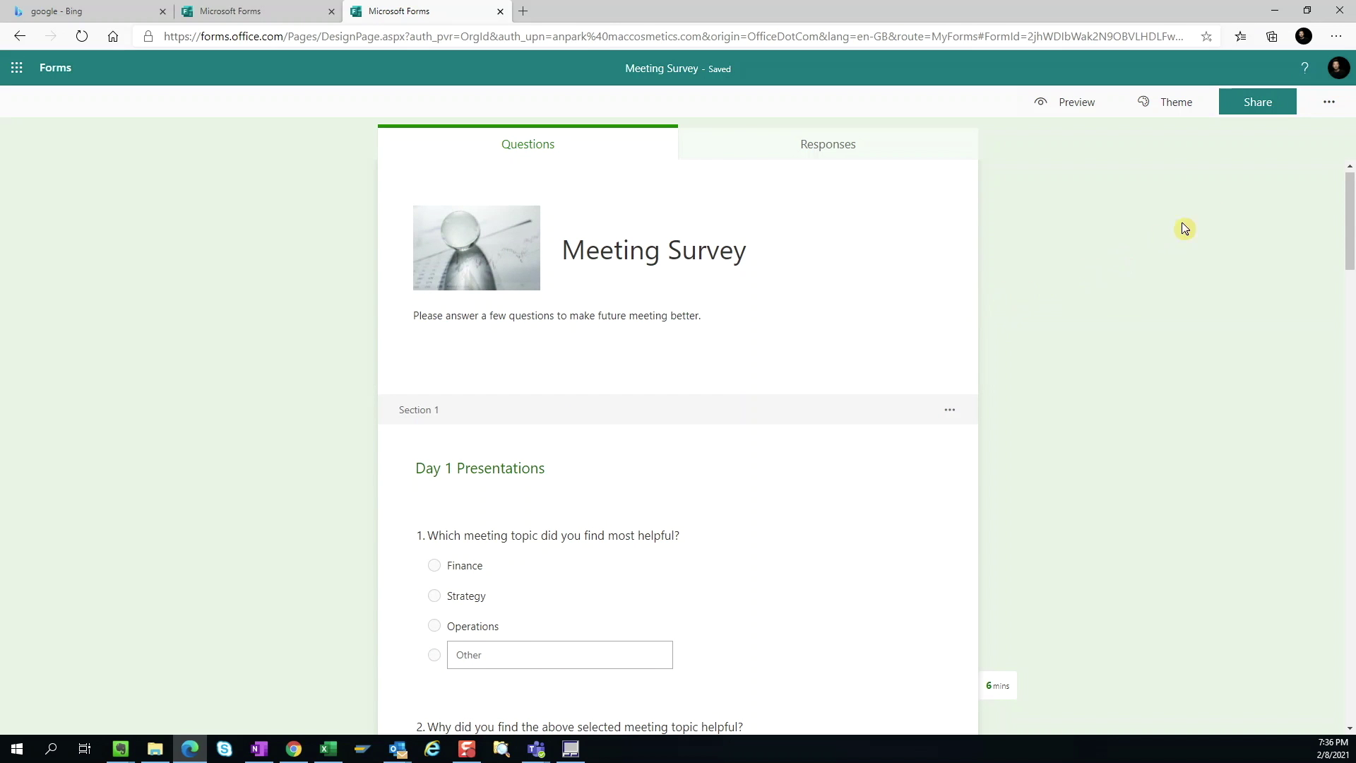
left_click(1328, 101)
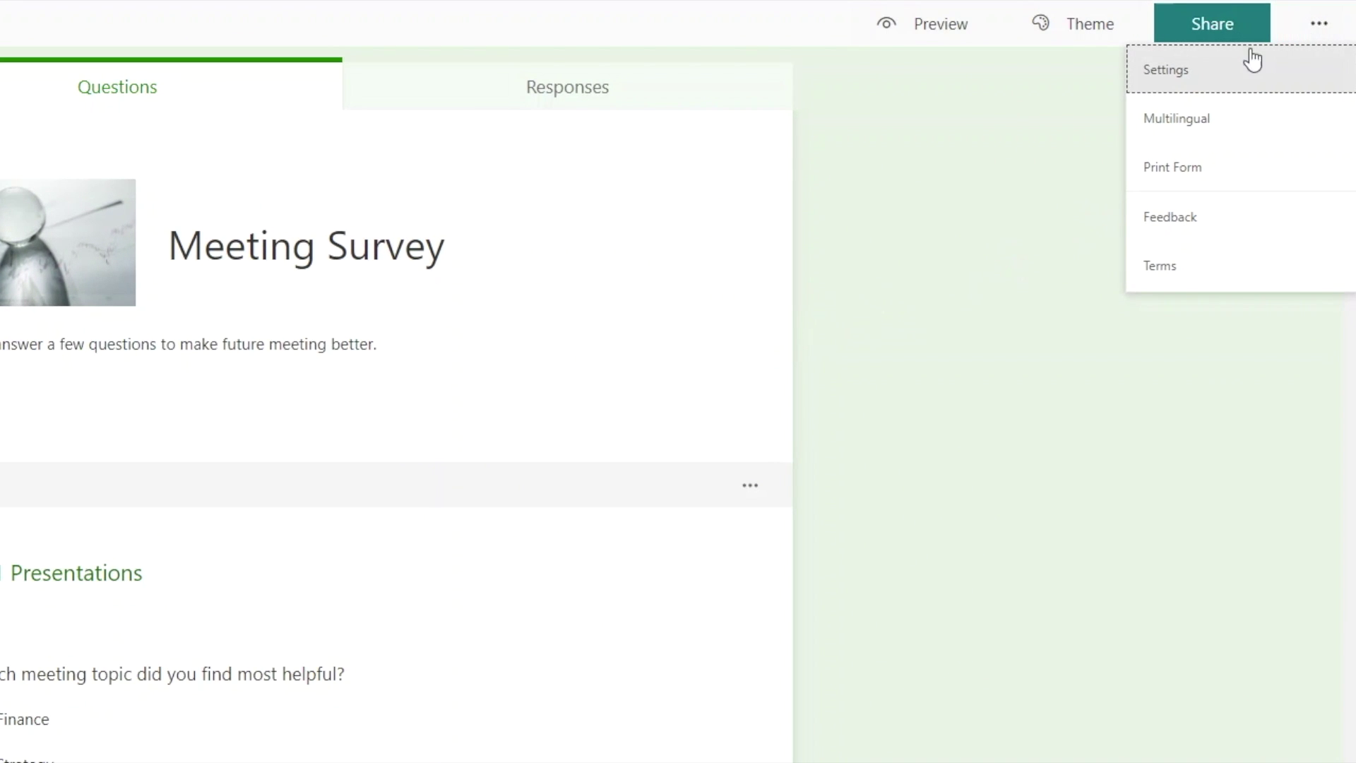
left_click(1181, 82)
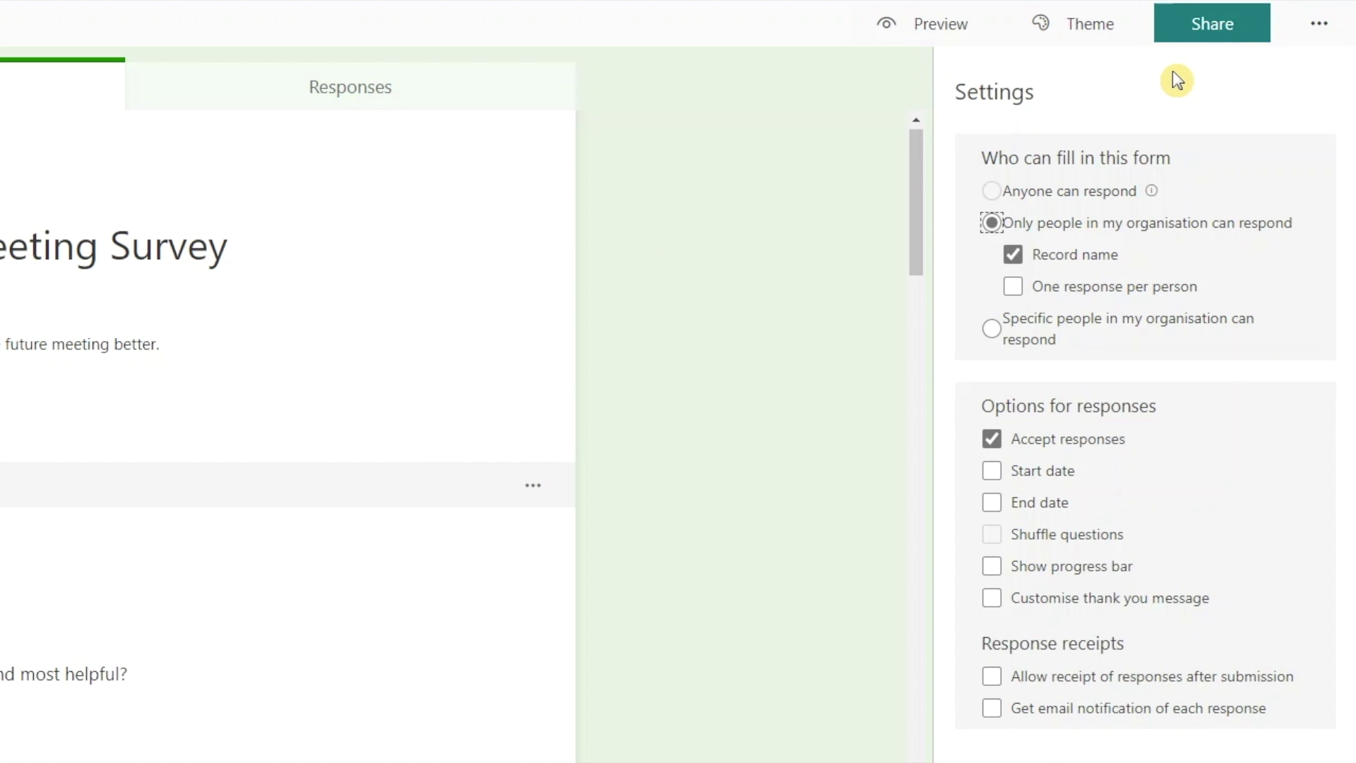
left_click(672, 134)
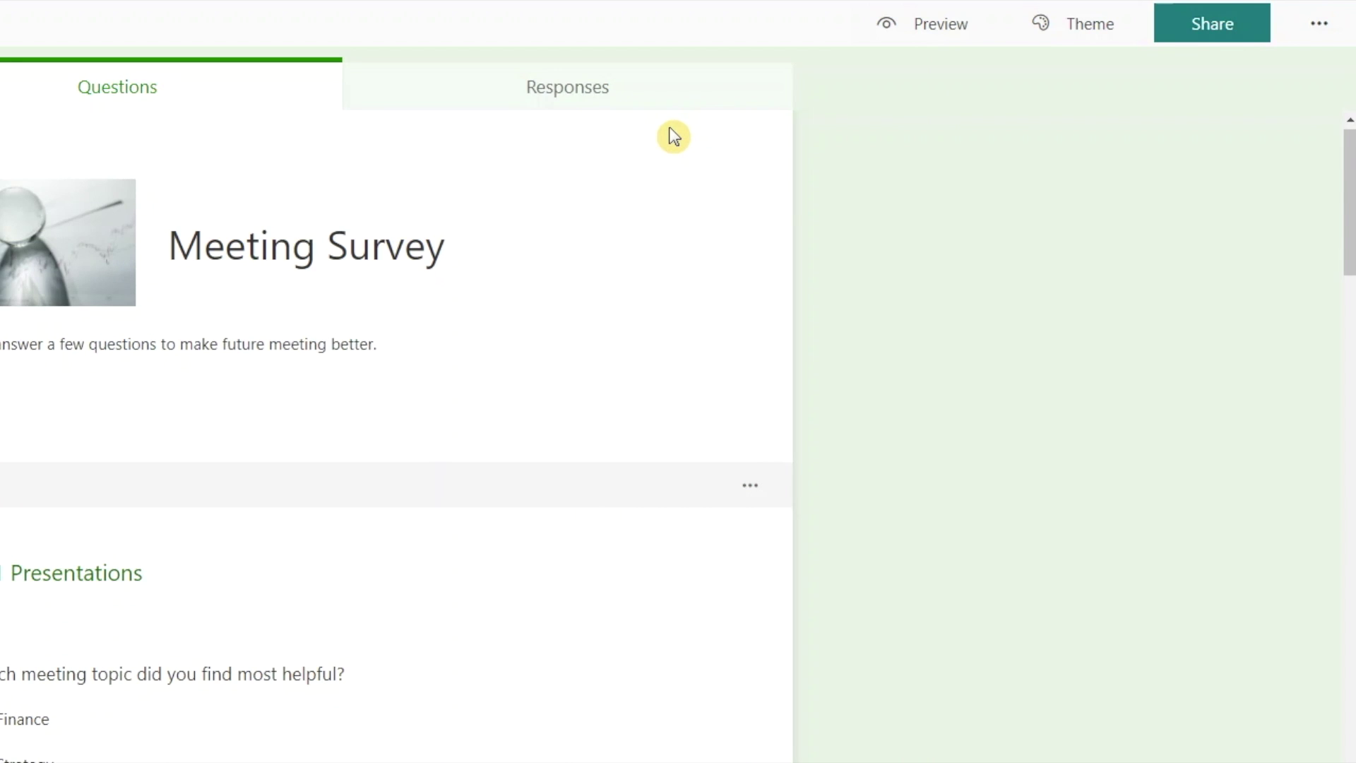
left_click(1195, 40)
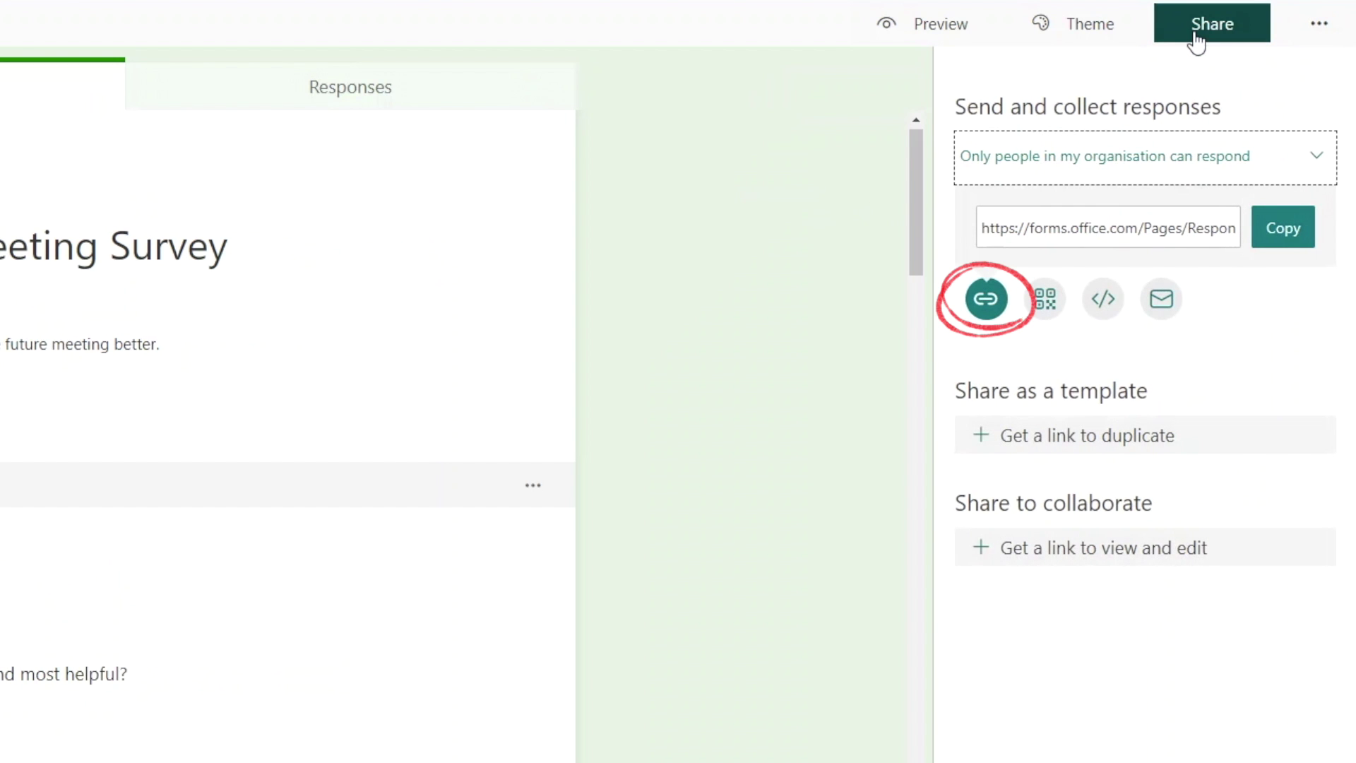
Review the form's share link, QR code and embed code, then start an email containing the link
left_click(986, 304)
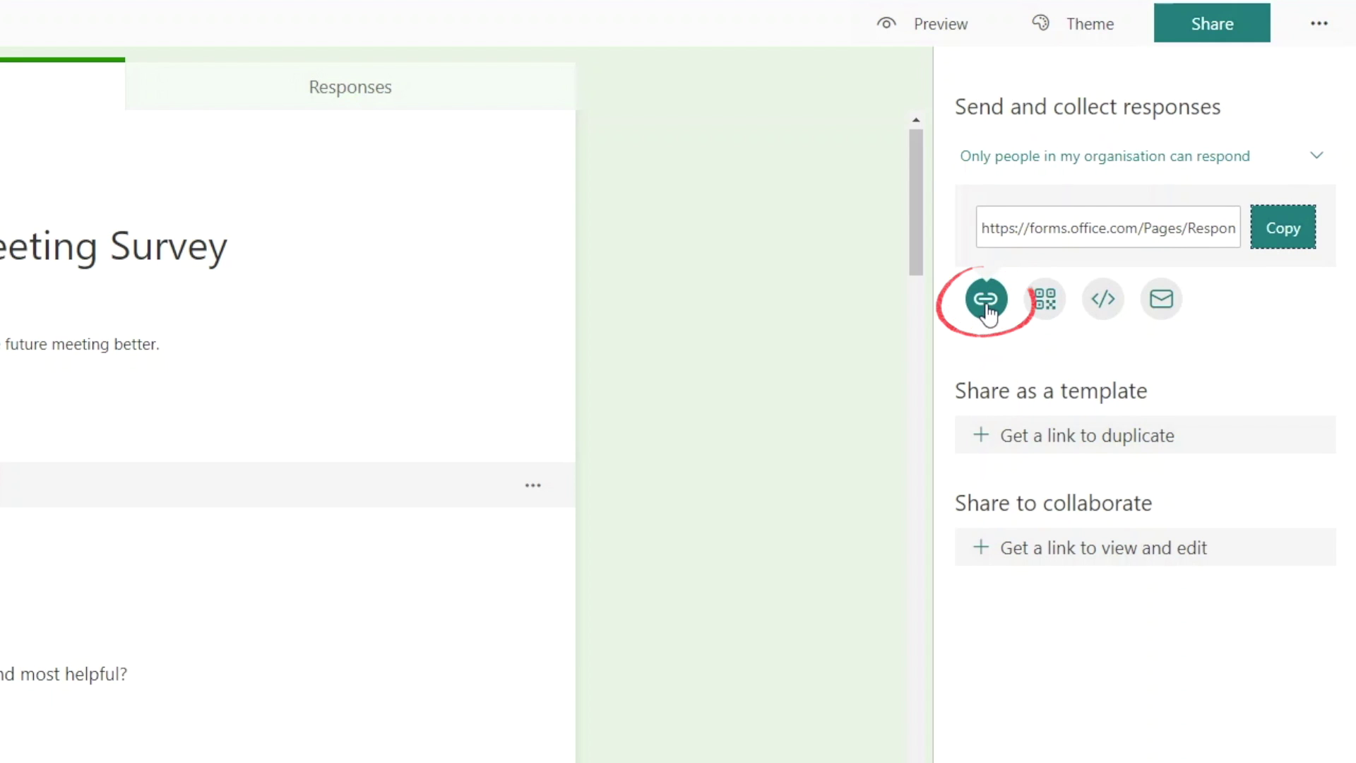
left_click(1044, 305)
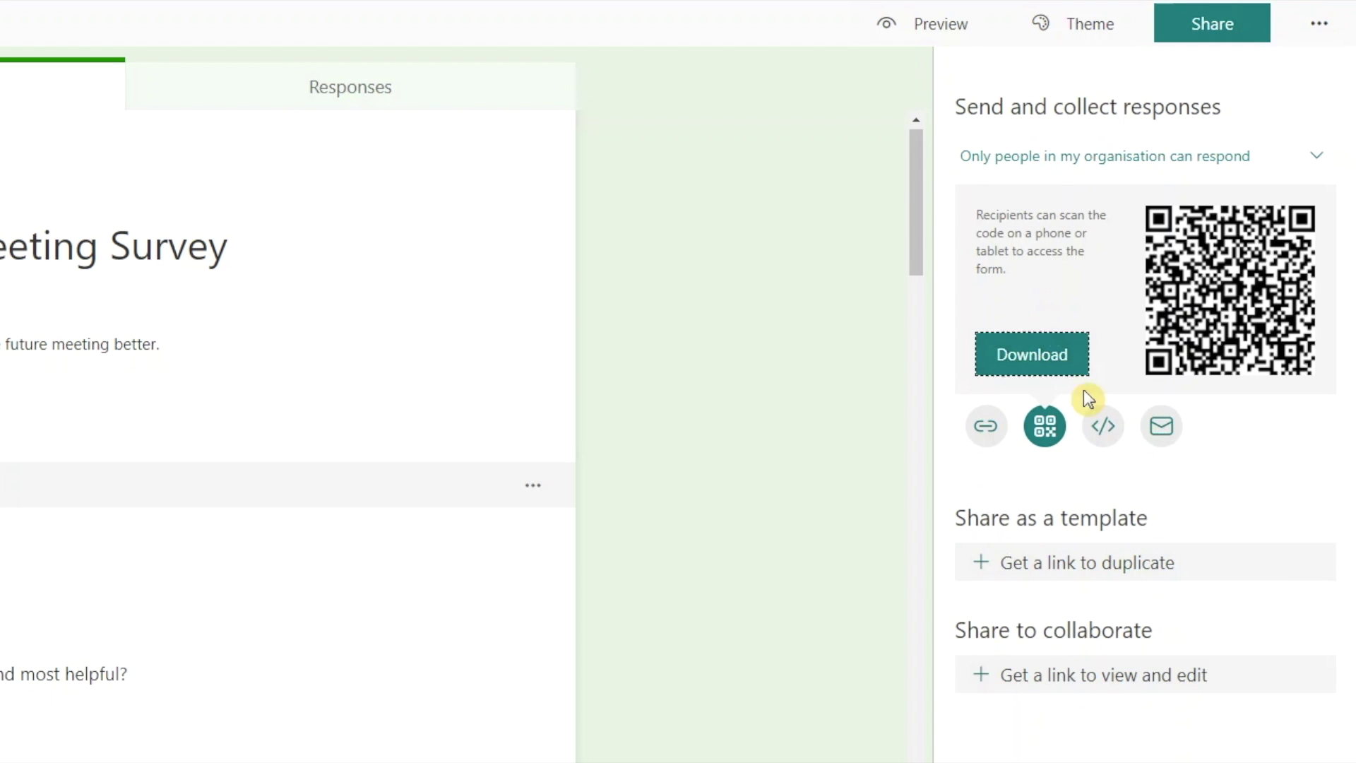
left_click(1103, 425)
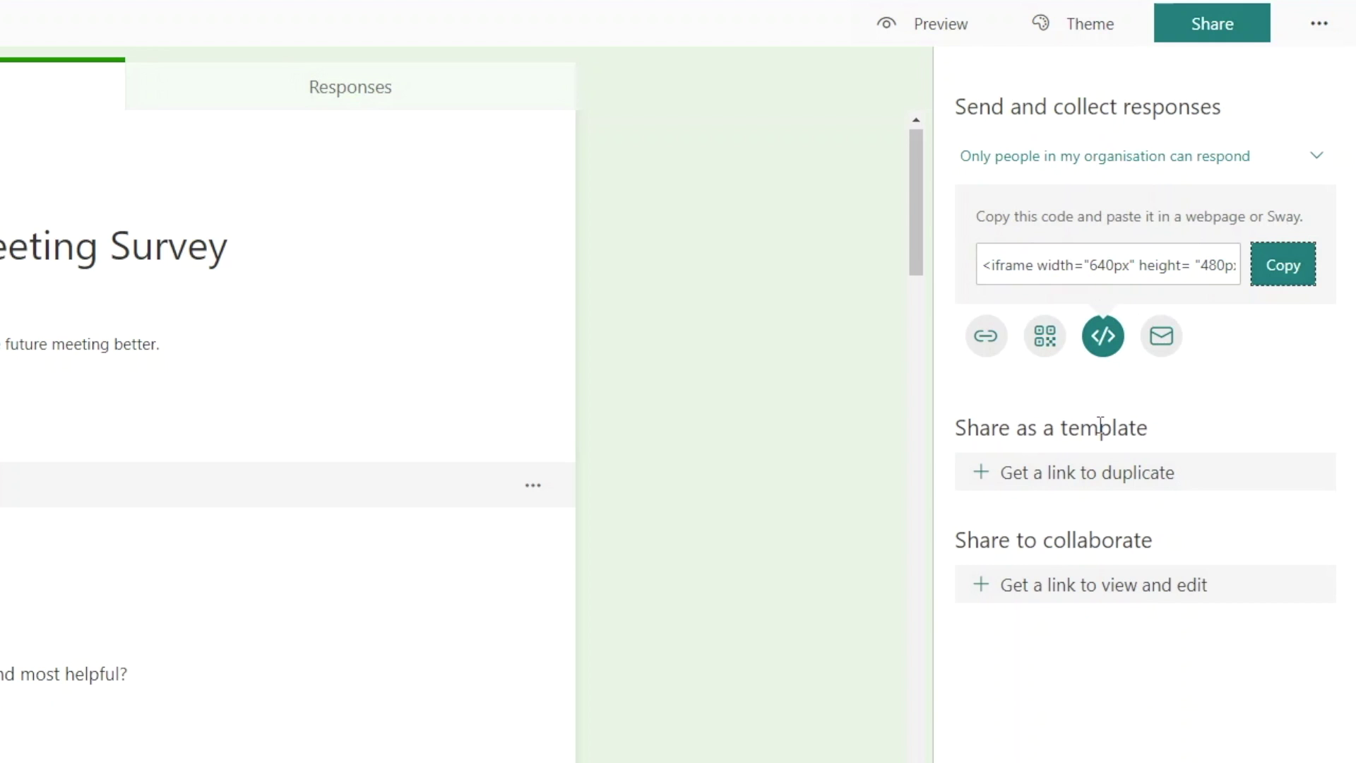
left_click(1161, 336)
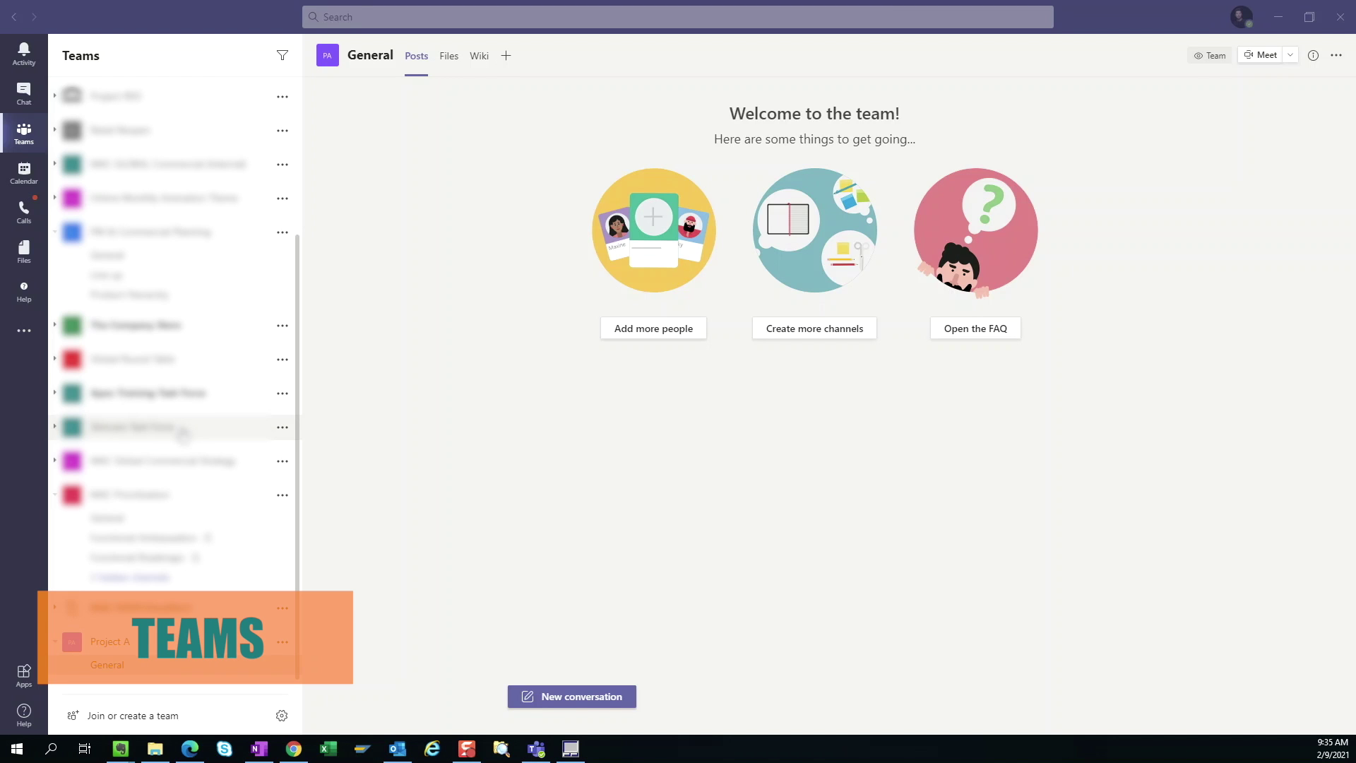
Switch from the Outlook draft to the Project A team's General channel in Teams
left_click_drag(180, 427, 182, 438)
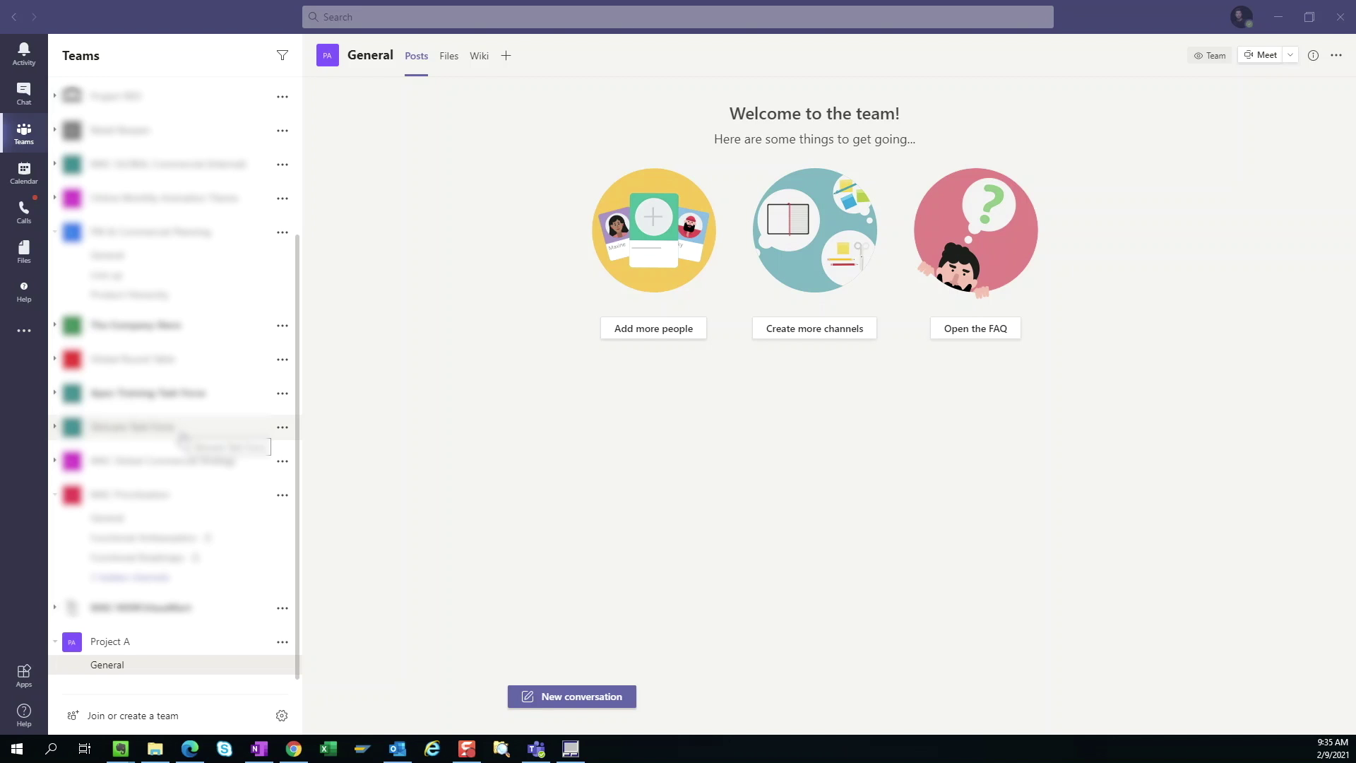
Add the existing Meeting Survey form as a Forms tab in Project A's General channel, posting it to the channel
left_click_drag(182, 439, 196, 668)
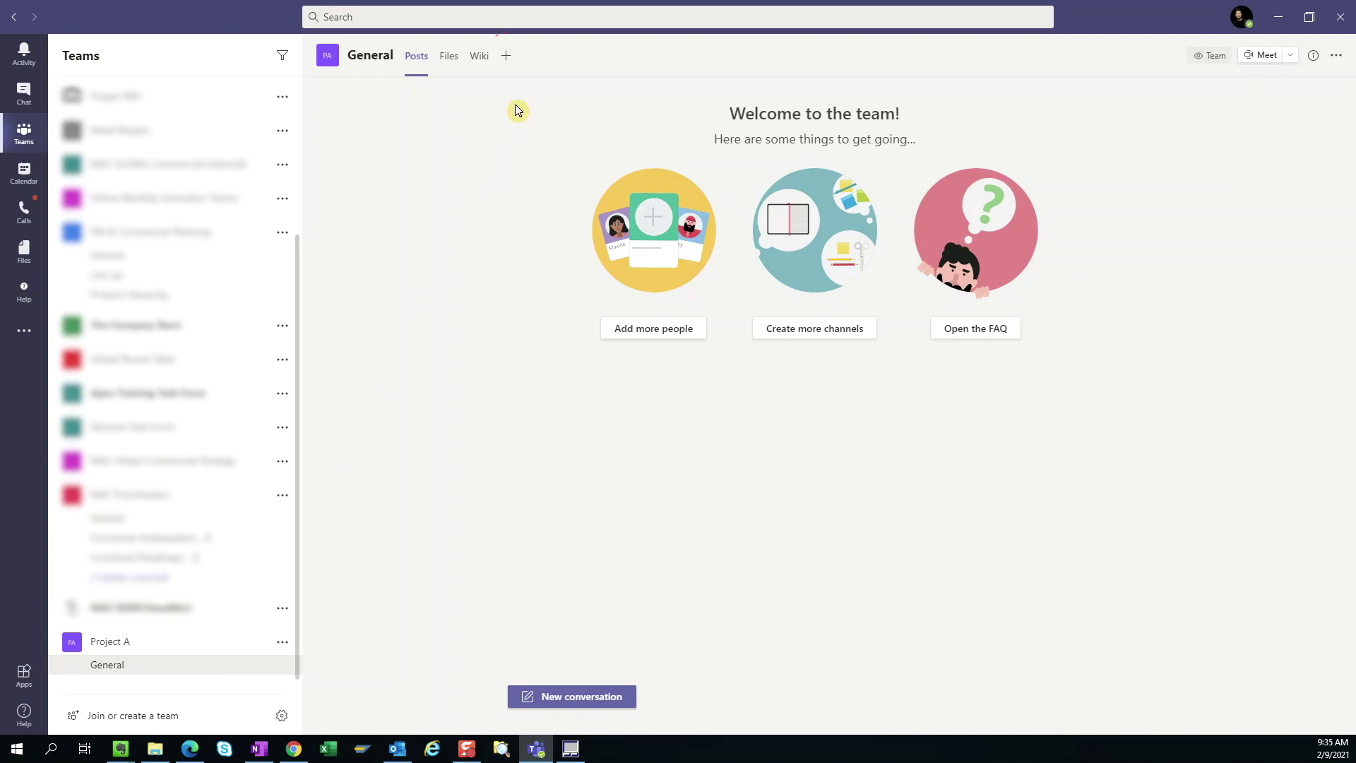
left_click(507, 56)
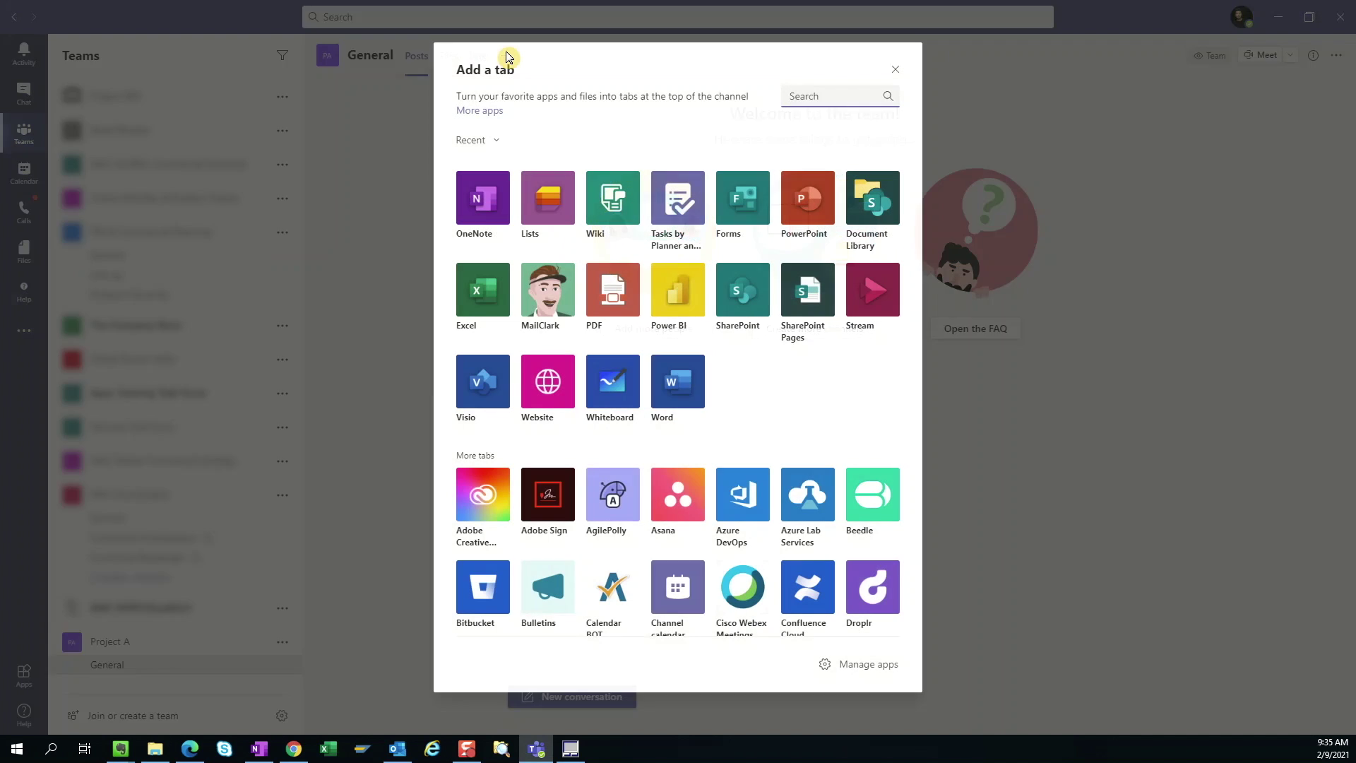
left_click(743, 201)
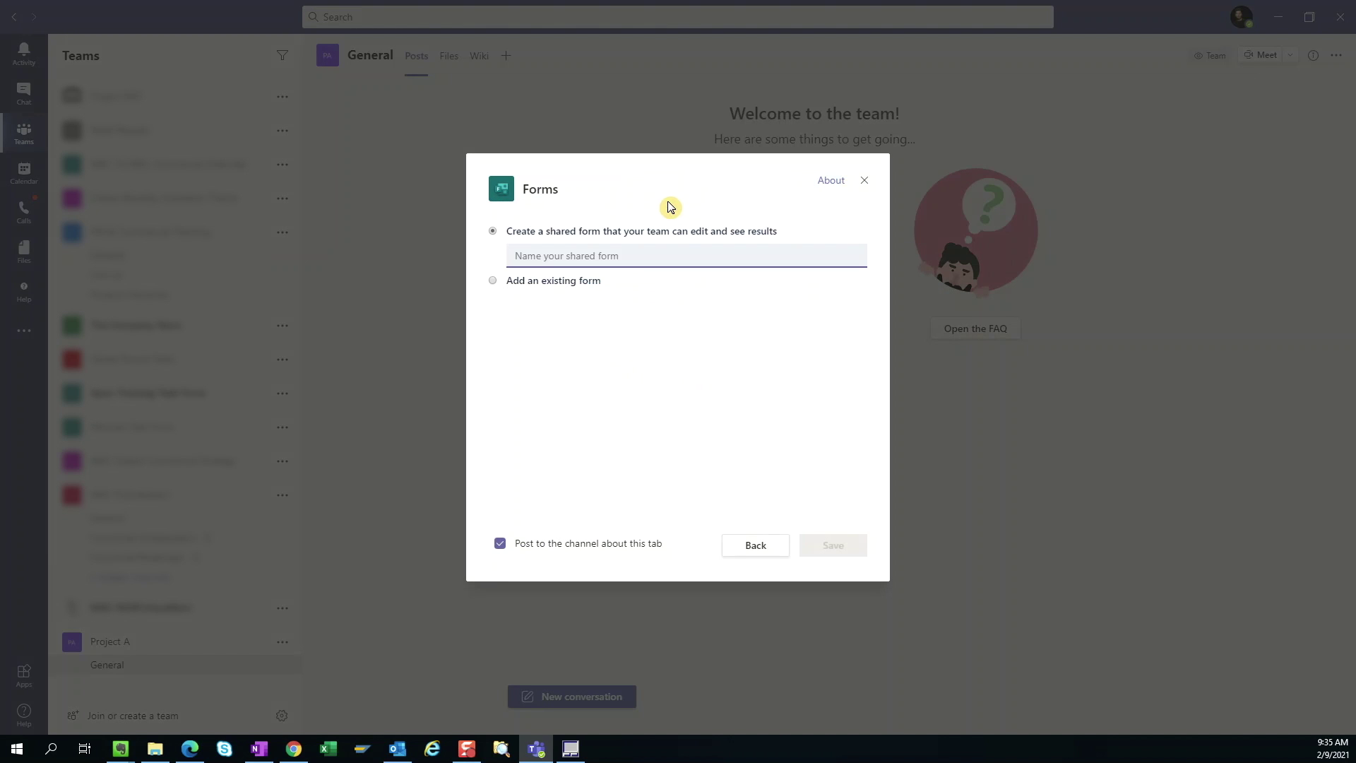
left_click(495, 281)
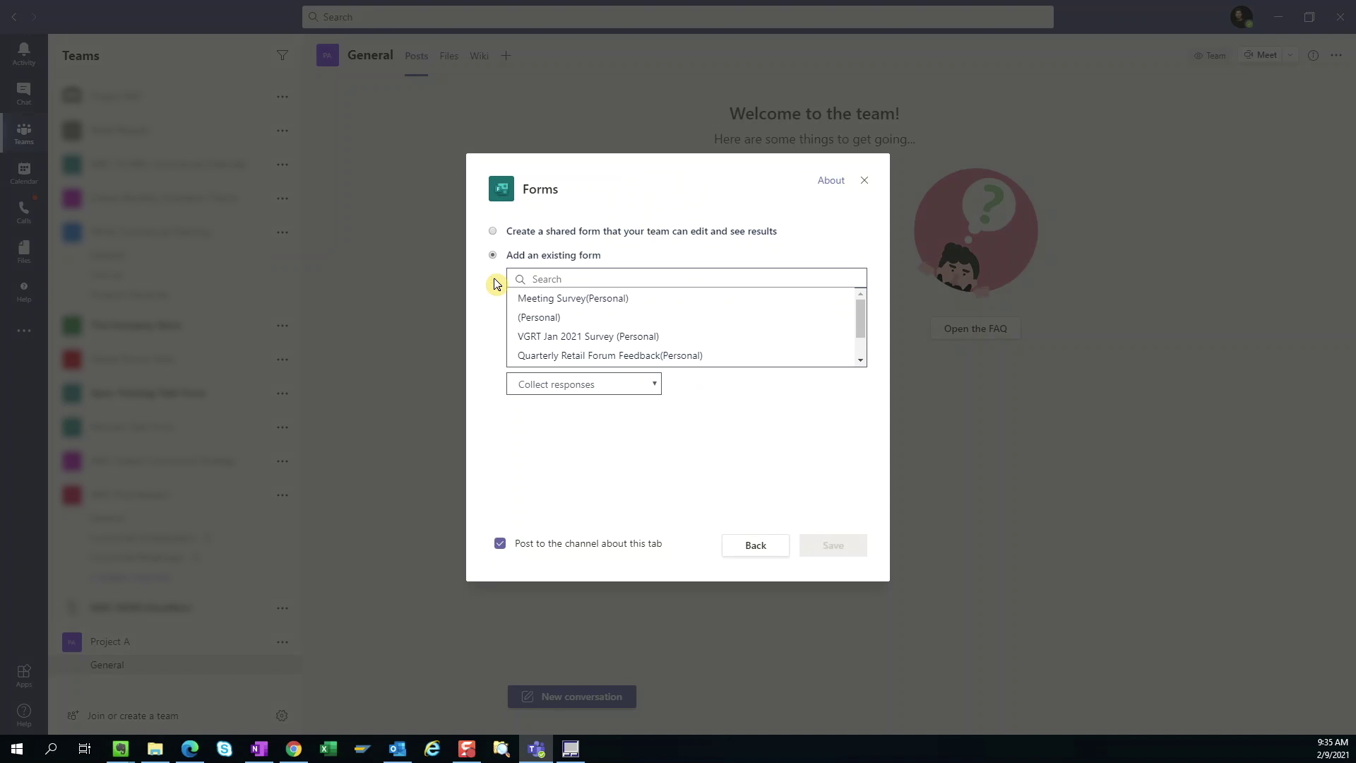
left_click(564, 300)
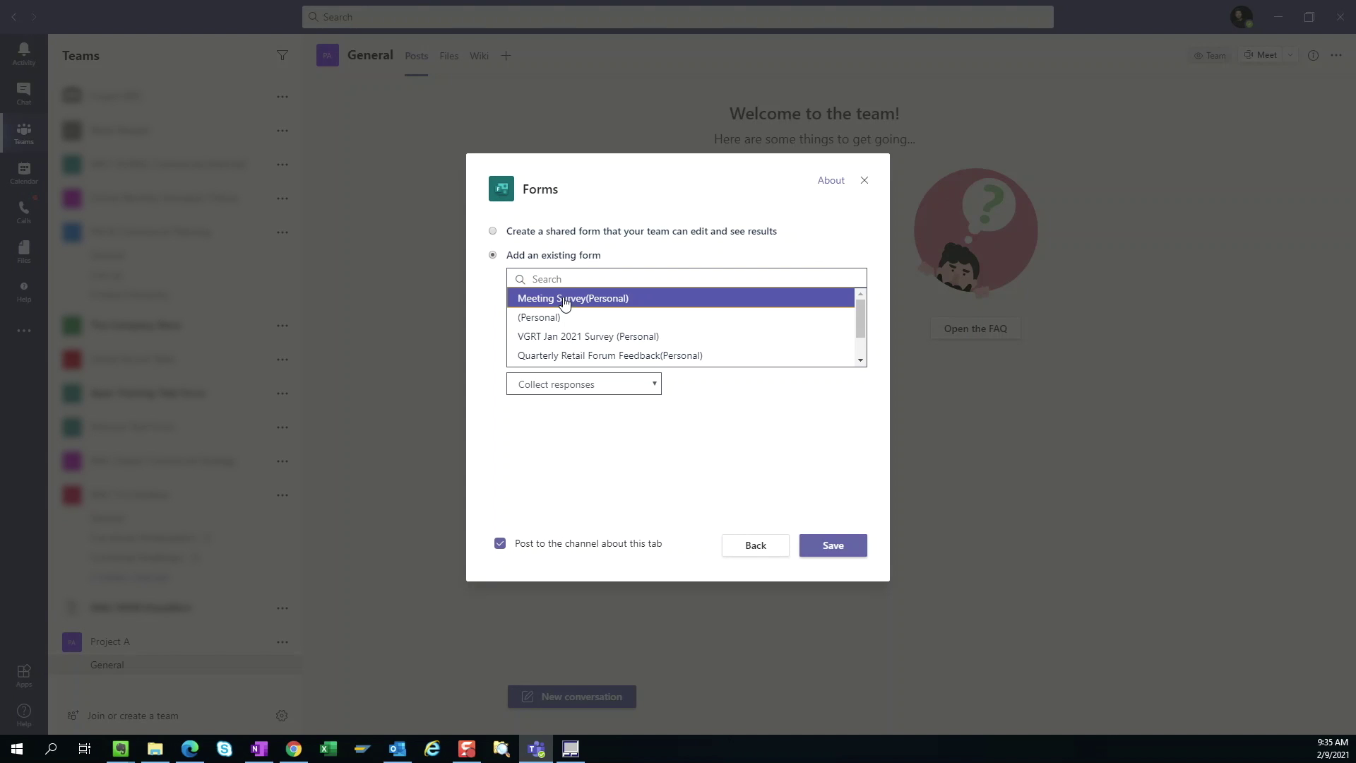
left_click(828, 546)
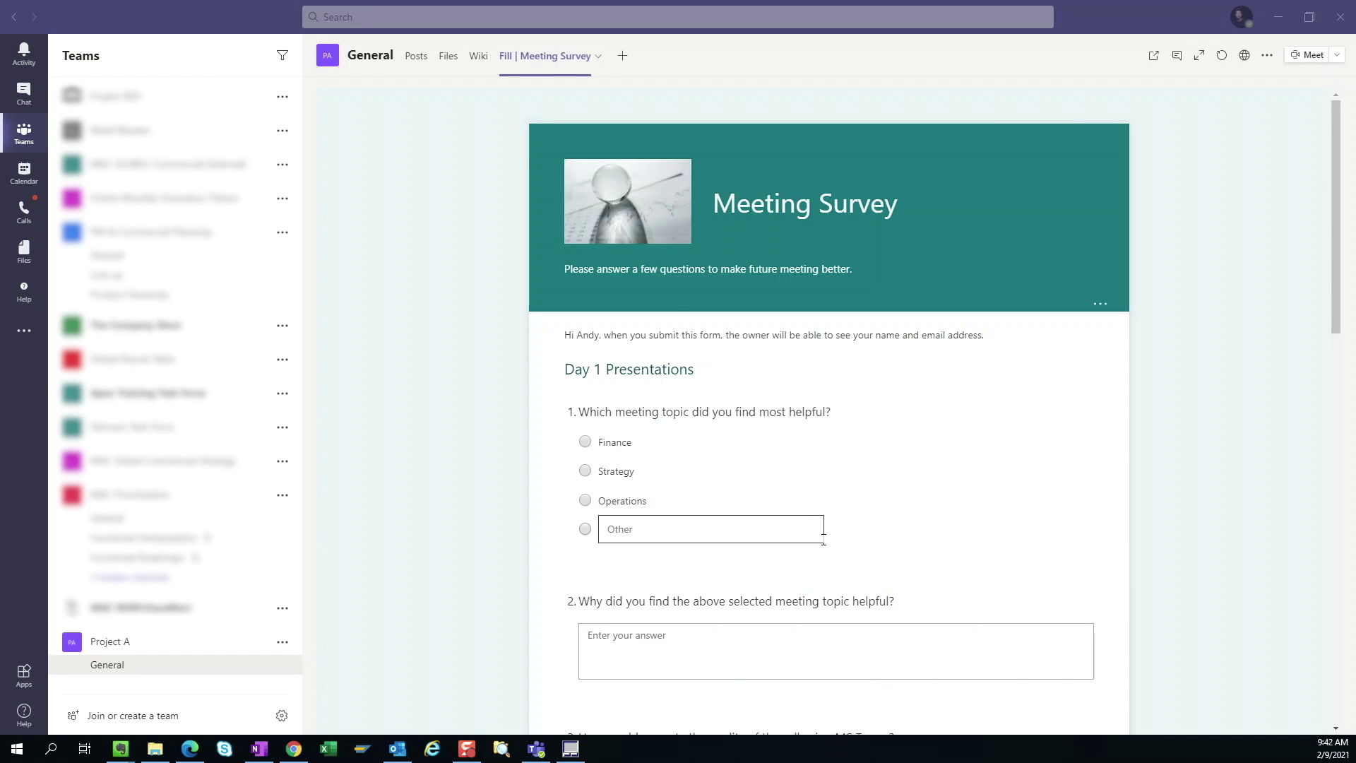
left_click(414, 56)
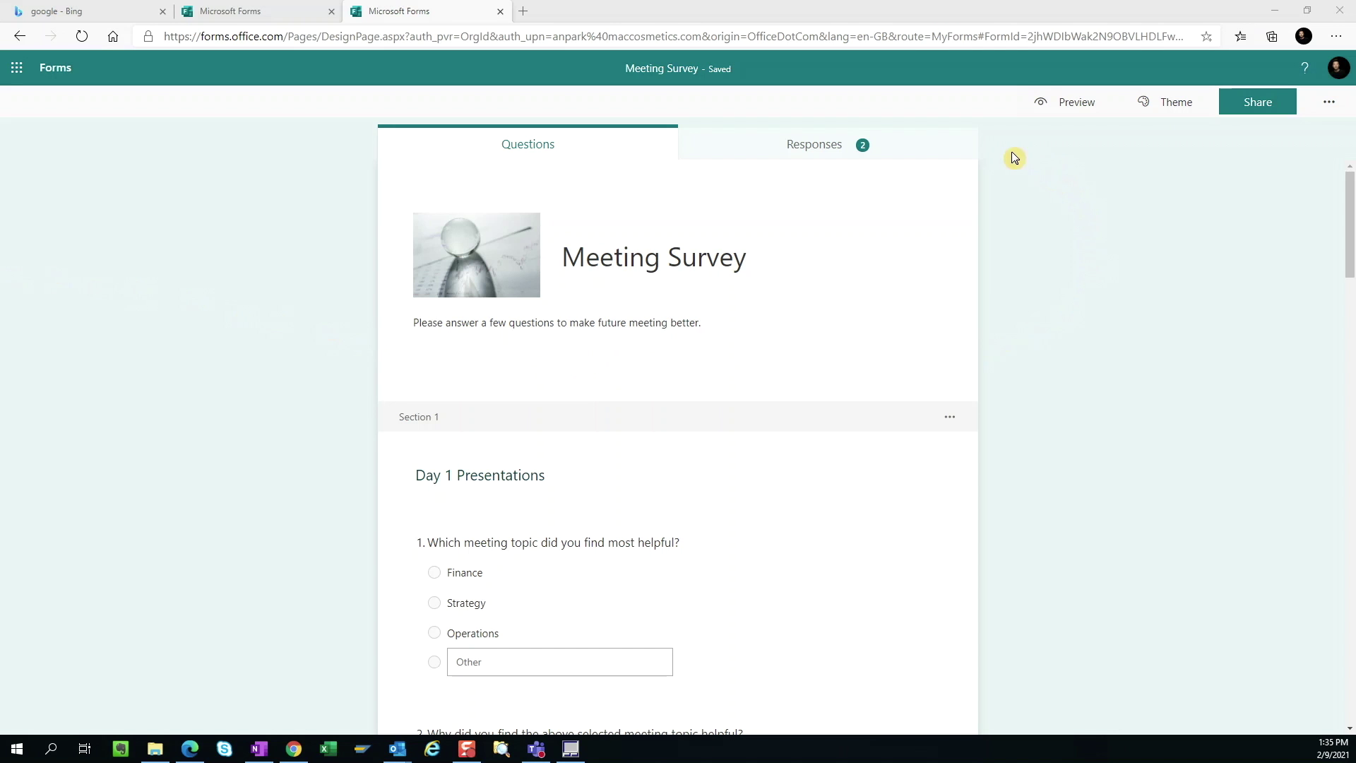
Show the Meeting Survey Responses summary and look through each question's chart
left_click(899, 150)
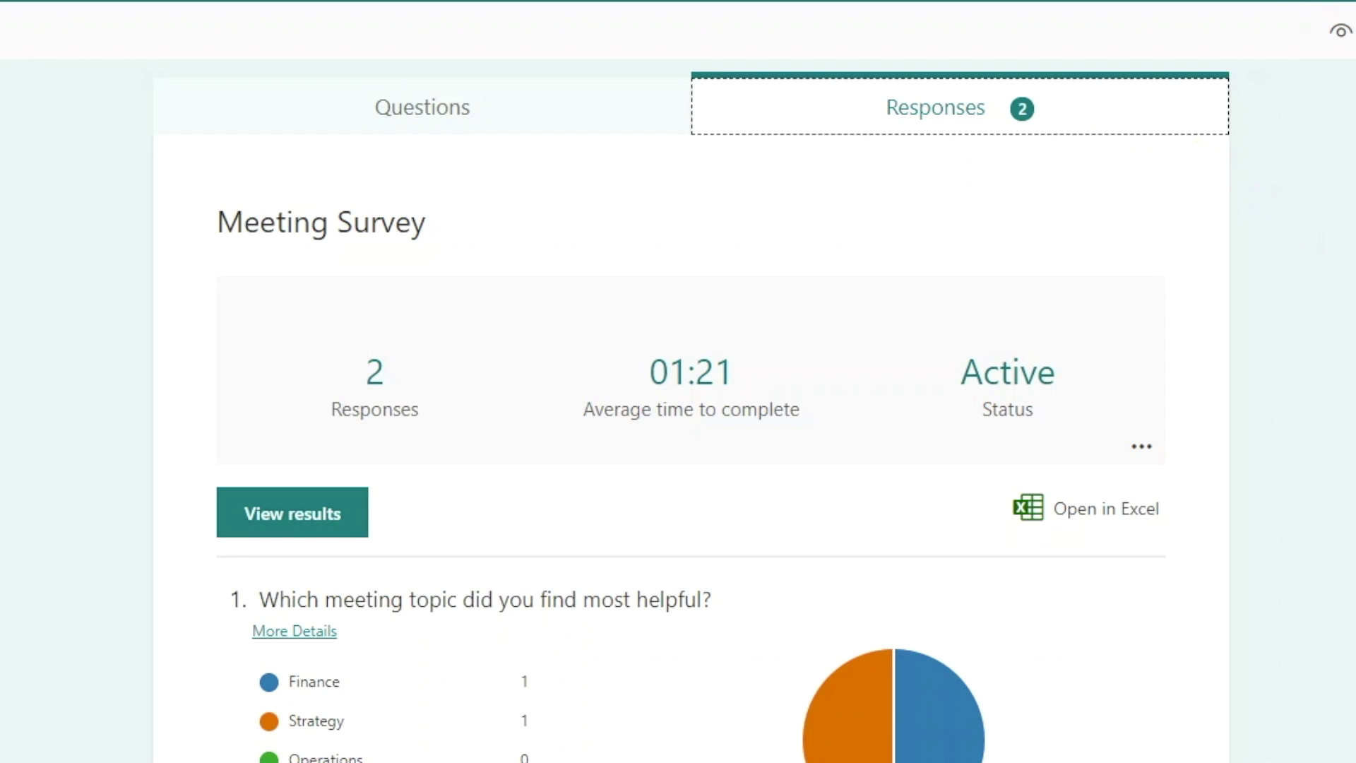
scroll(691, 452, "down", 15)
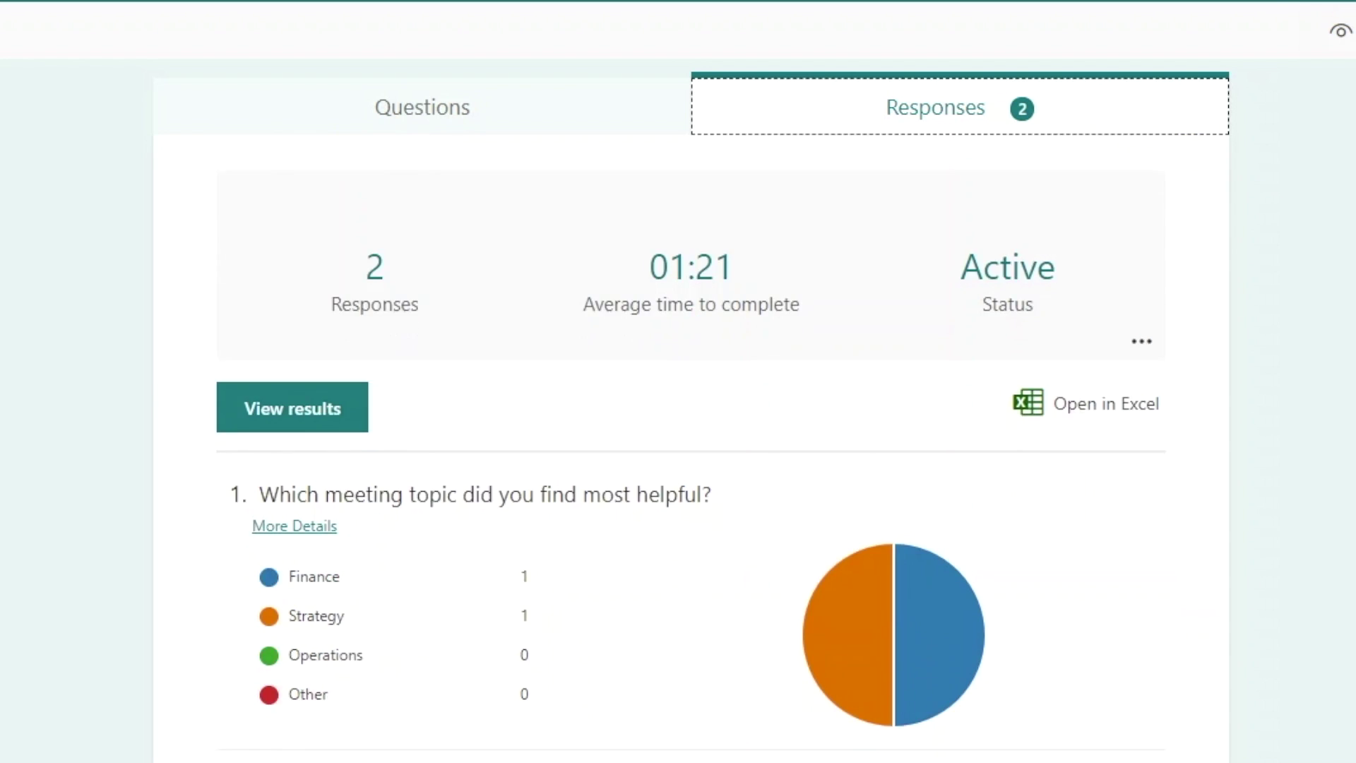
scroll(691, 452, "down", 6)
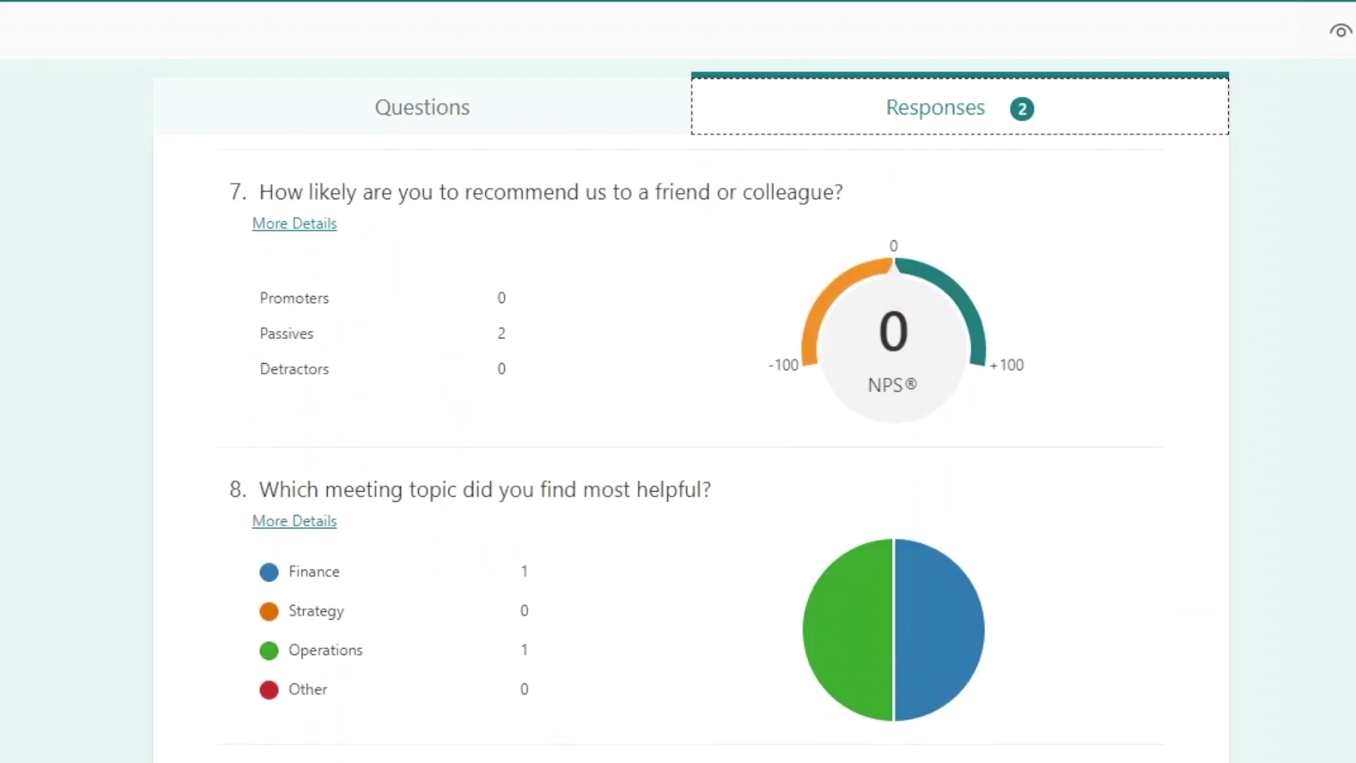
scroll(690, 452, "up", 10)
scroll(690, 452, "up", 12)
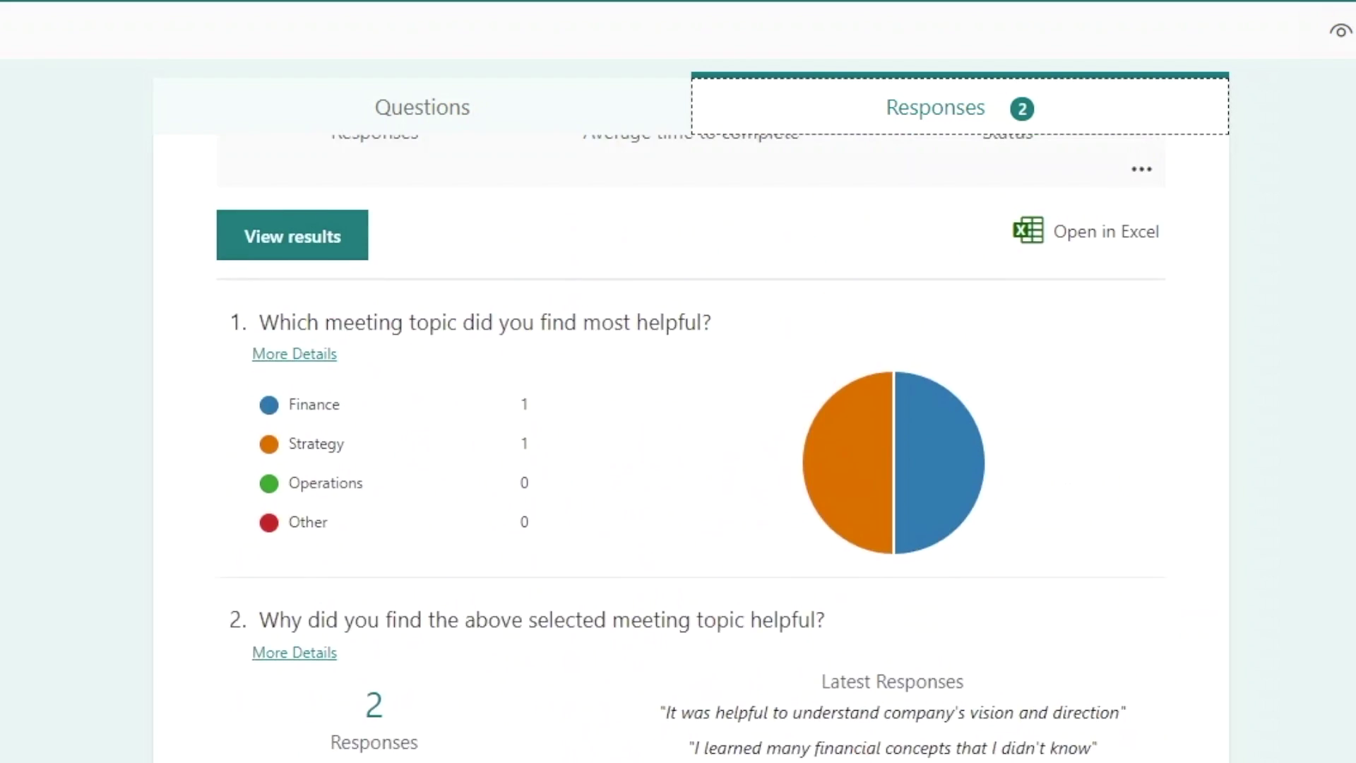
Review the individual answers of respondents 1 and 2, then go back to the summary
left_click(318, 403)
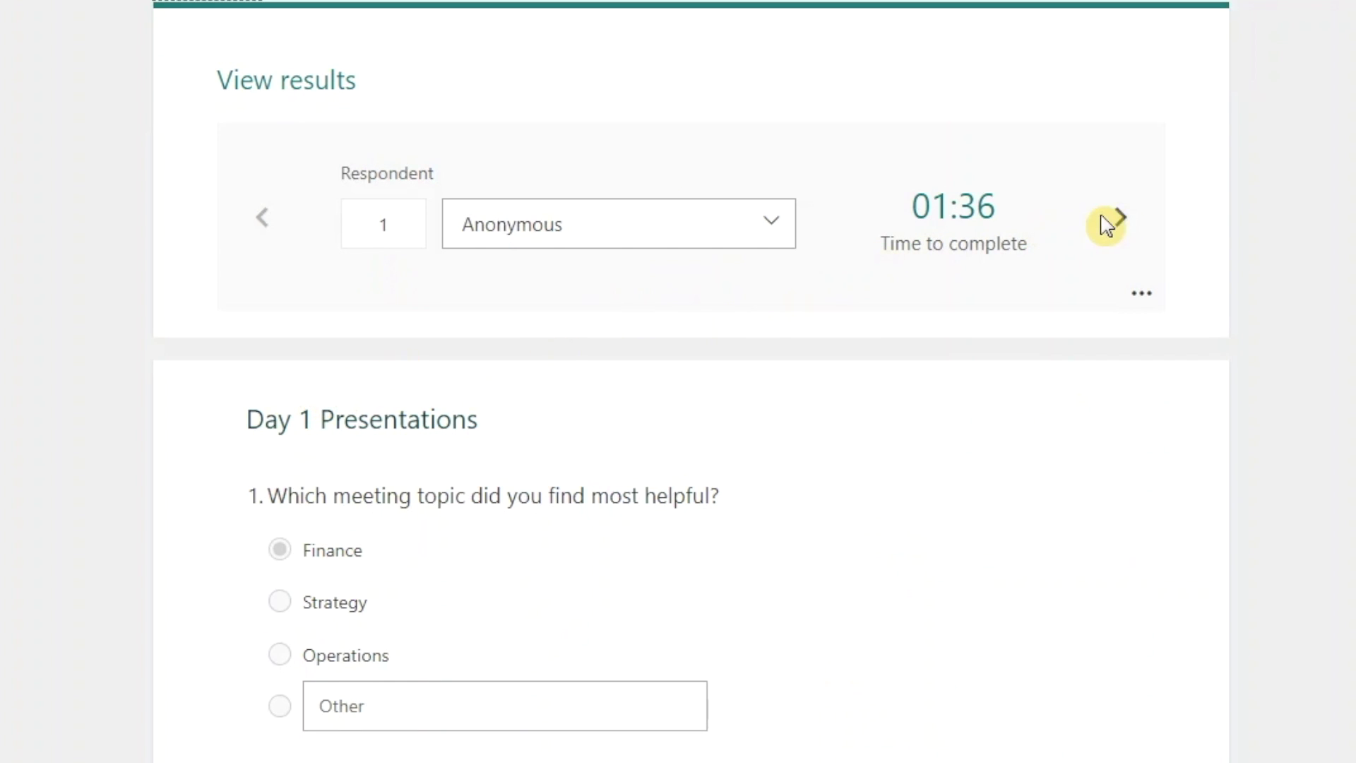
left_click(1122, 221)
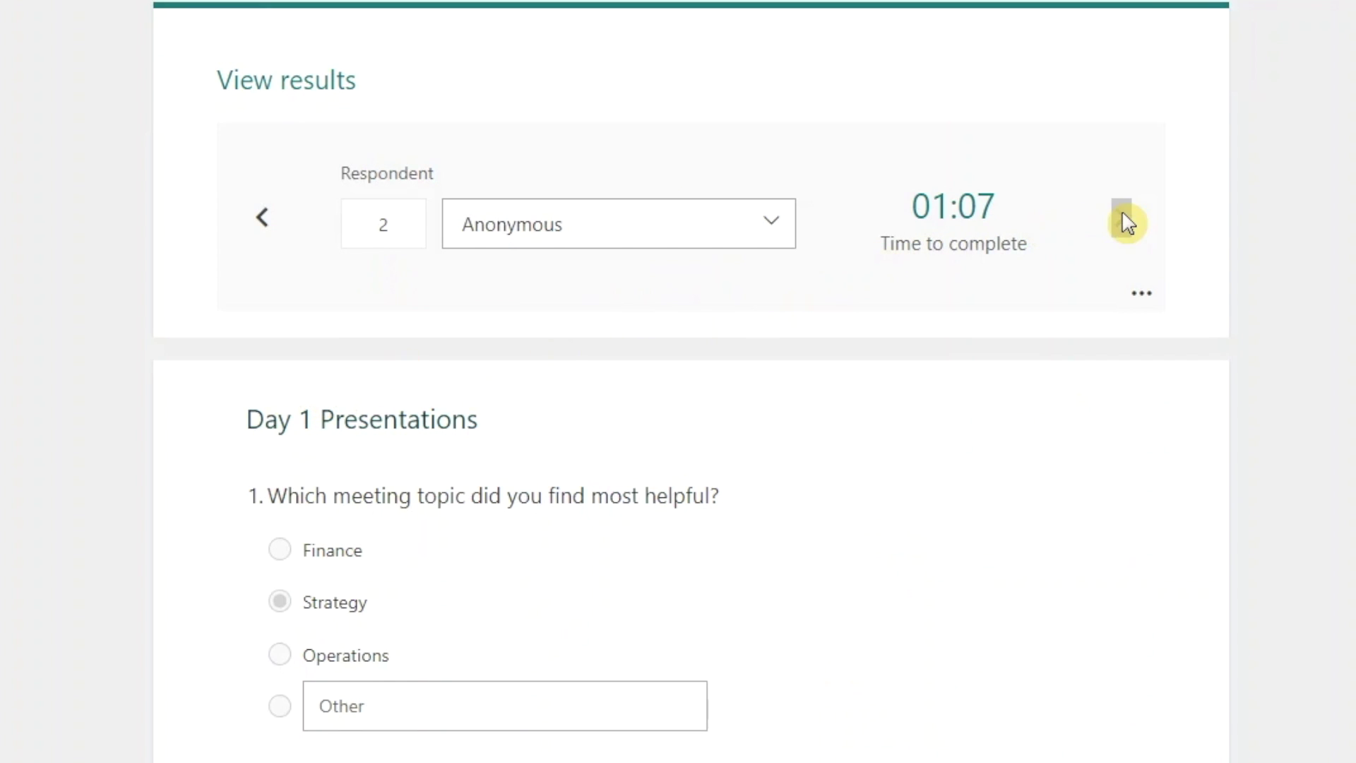
left_click(262, 219)
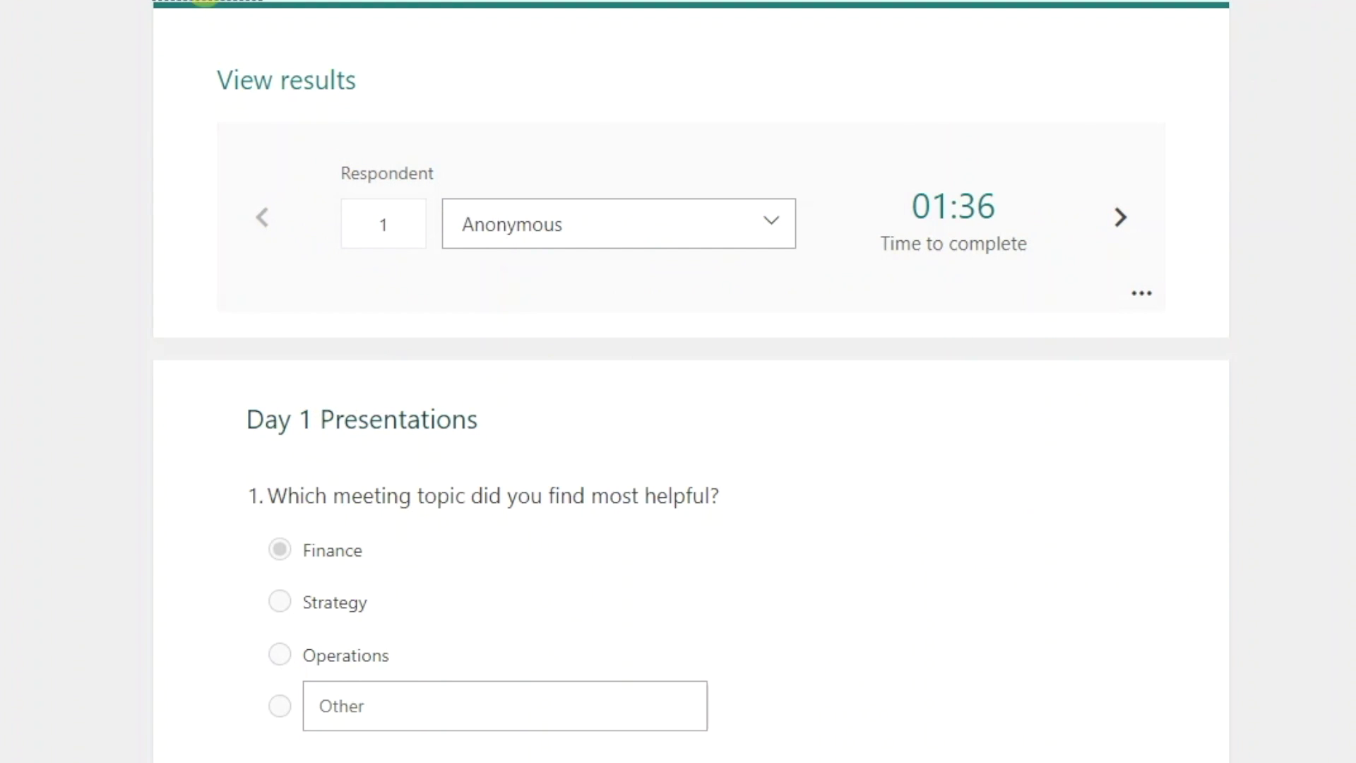
left_click(205, 2)
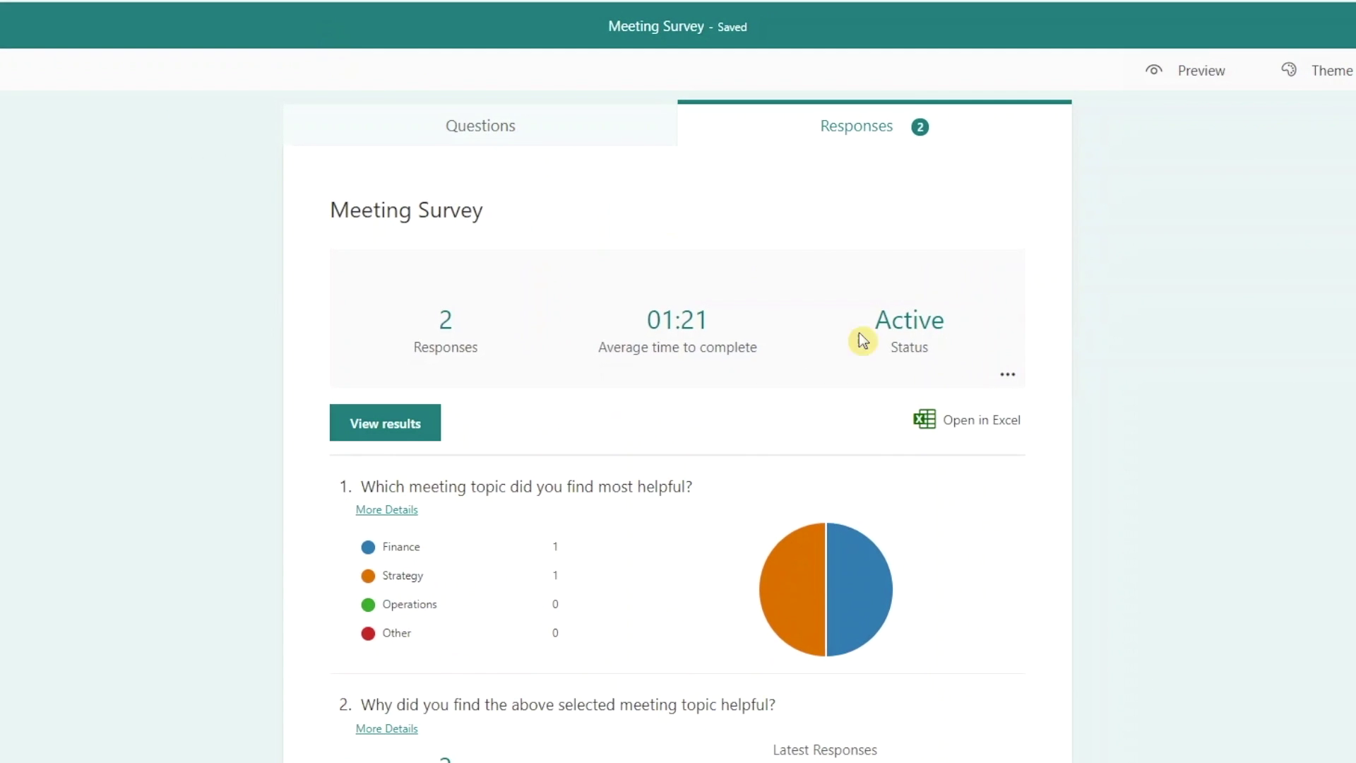
Open the Meeting Survey responses in Excel
left_click(1003, 428)
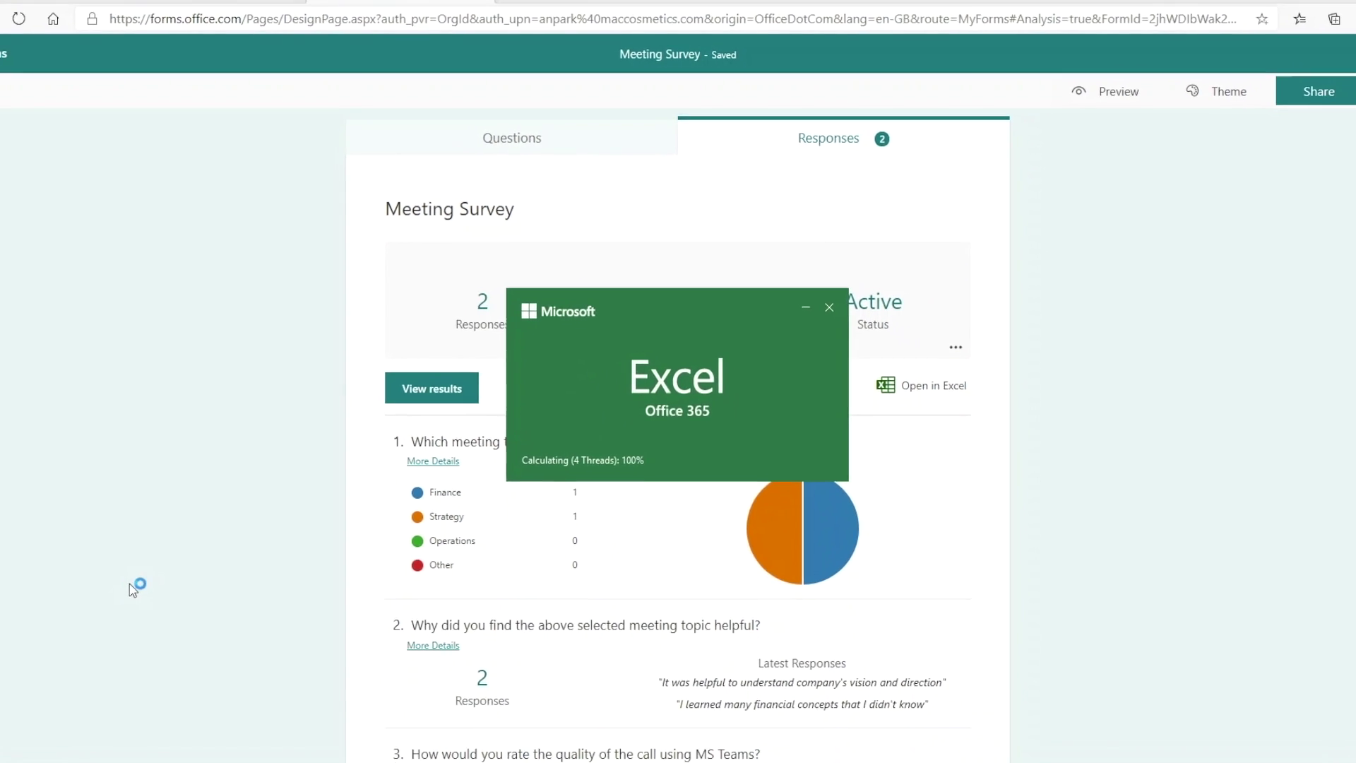